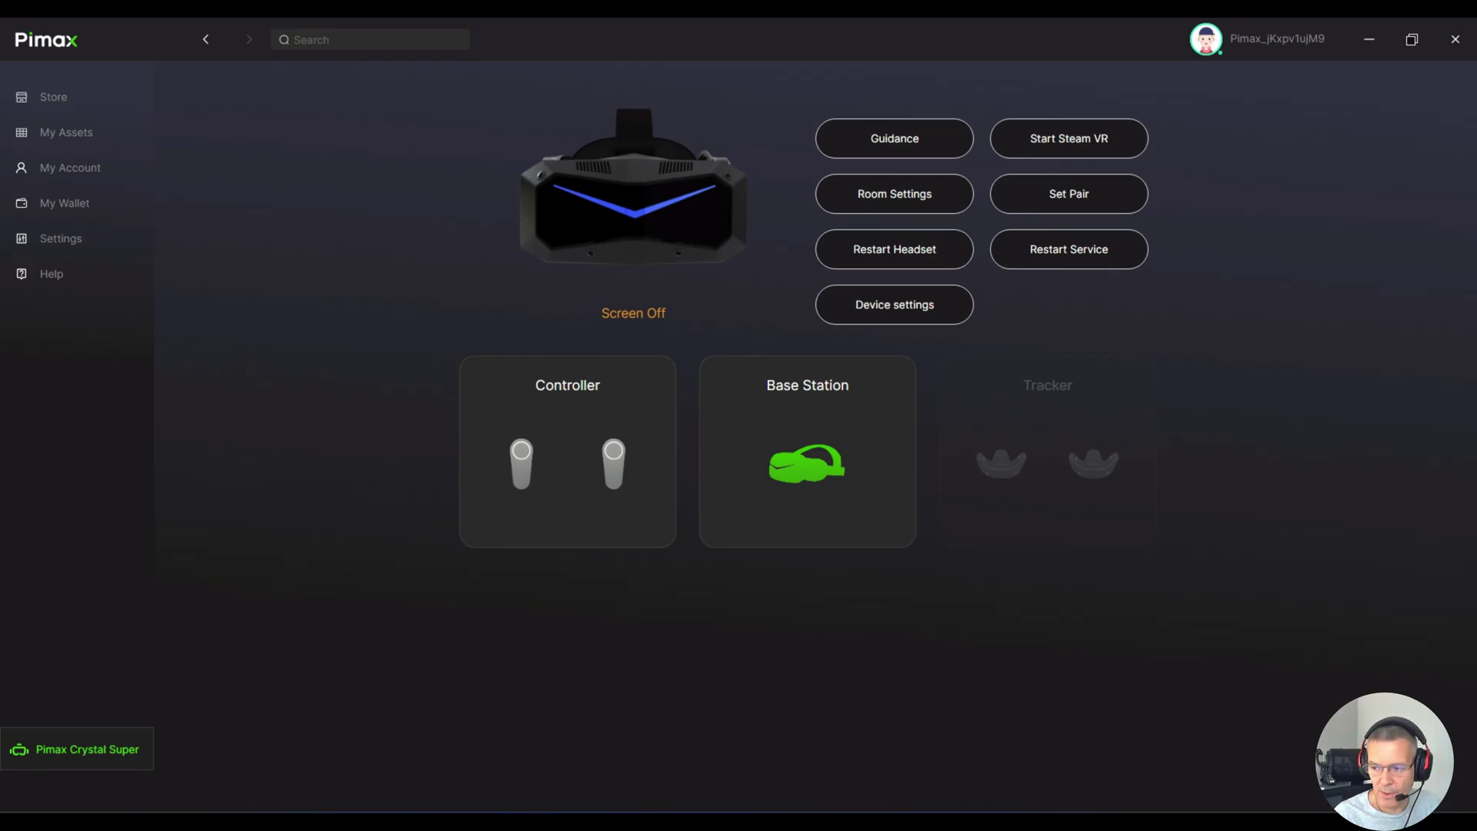
Bring the NVIDIA window into view to review the My Rig system details, and move it away again
left_click_drag(1476, 145, 578, 141)
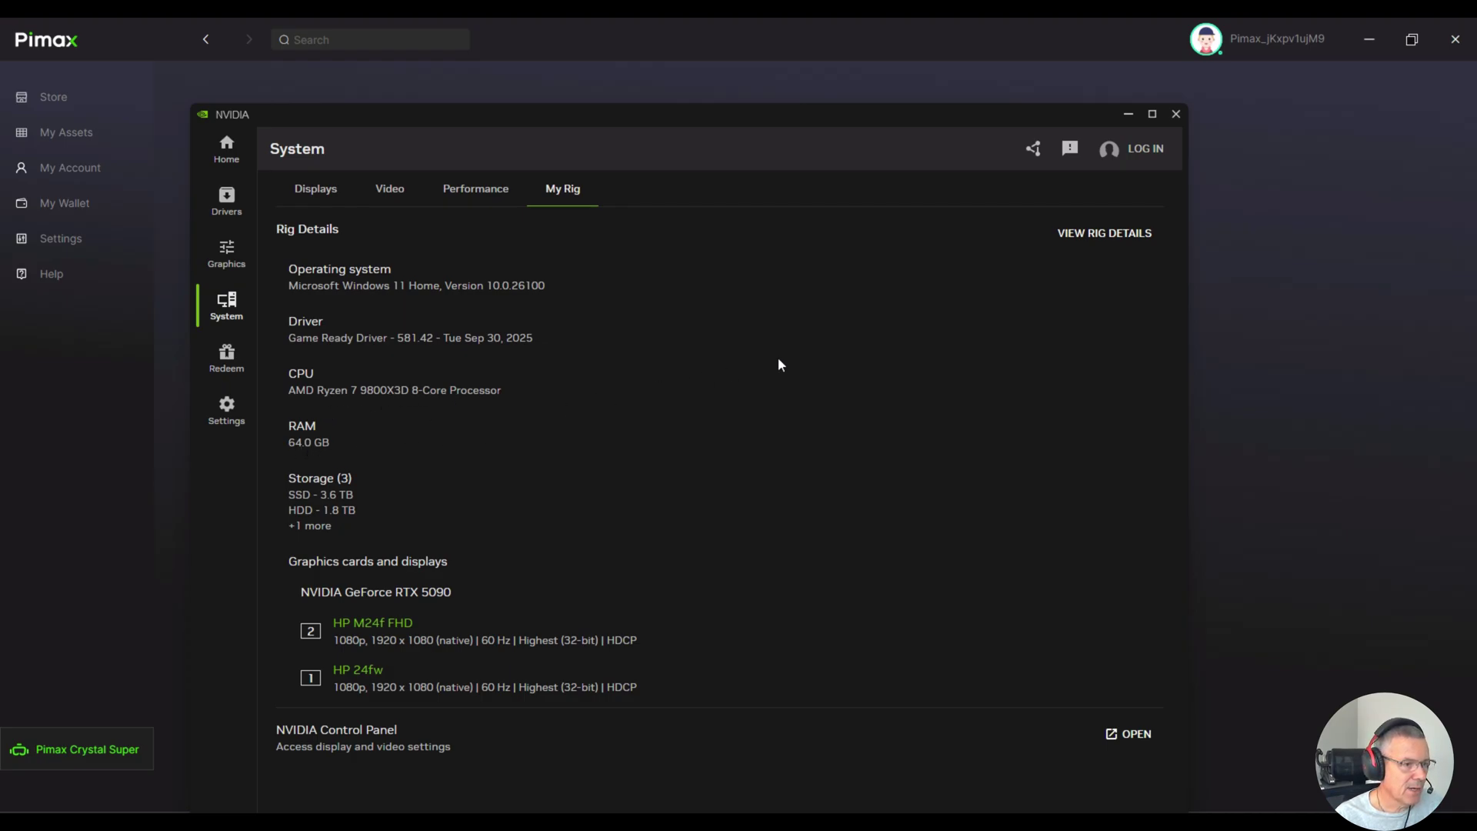
left_click_drag(977, 112, 1476, 173)
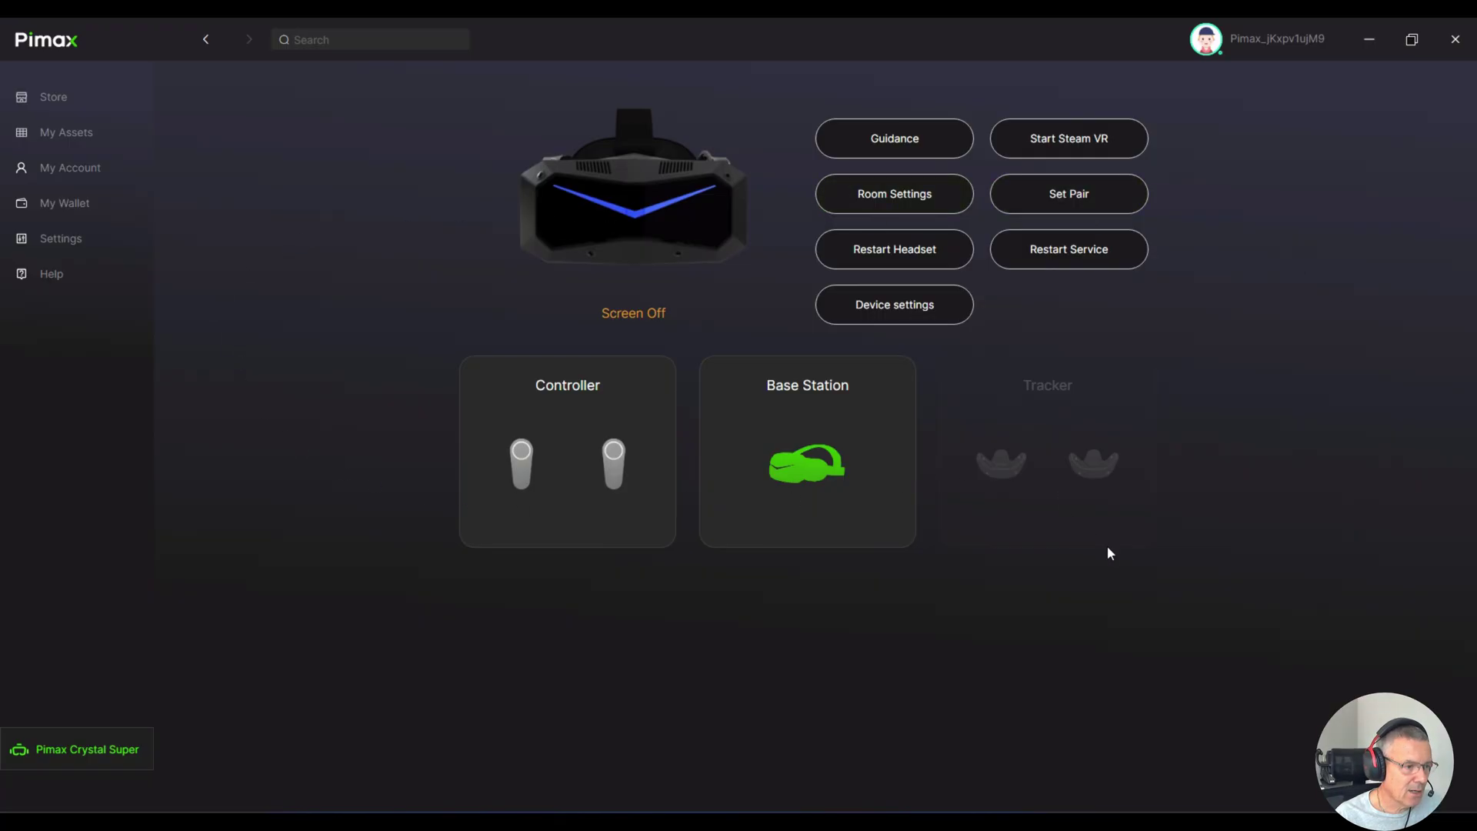
Check the Pimax Play client for updates in its settings and close the update notice
left_click(63, 240)
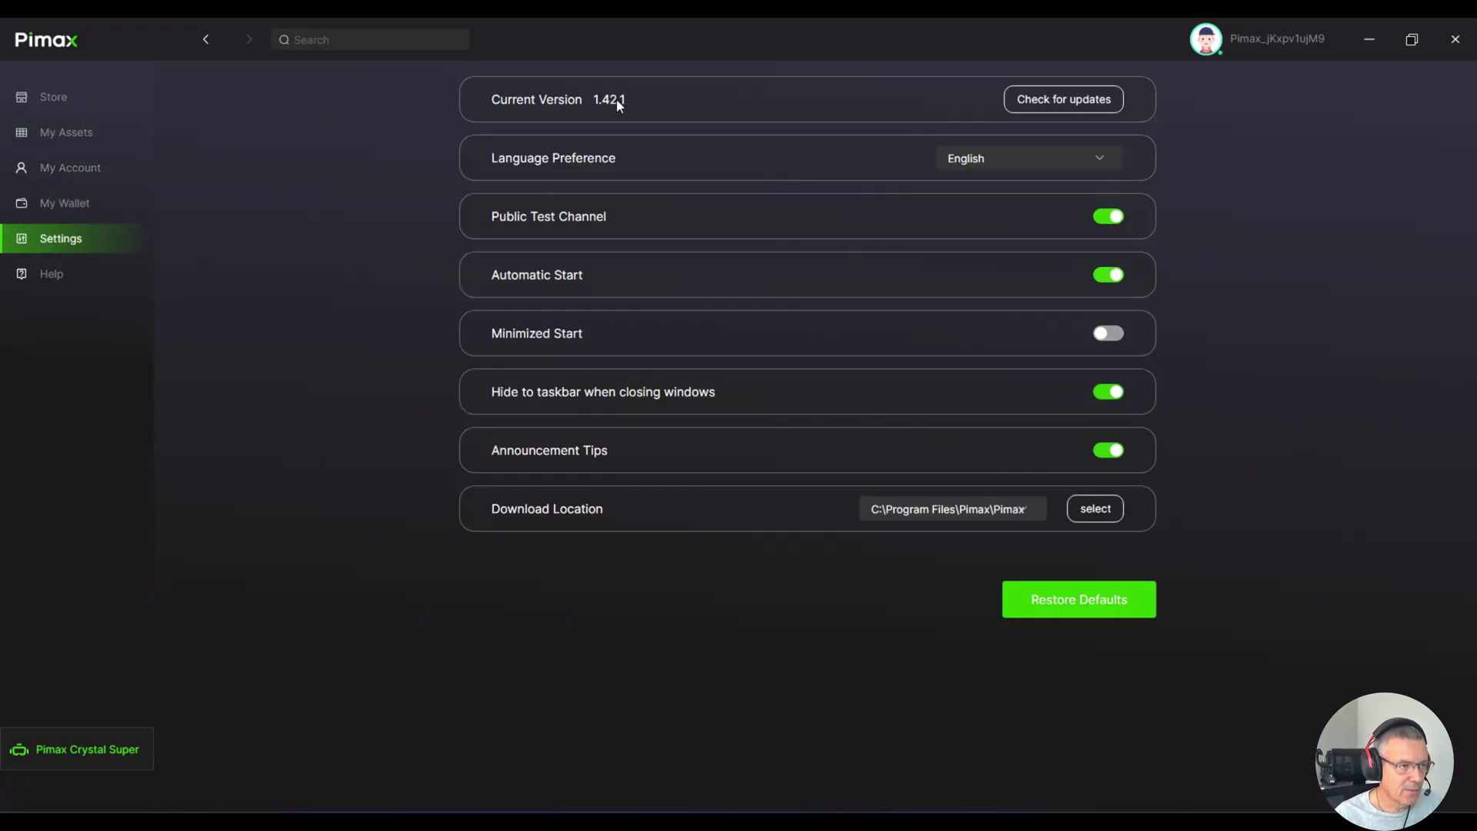
left_click(1058, 95)
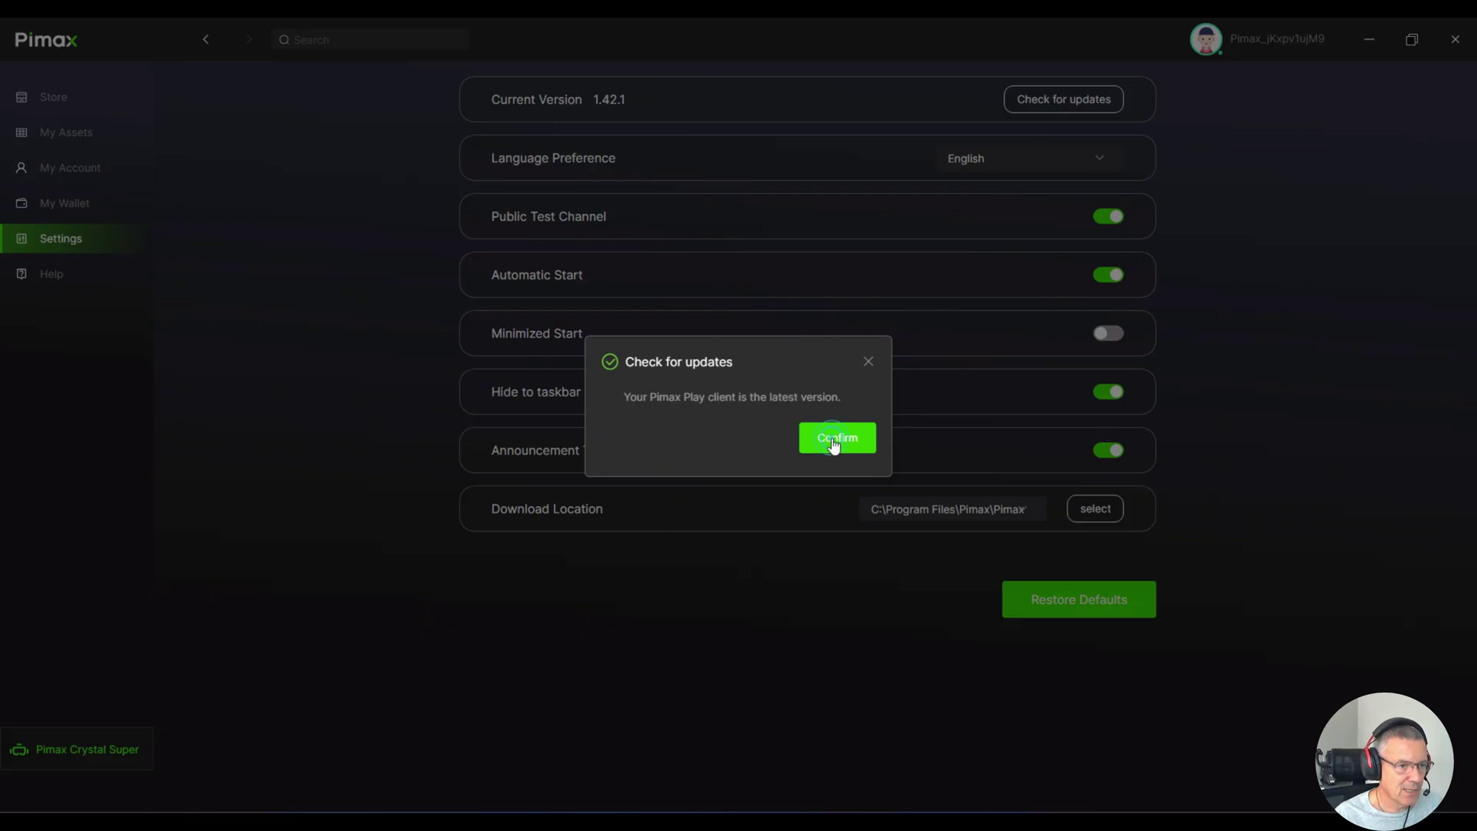
left_click(832, 438)
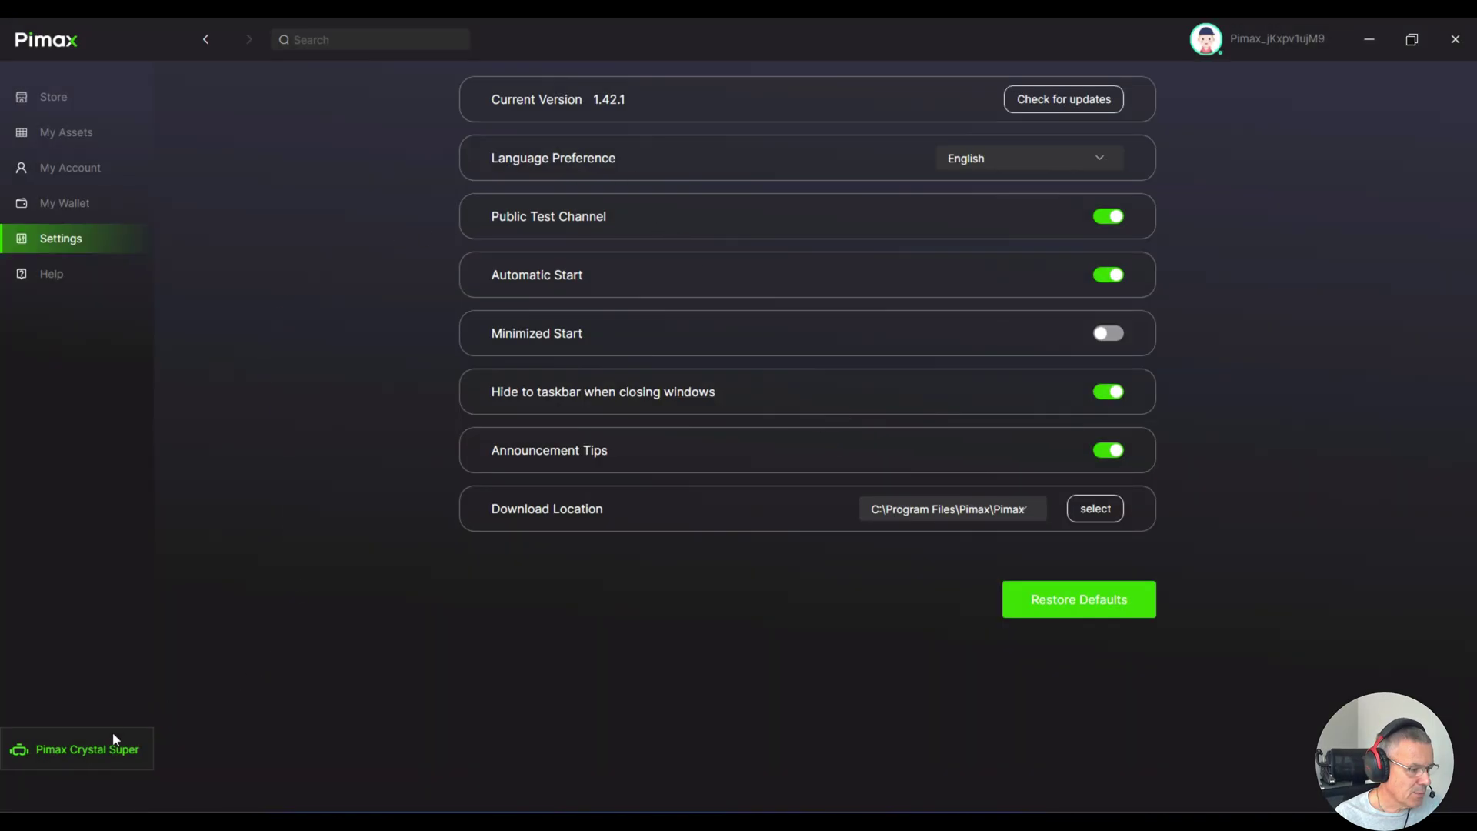
left_click(91, 750)
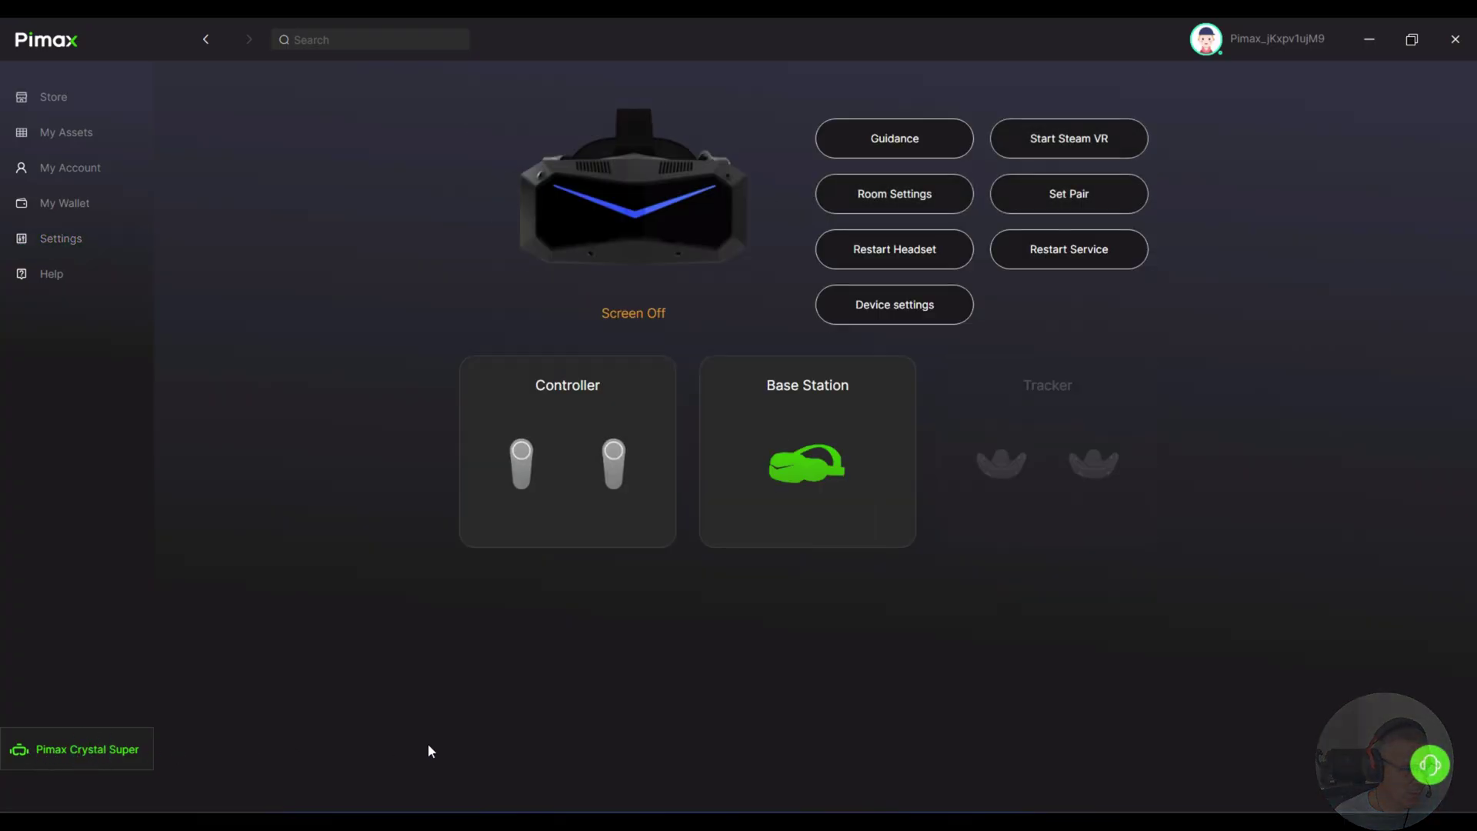
left_click(895, 305)
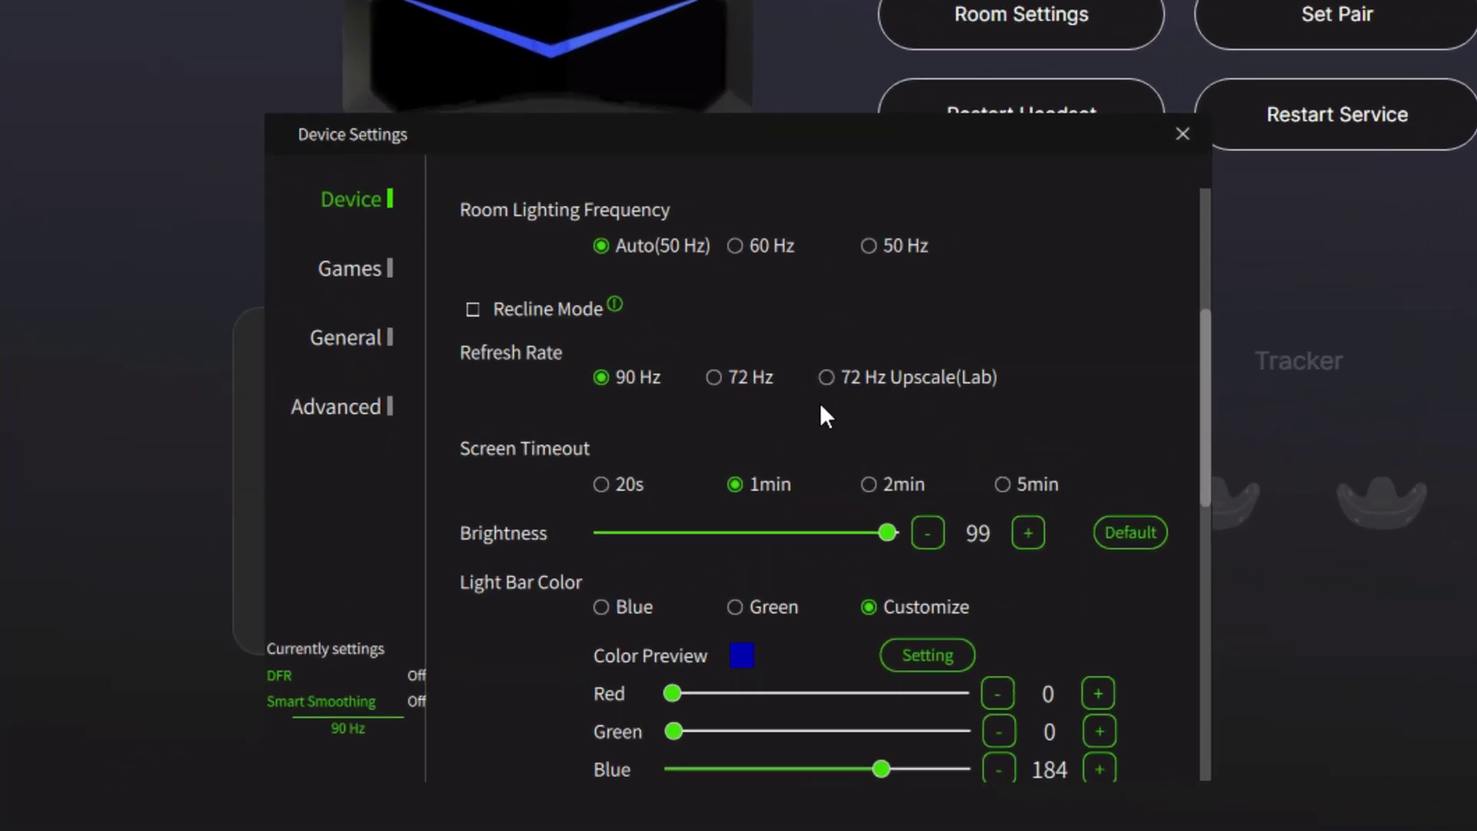
scroll(684, 293, "up", 3)
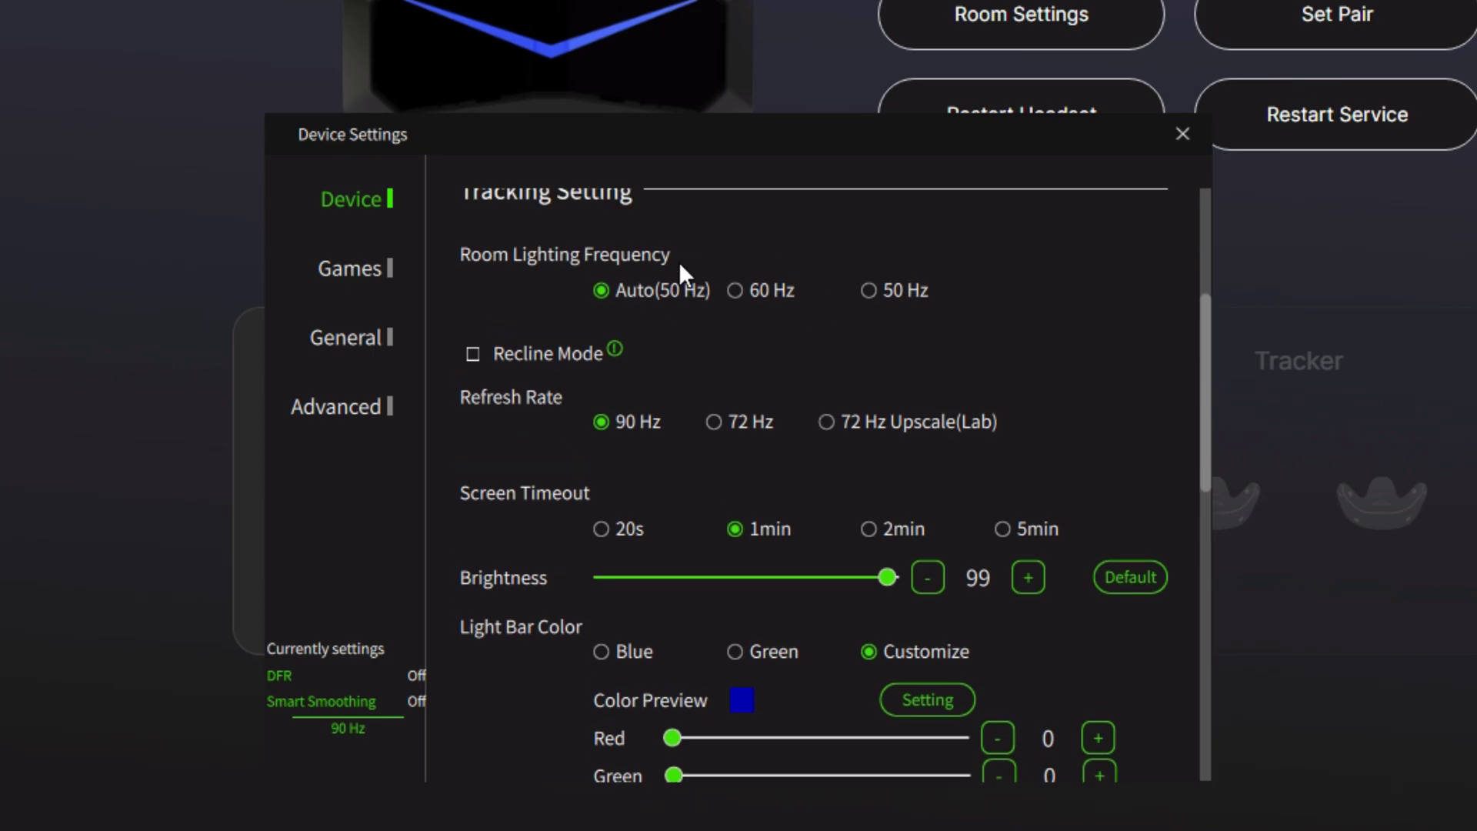
mouse_move(620, 566)
scroll(670, 487, "down", 2)
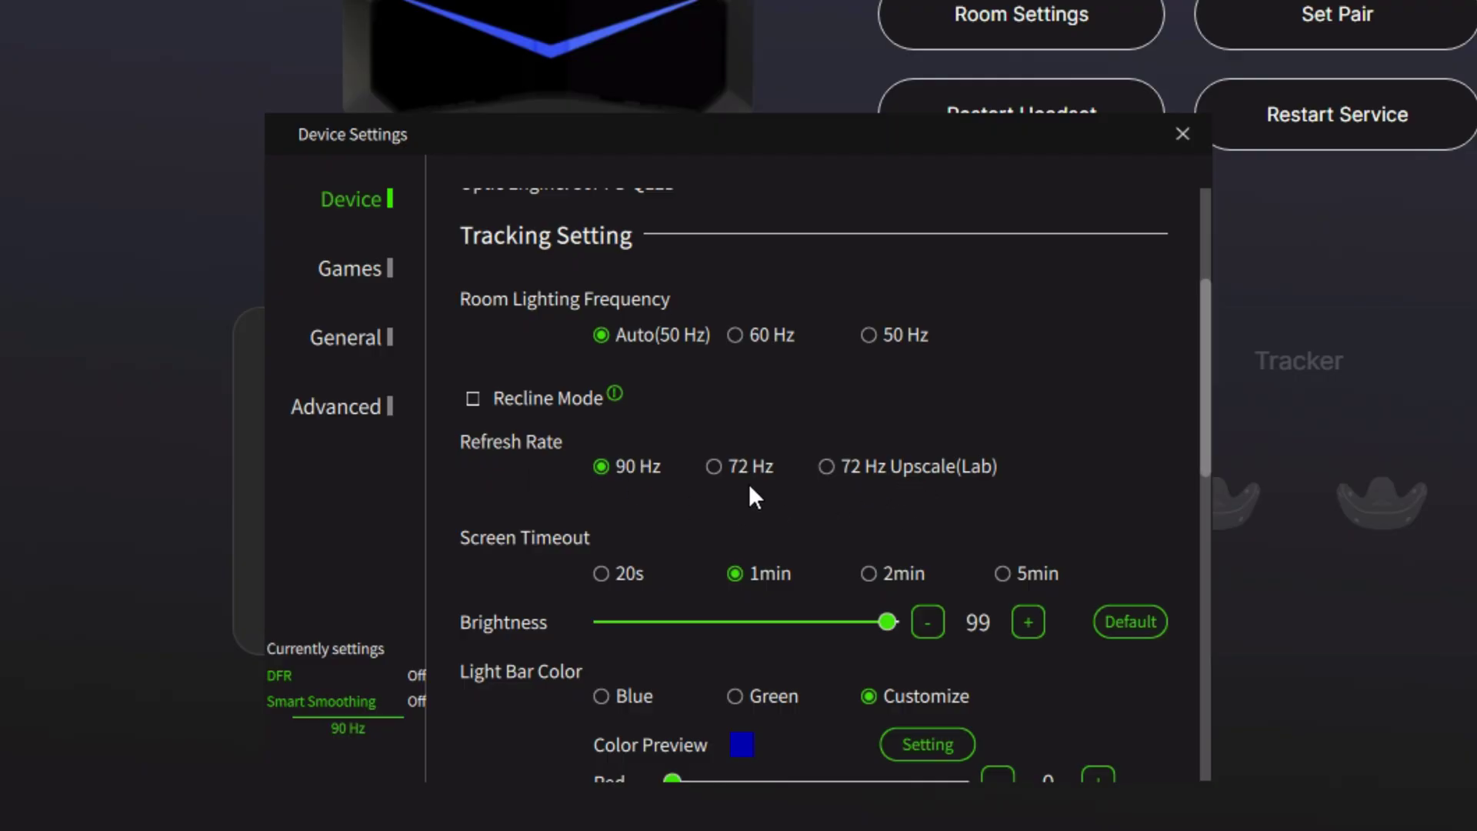
scroll(653, 484, "down", 2)
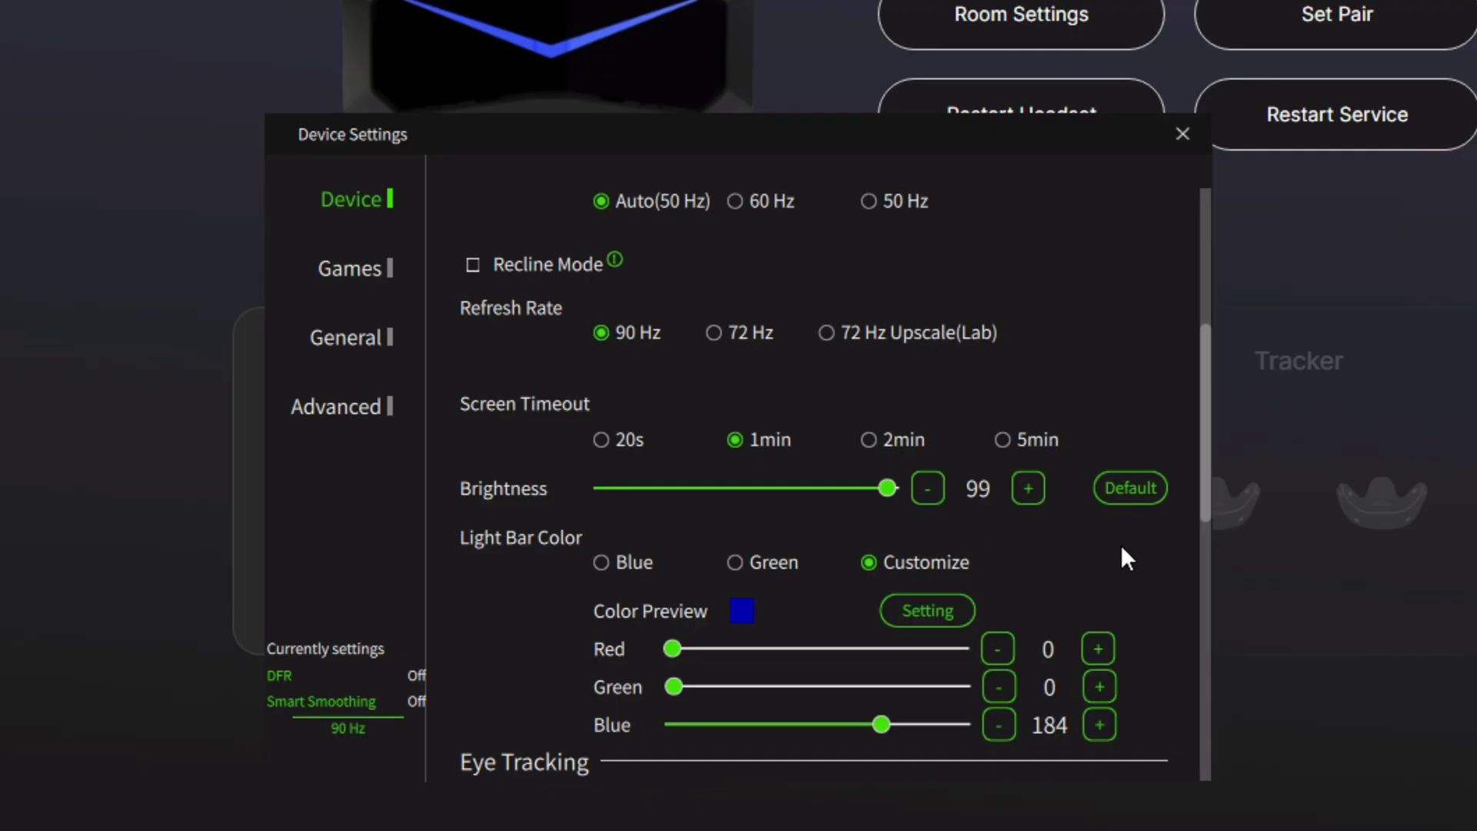
scroll(1120, 544, "down", 5)
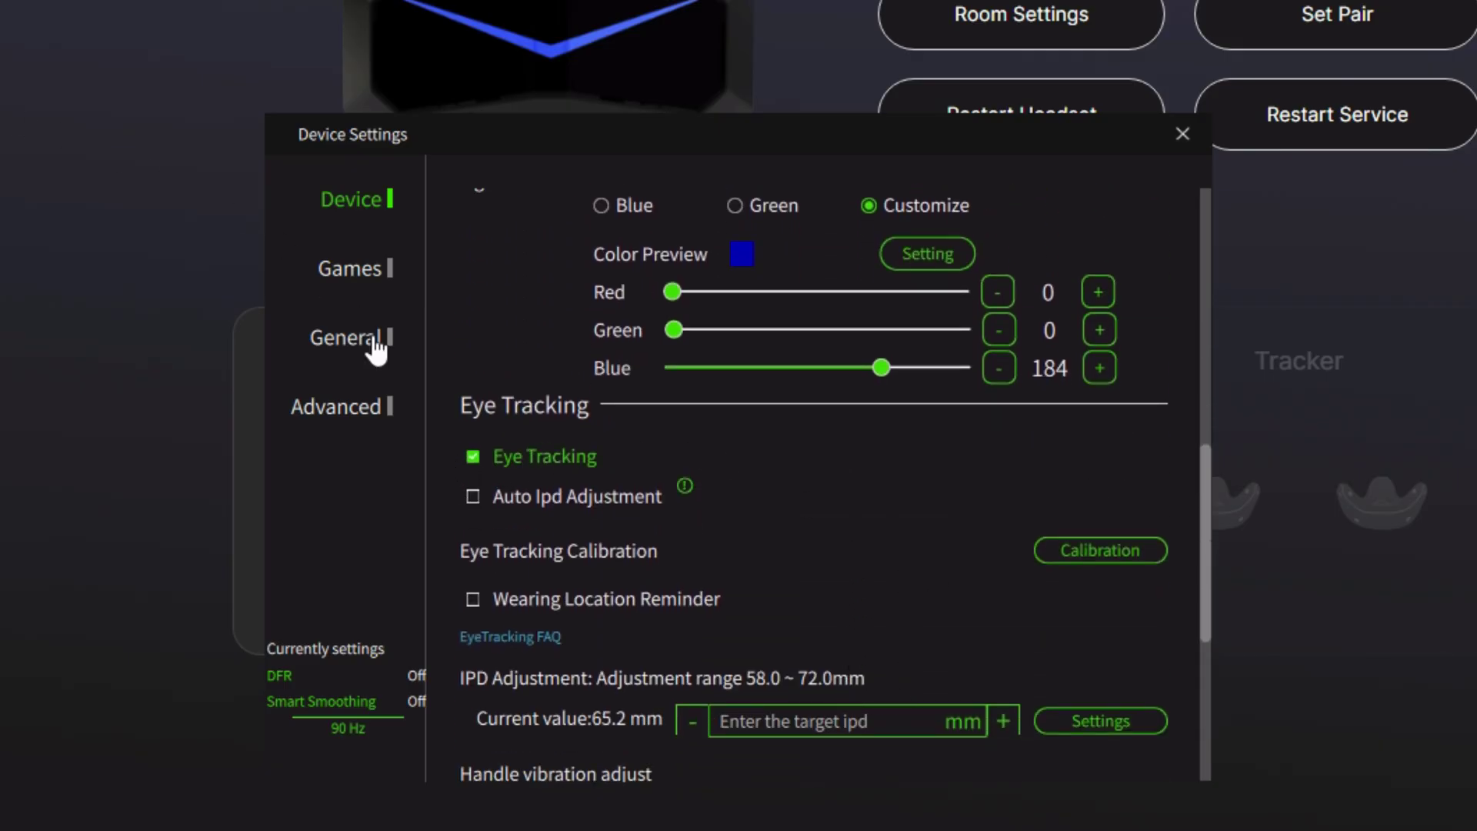
scroll(474, 493, "down", 1)
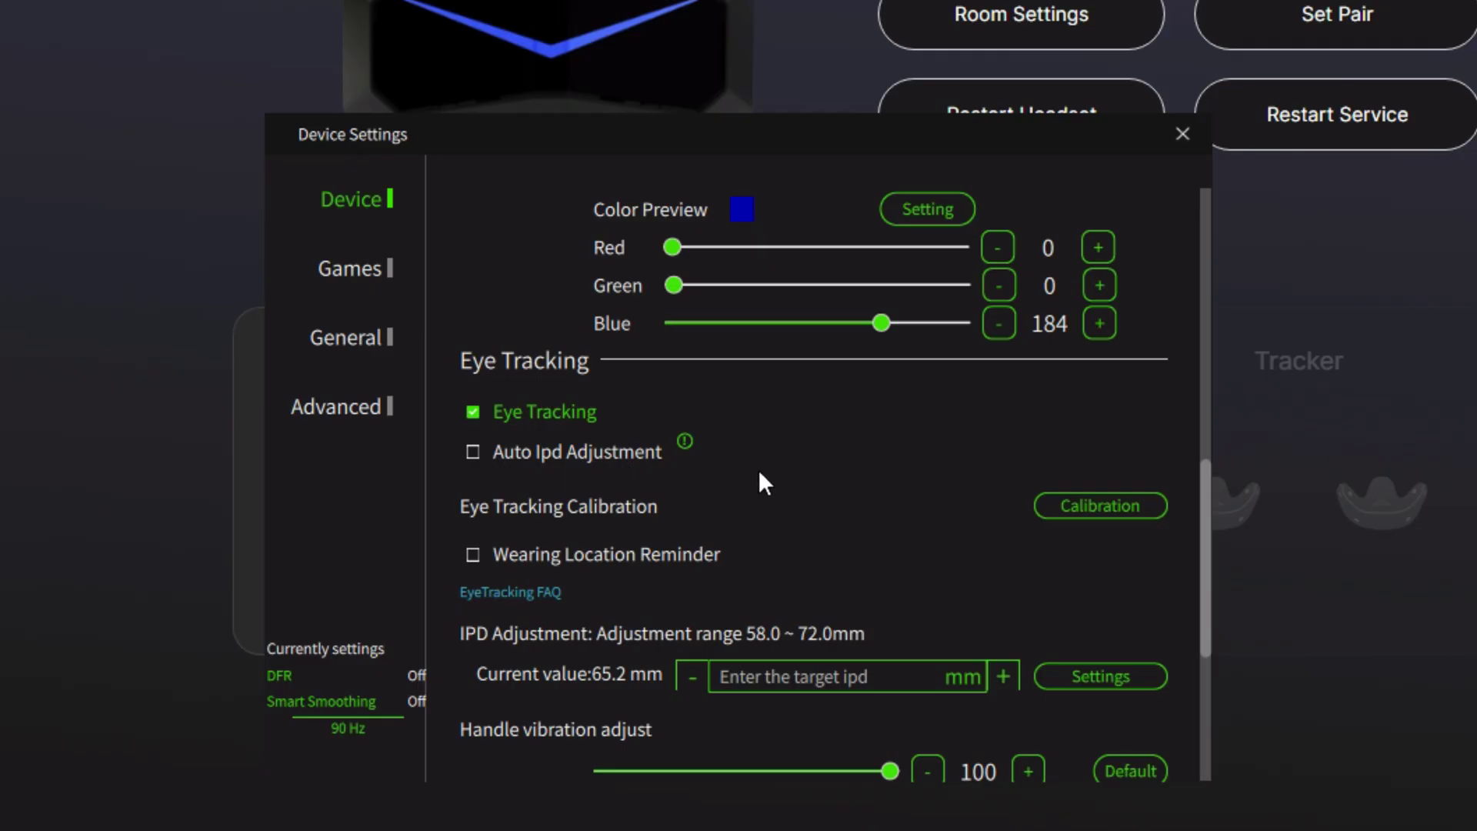
scroll(760, 475, "down", 2)
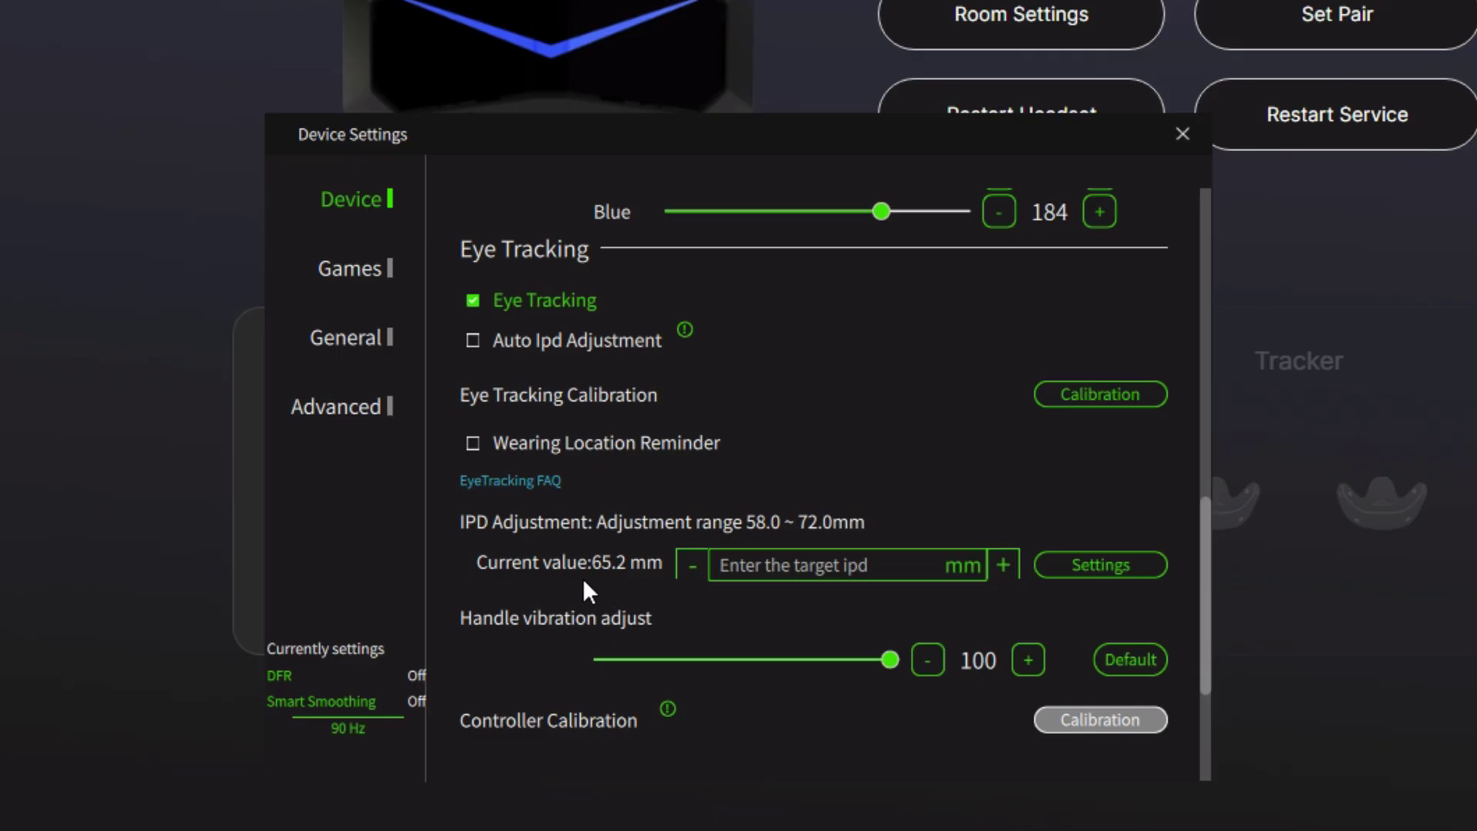
left_click(730, 566)
scroll(877, 462, "down", 3)
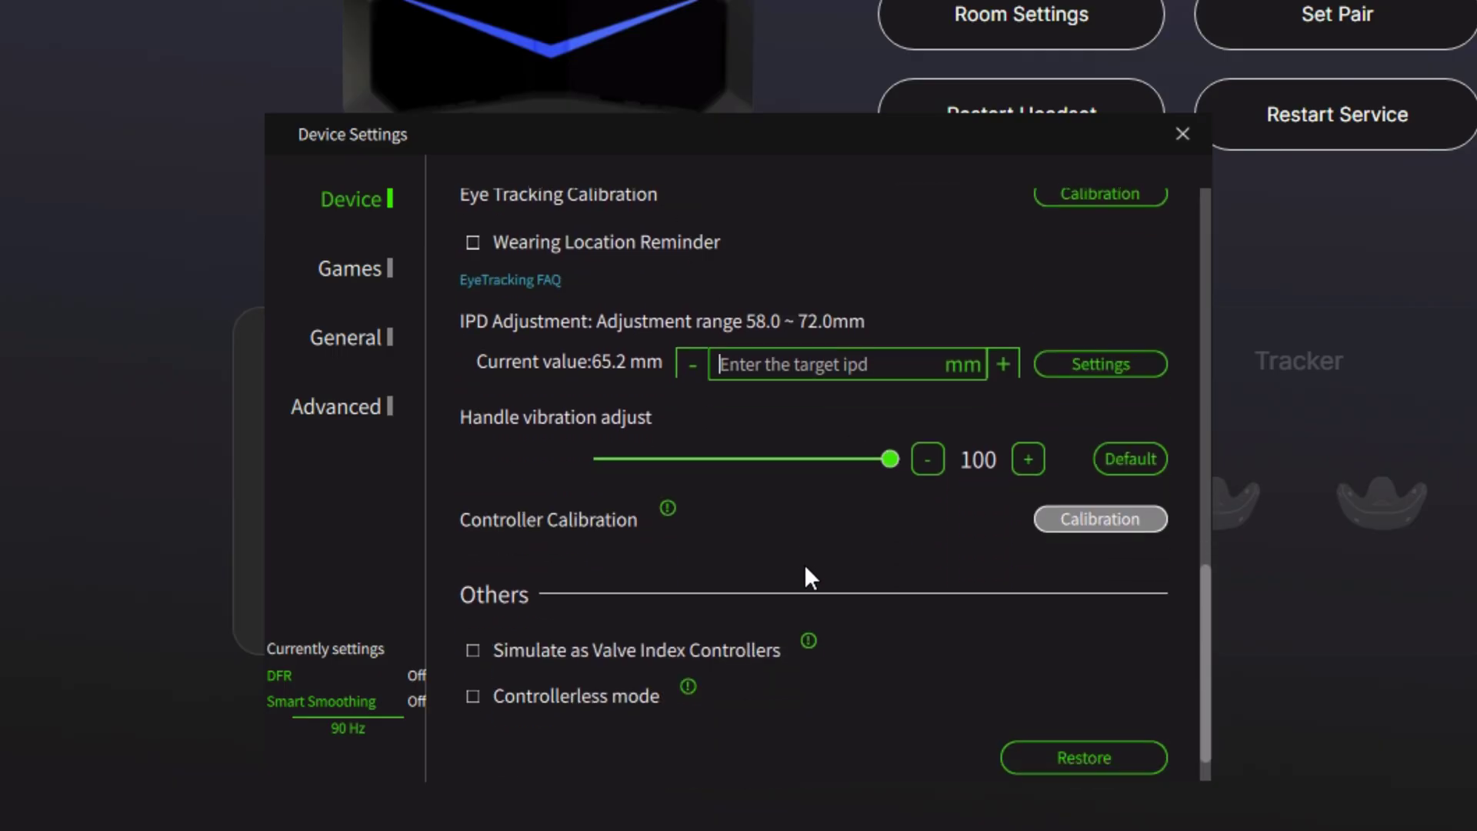
scroll(791, 561, "up", 3)
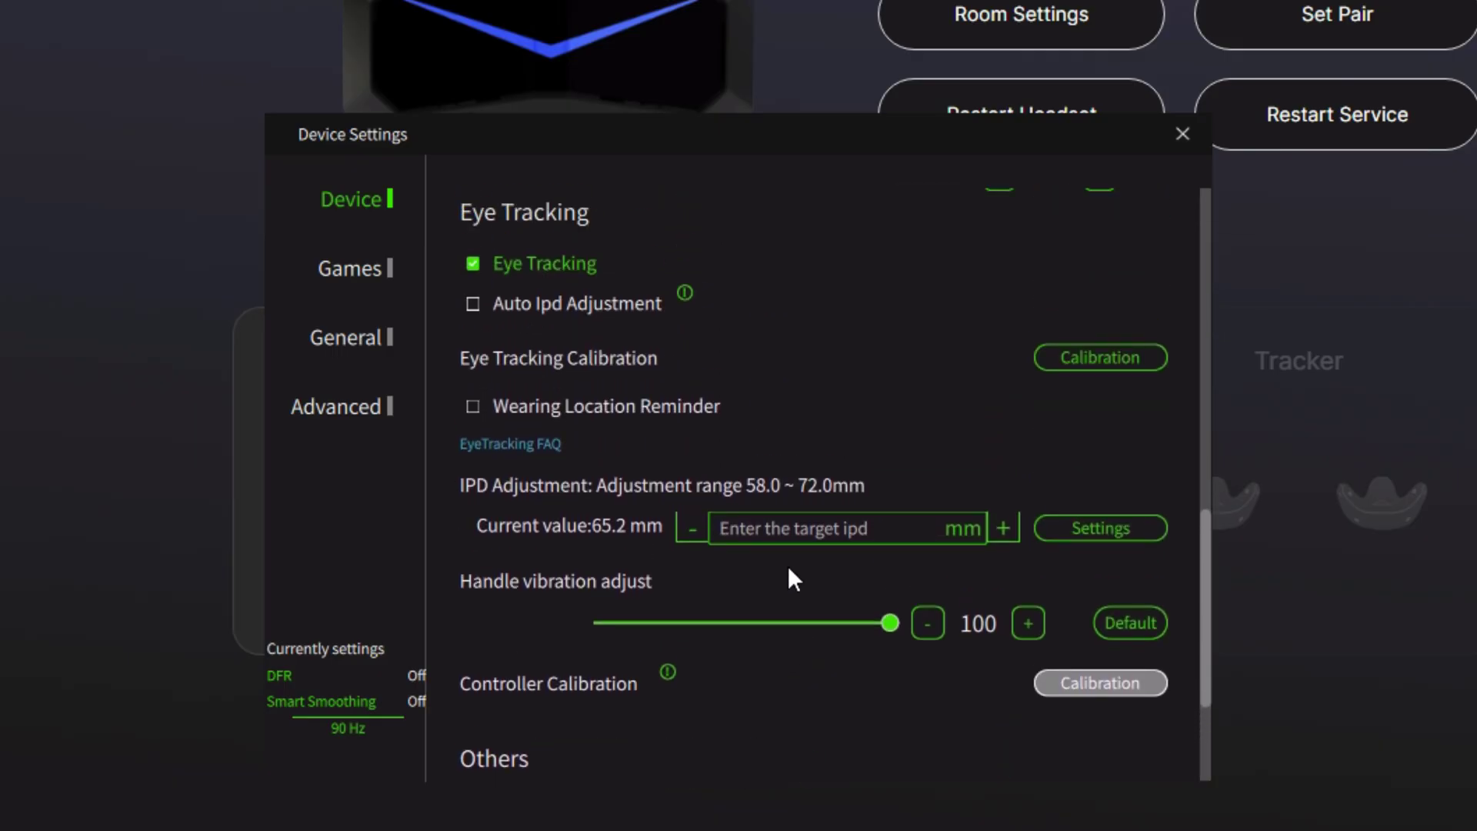
Review the Microsoft Flight Simulator 2024 game profile's FOV, image quality and Sharpness settings, leaving Sharpness without changes
left_click(331, 271)
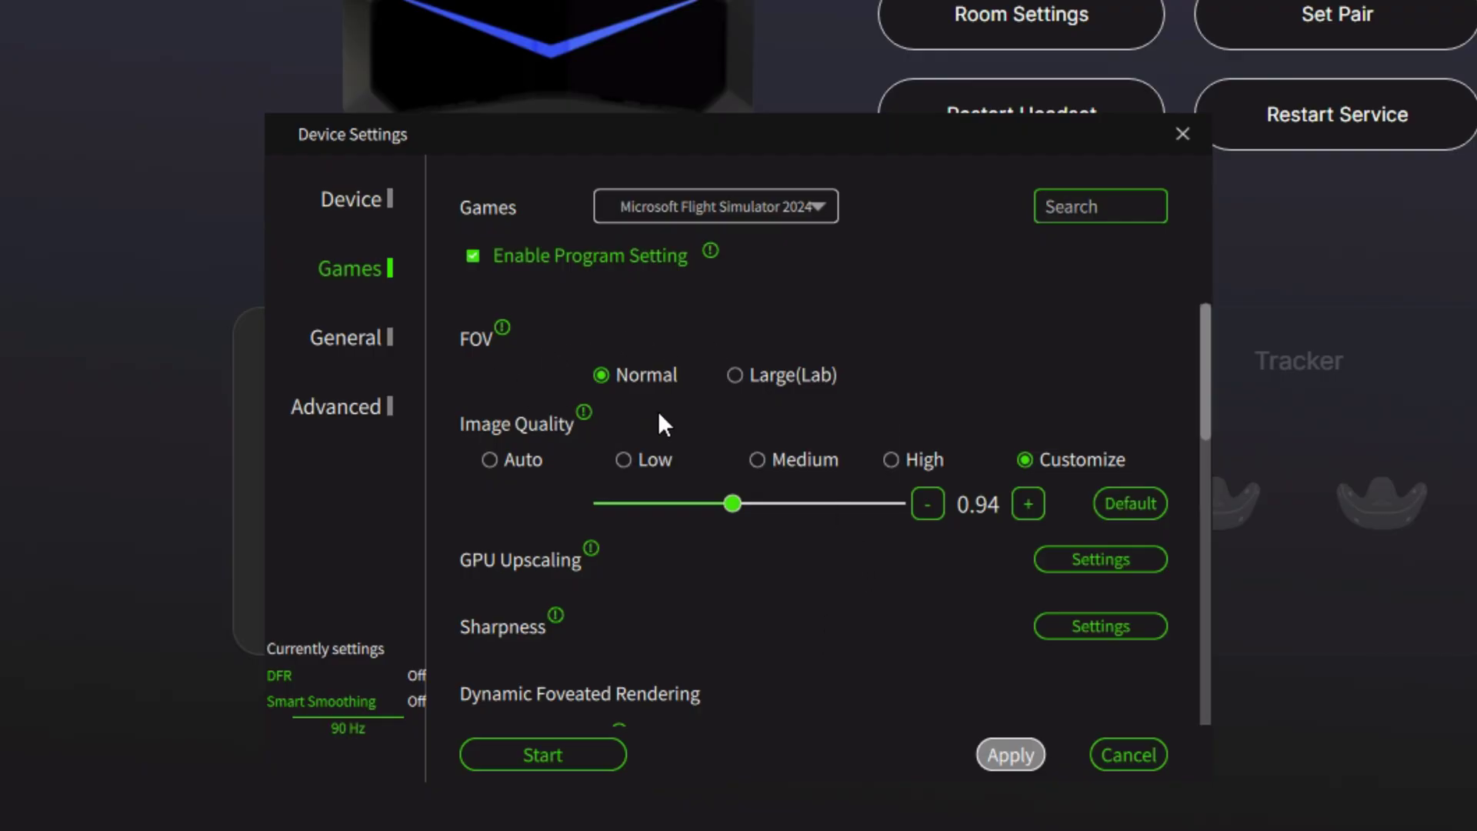
scroll(657, 415, "down", 1)
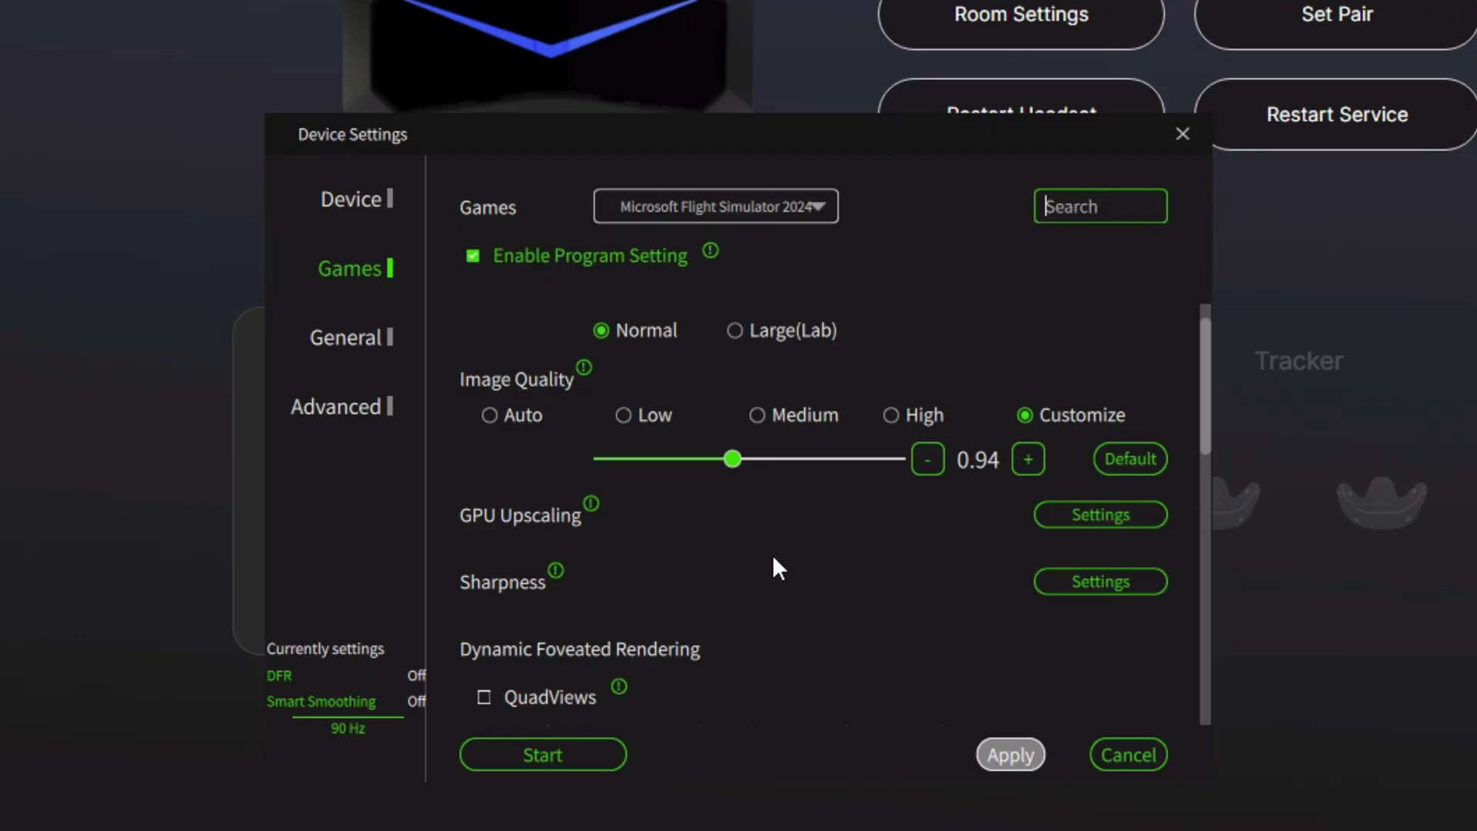
mouse_move(570, 582)
left_click(1076, 581)
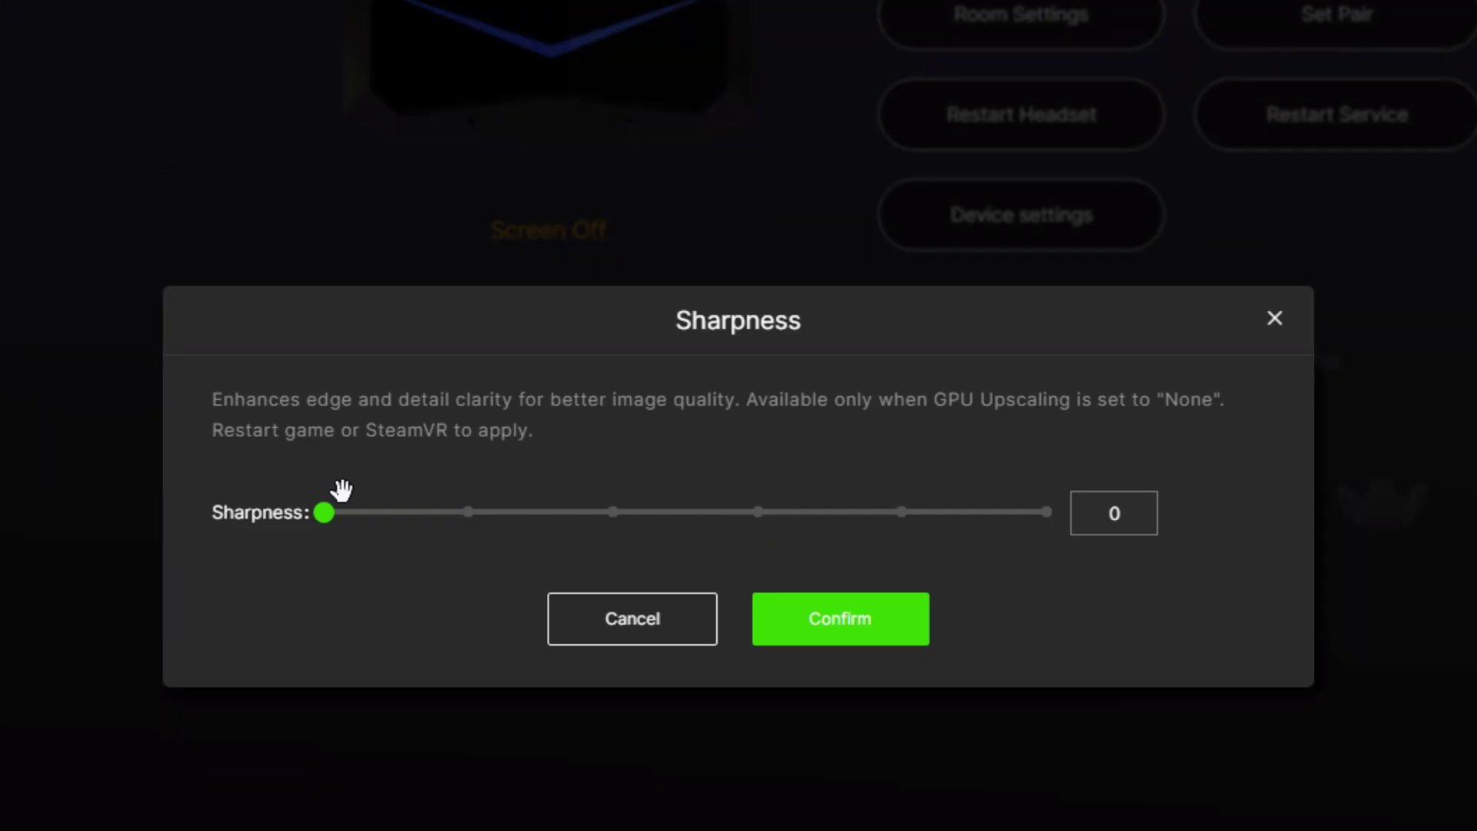
left_click(629, 624)
Review the game profile's dynamic foveated rendering, Smart Smoothing, Hidden Area Mask and colour options
scroll(803, 670, "down", 5)
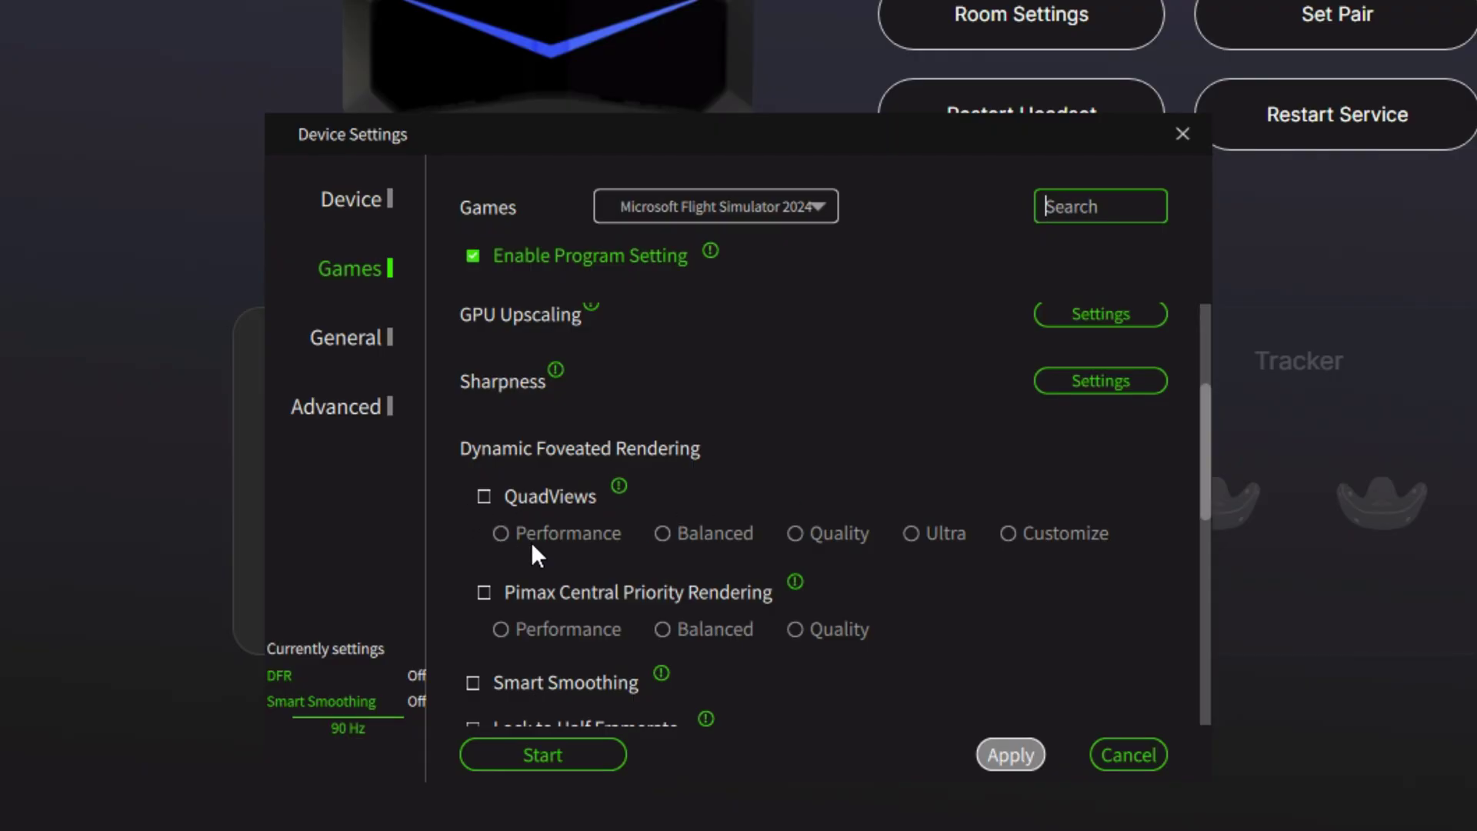
scroll(539, 569, "down", 1)
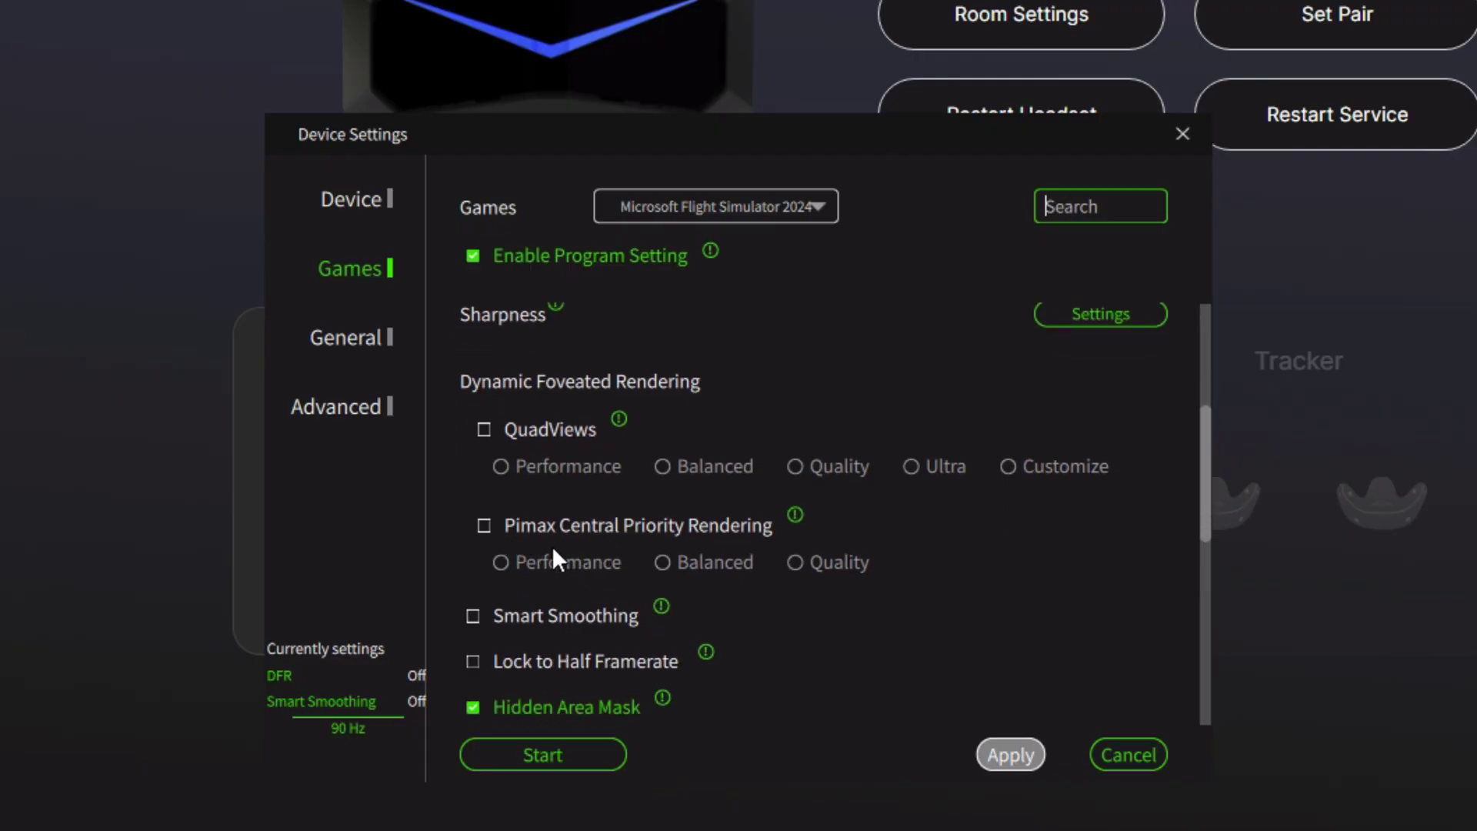
scroll(678, 552, "down", 1)
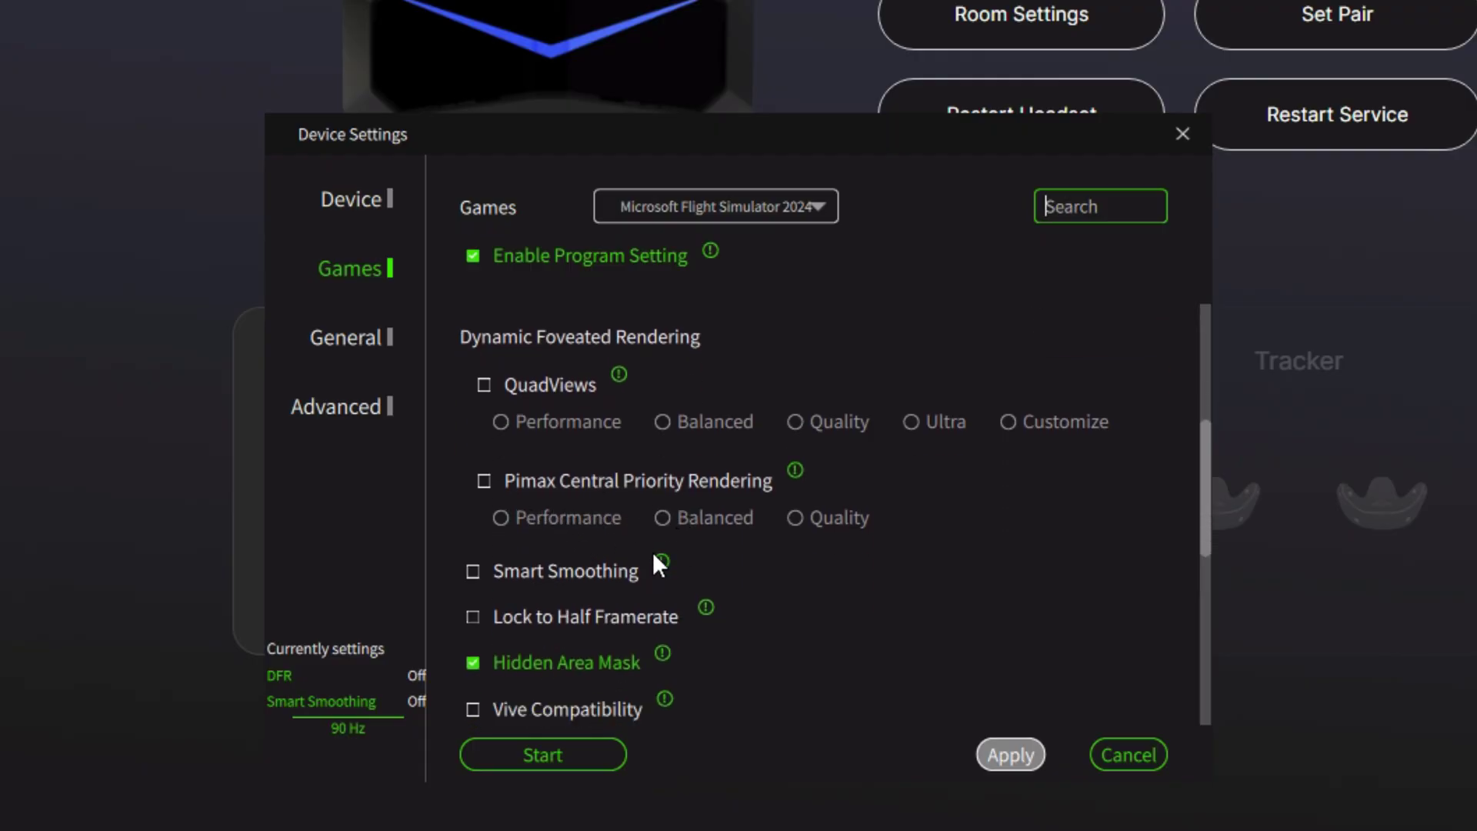
scroll(815, 607, "down", 1)
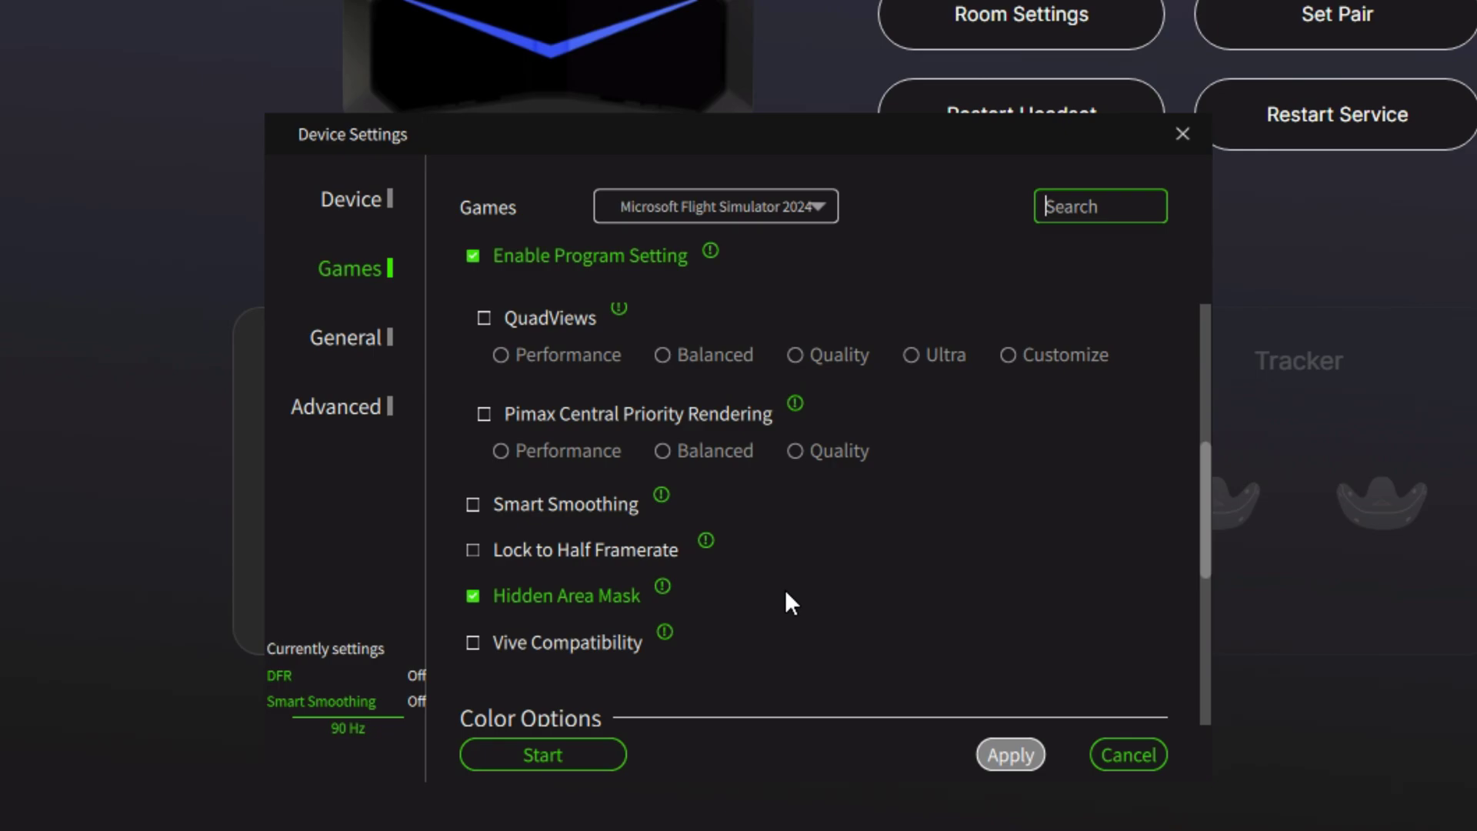
mouse_move(663, 591)
scroll(821, 590, "down", 1)
scroll(820, 588, "down", 5)
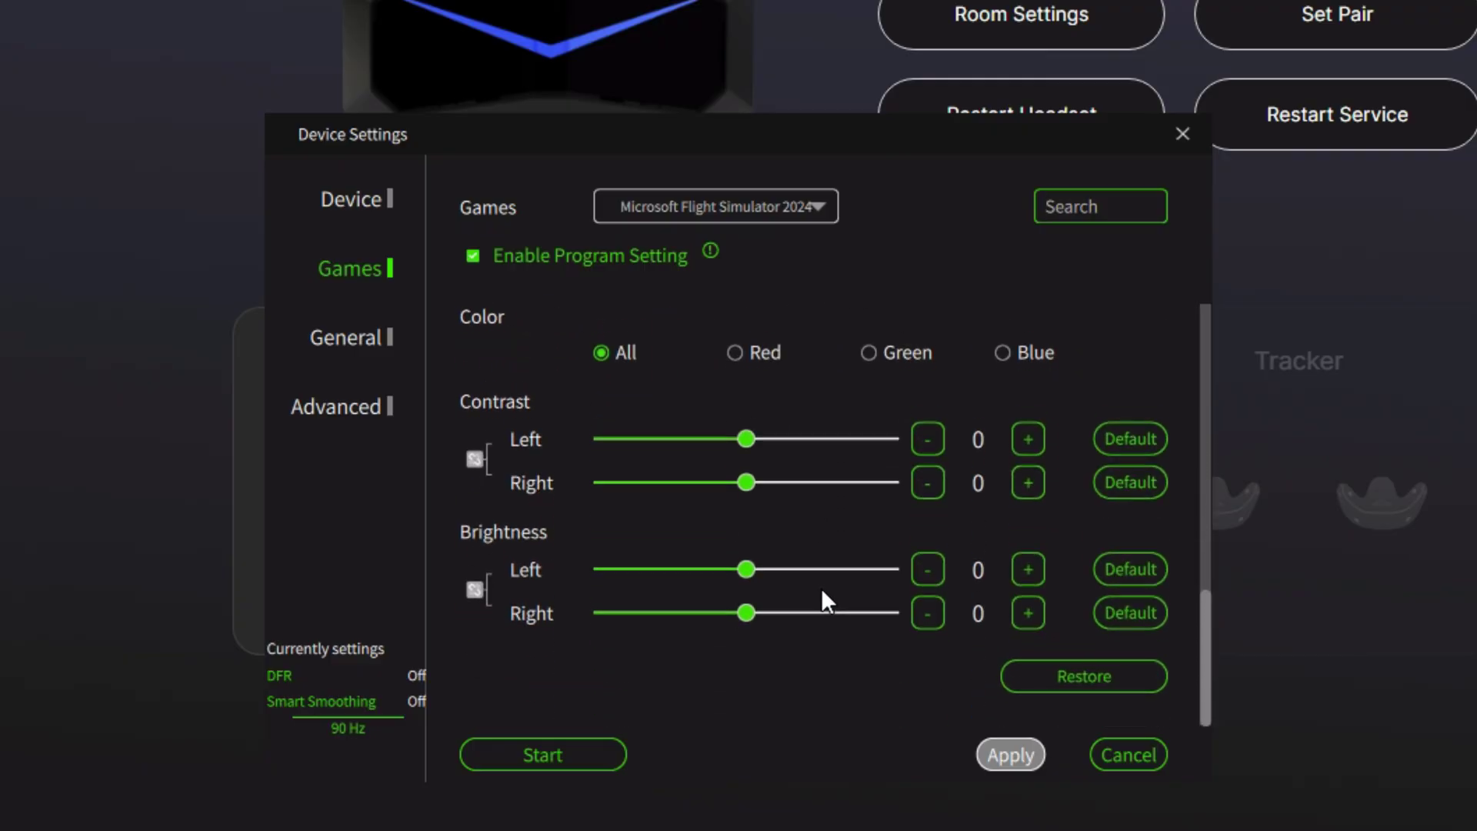
Review the General and Advanced device settings, including OpenXR runtime, IPD offsets and local dimming, and close the device settings
left_click(381, 346)
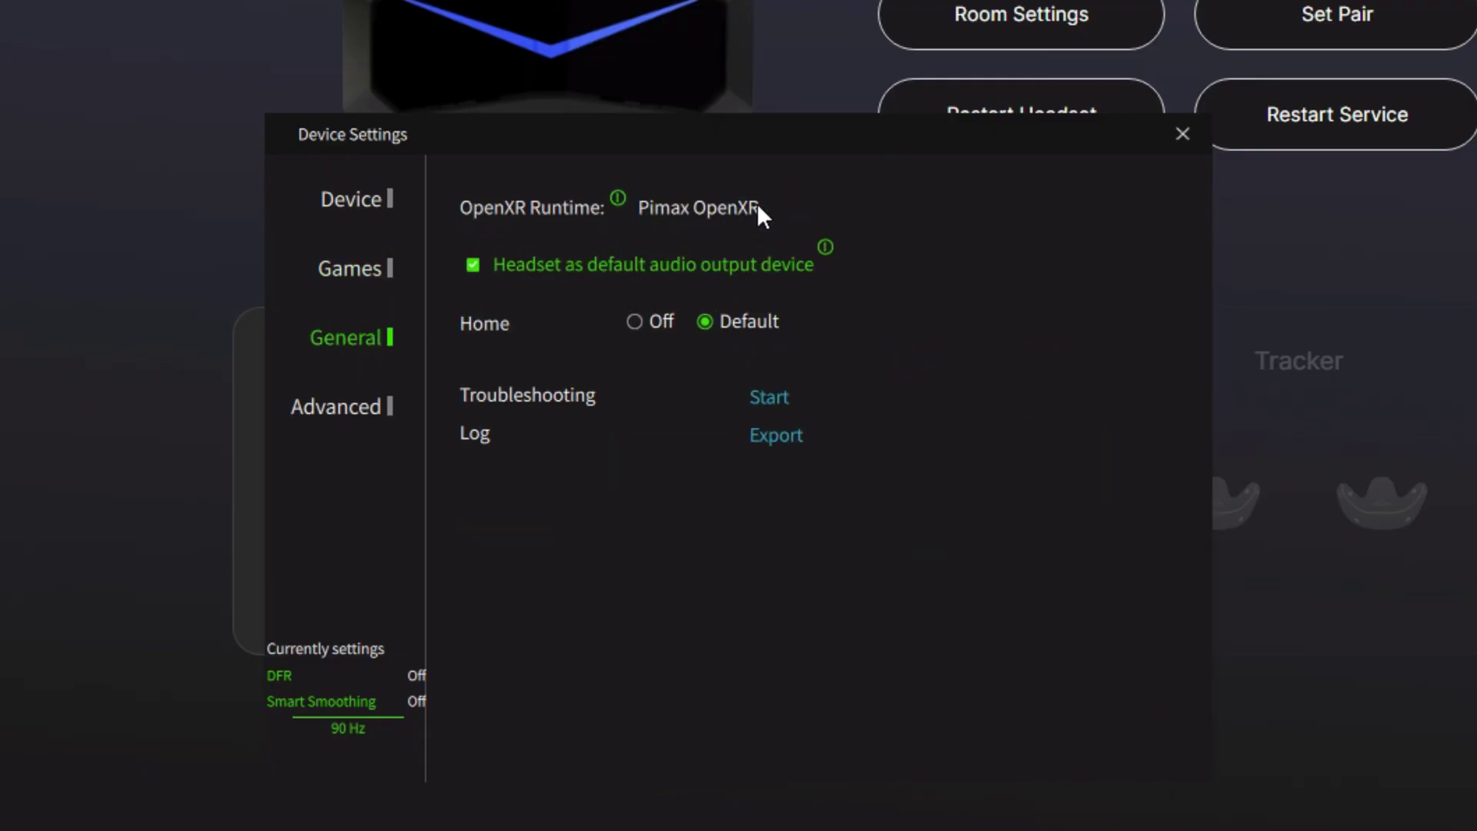
left_click(315, 409)
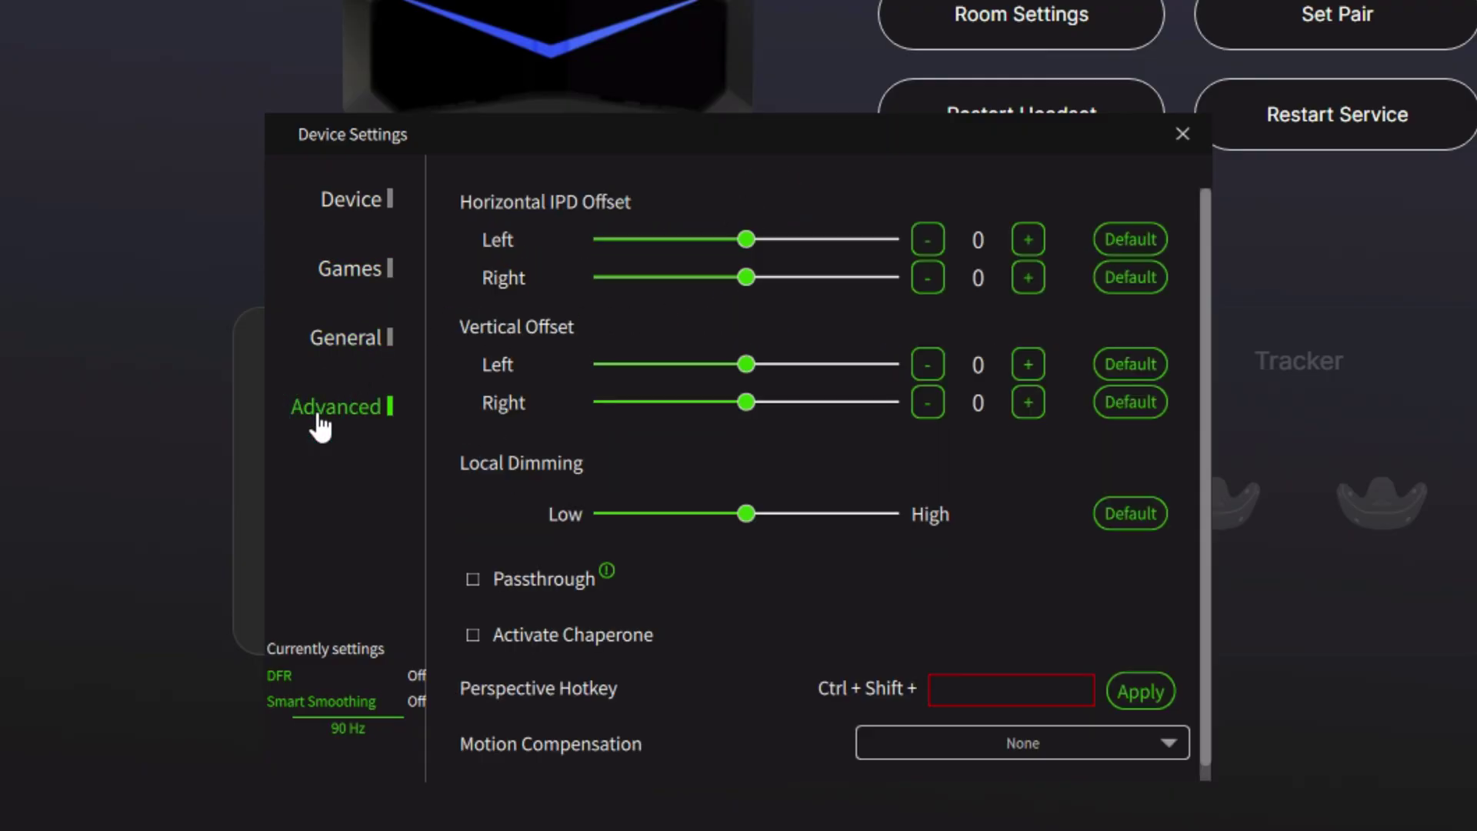
scroll(747, 463, "down", 1)
scroll(746, 502, "up", 1)
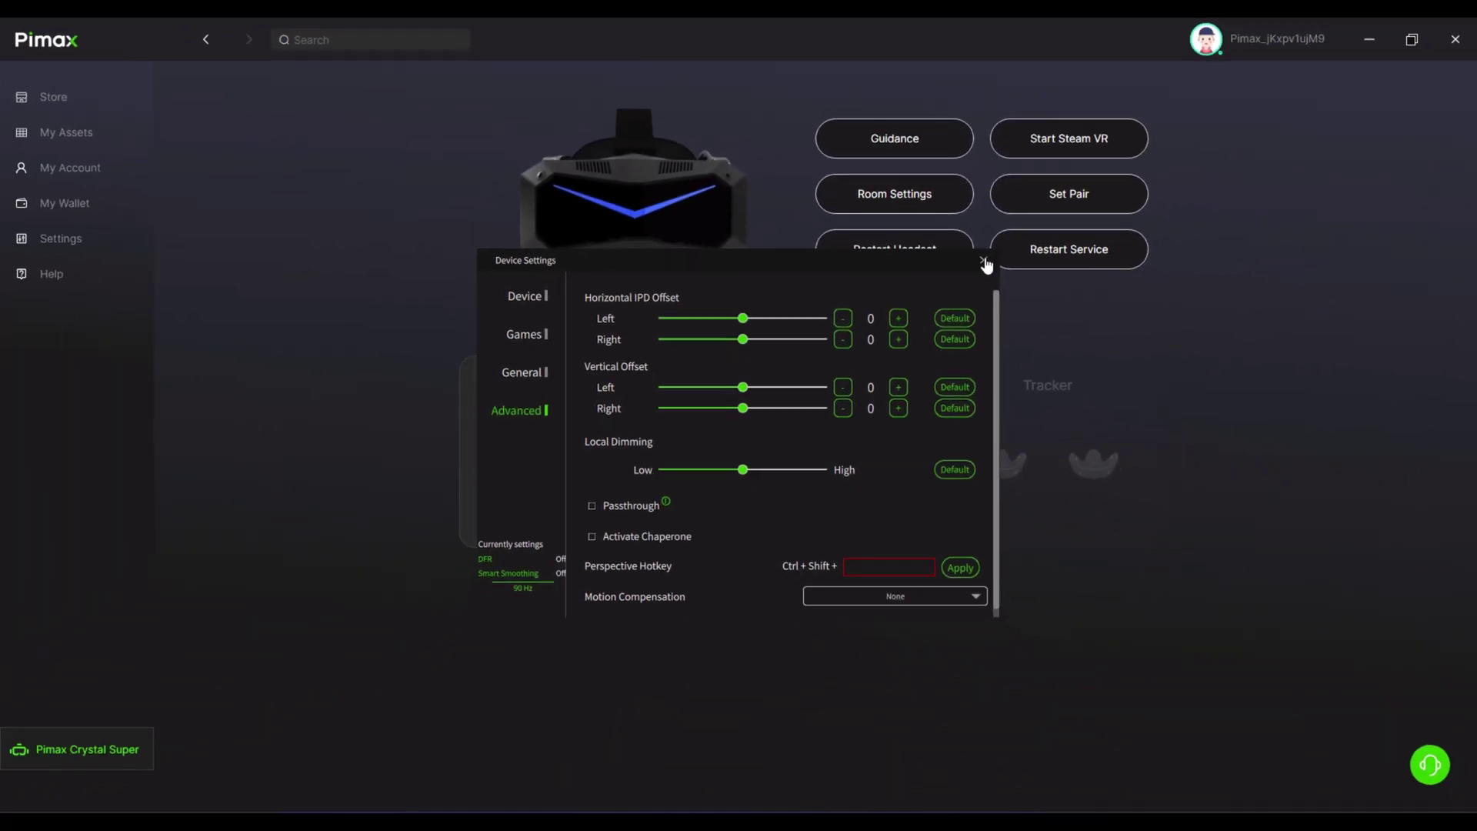
left_click(983, 262)
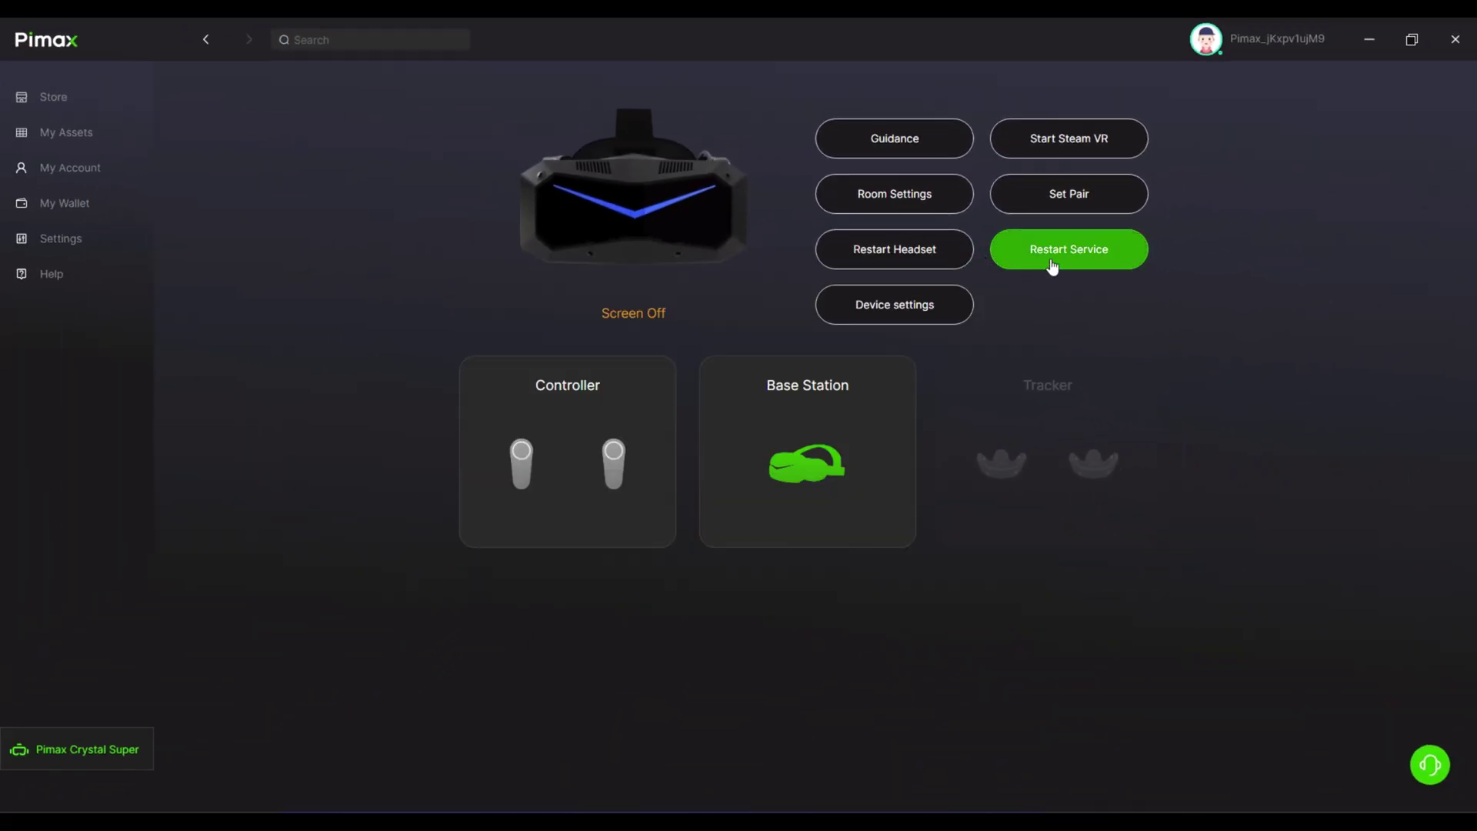
Show the applications in My Assets and locate Microsoft Flight Simulator 2024
left_click(90, 146)
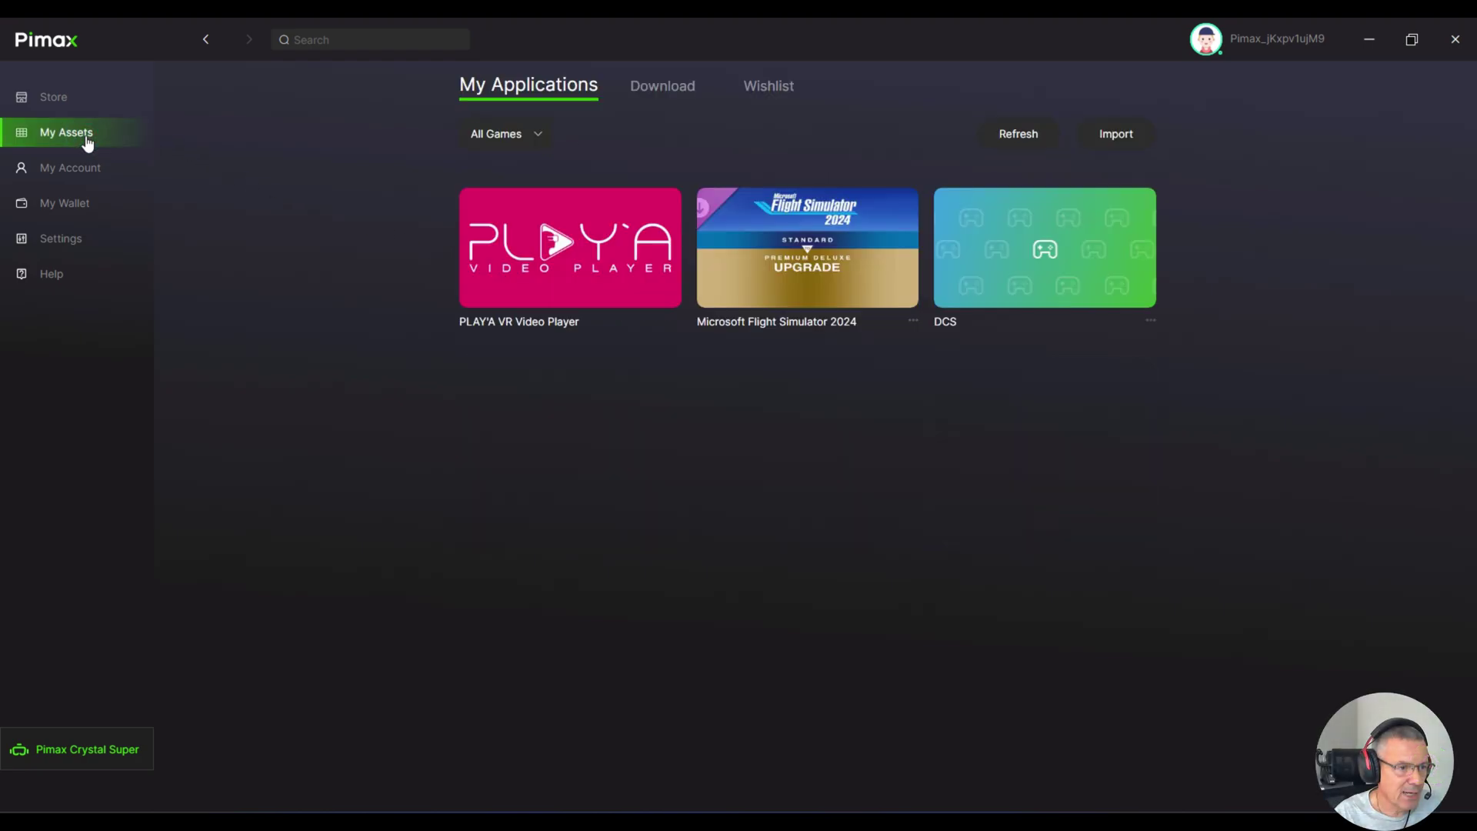
mouse_move(811, 254)
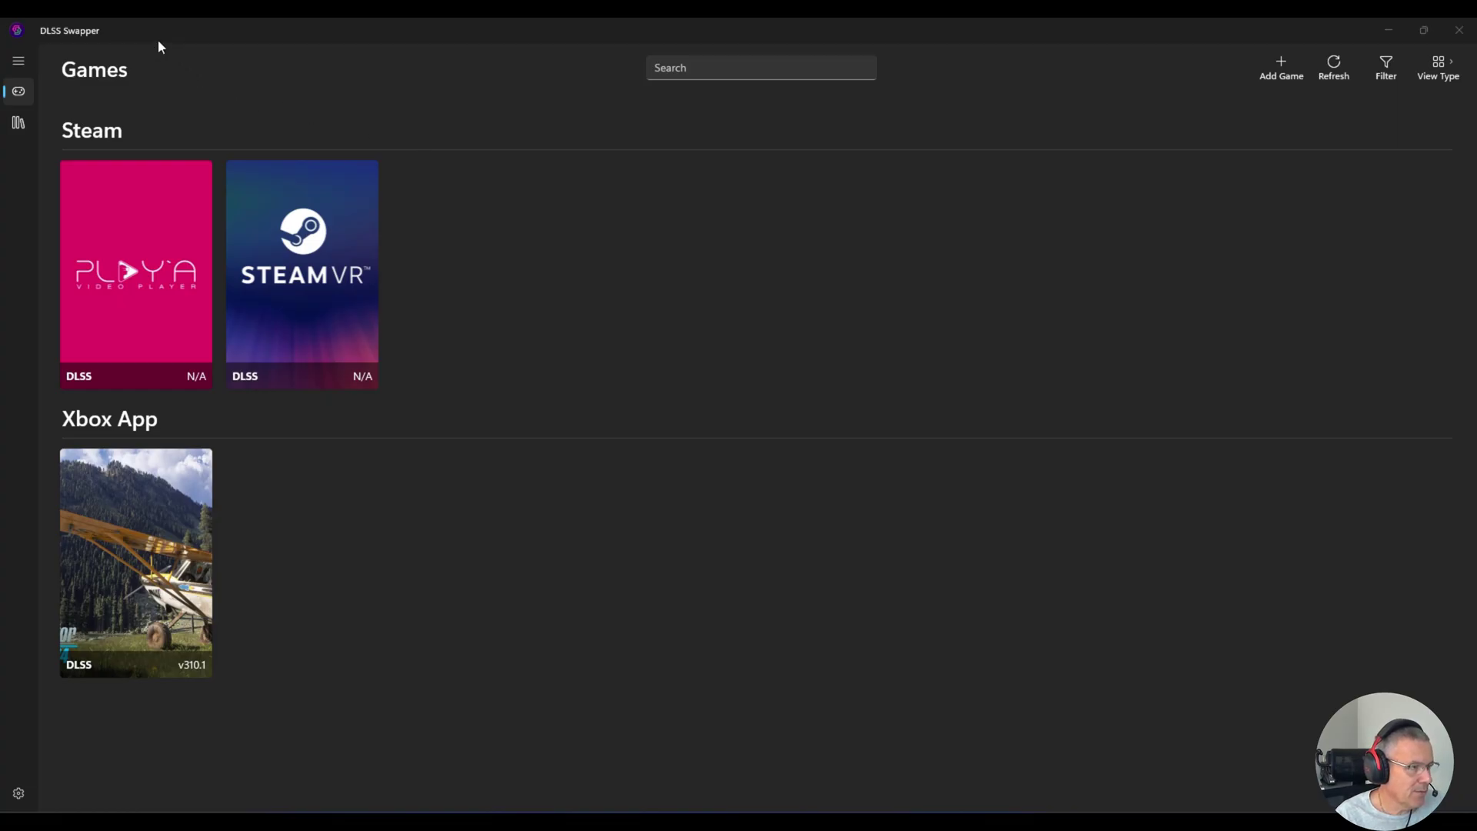
In DLSS Swapper, open the DLL library, refresh it and request the latest DLL downloads
left_click(17, 59)
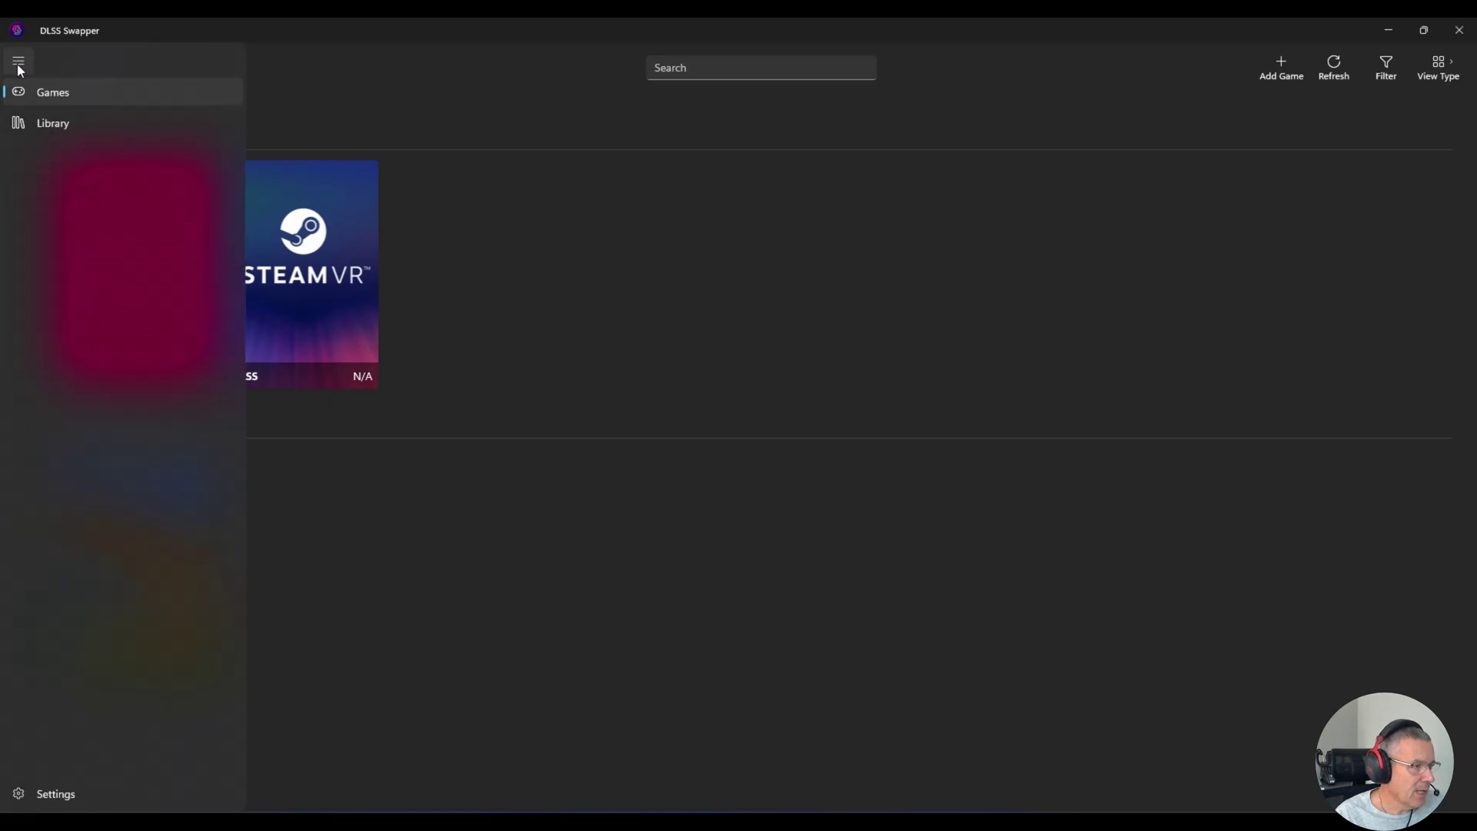
left_click(53, 120)
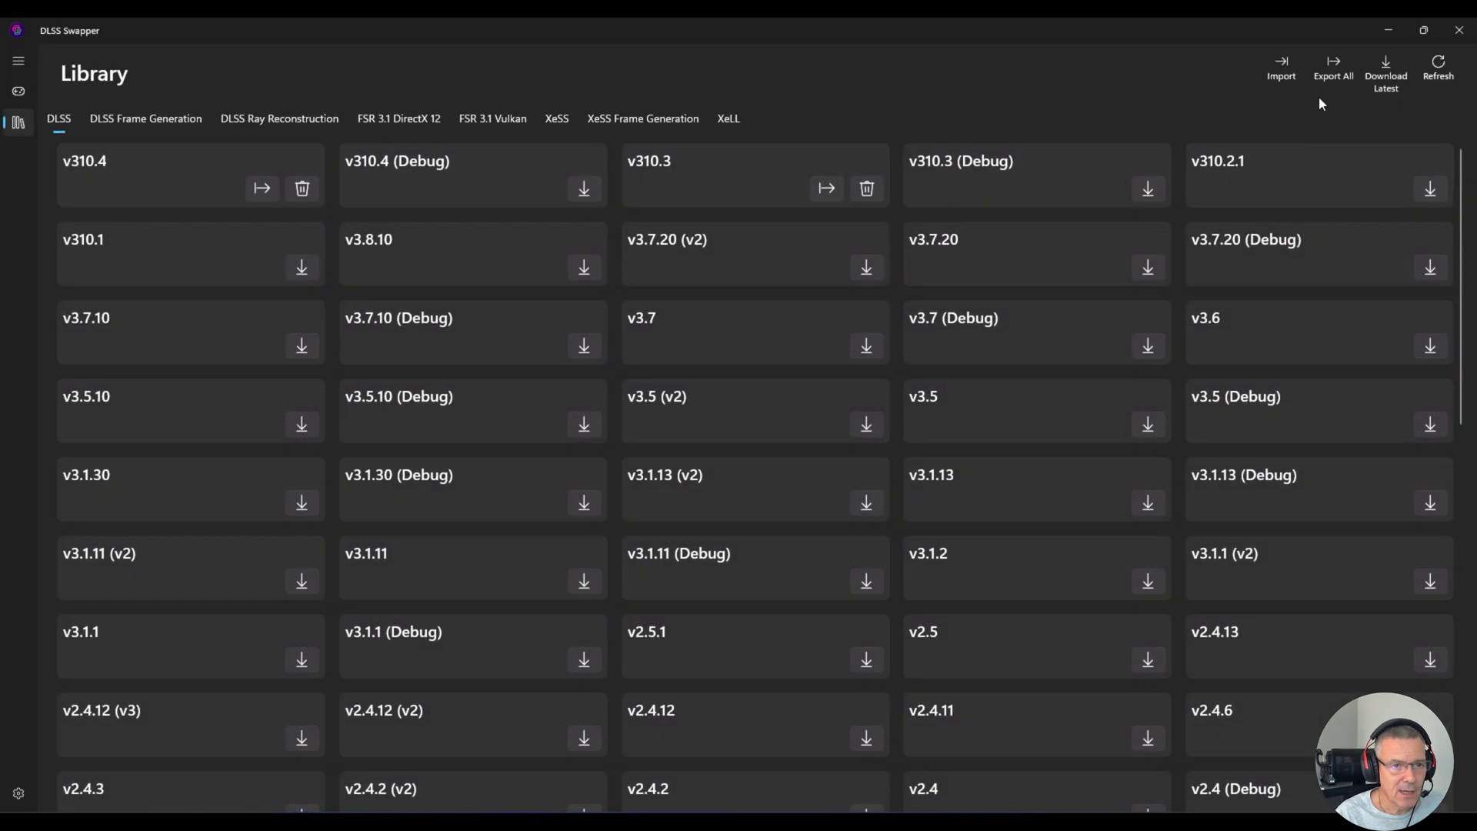
left_click(1386, 75)
left_click(814, 460)
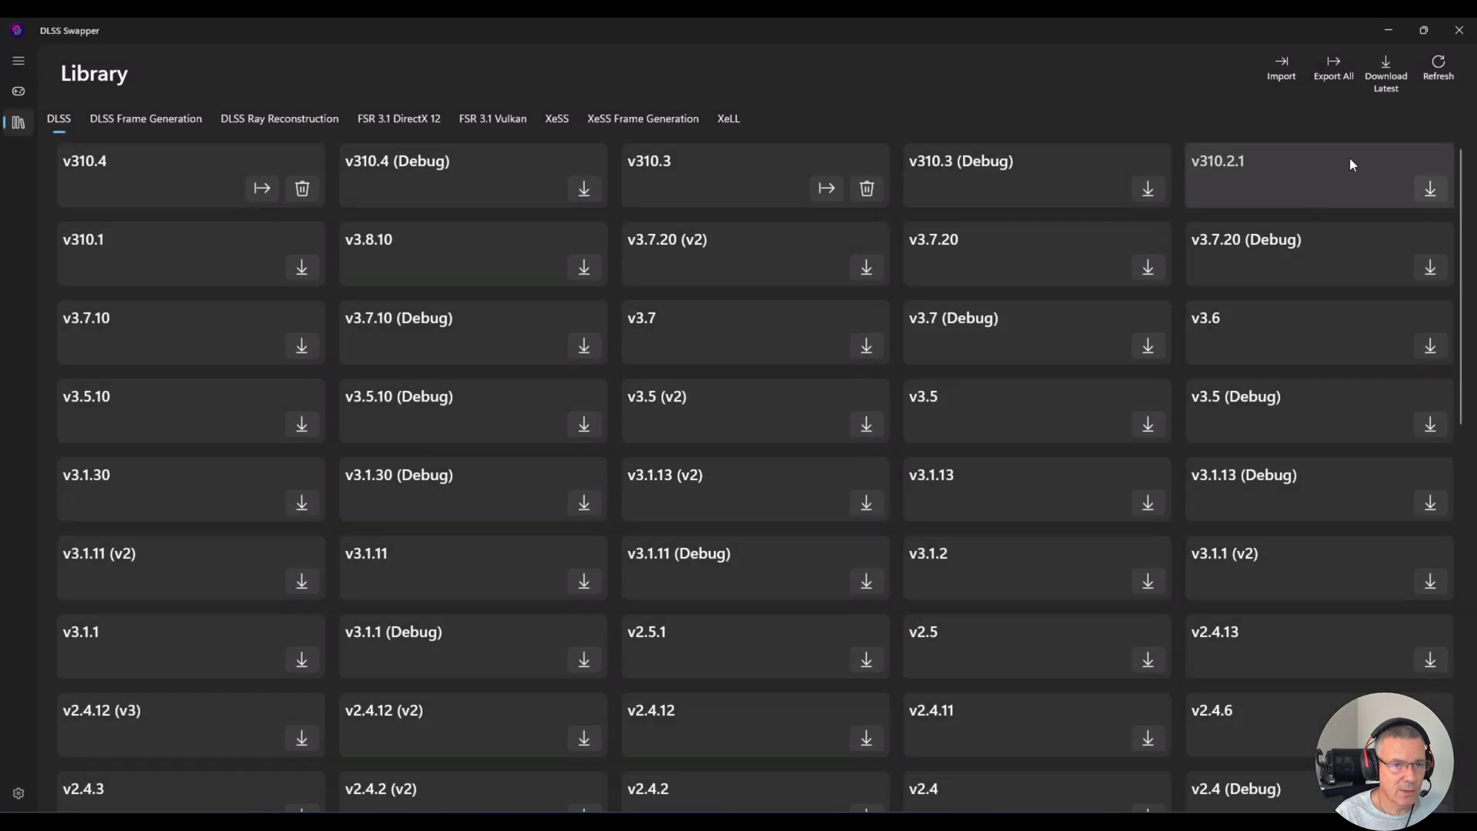
left_click(1437, 74)
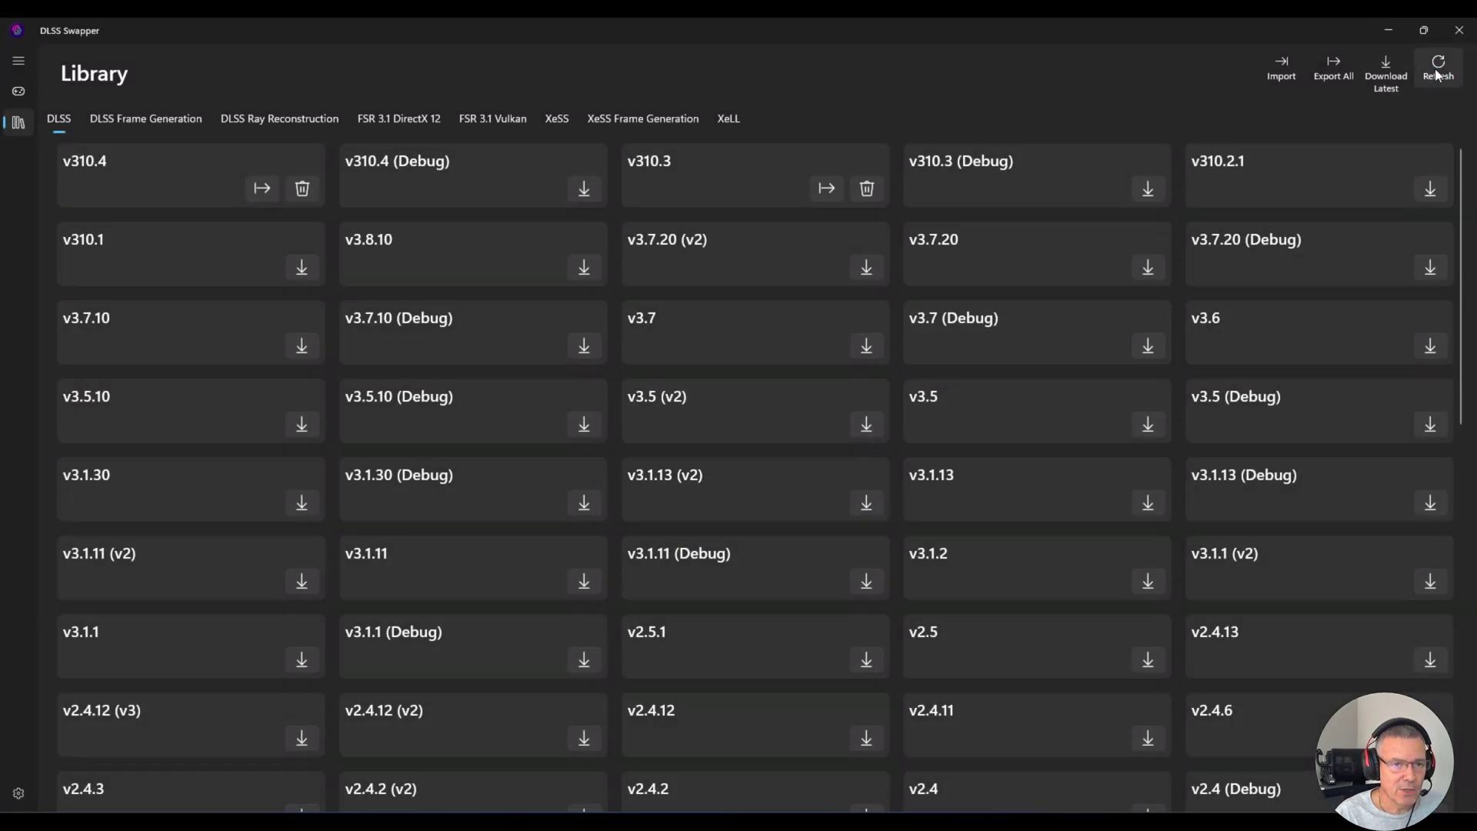
left_click(1389, 68)
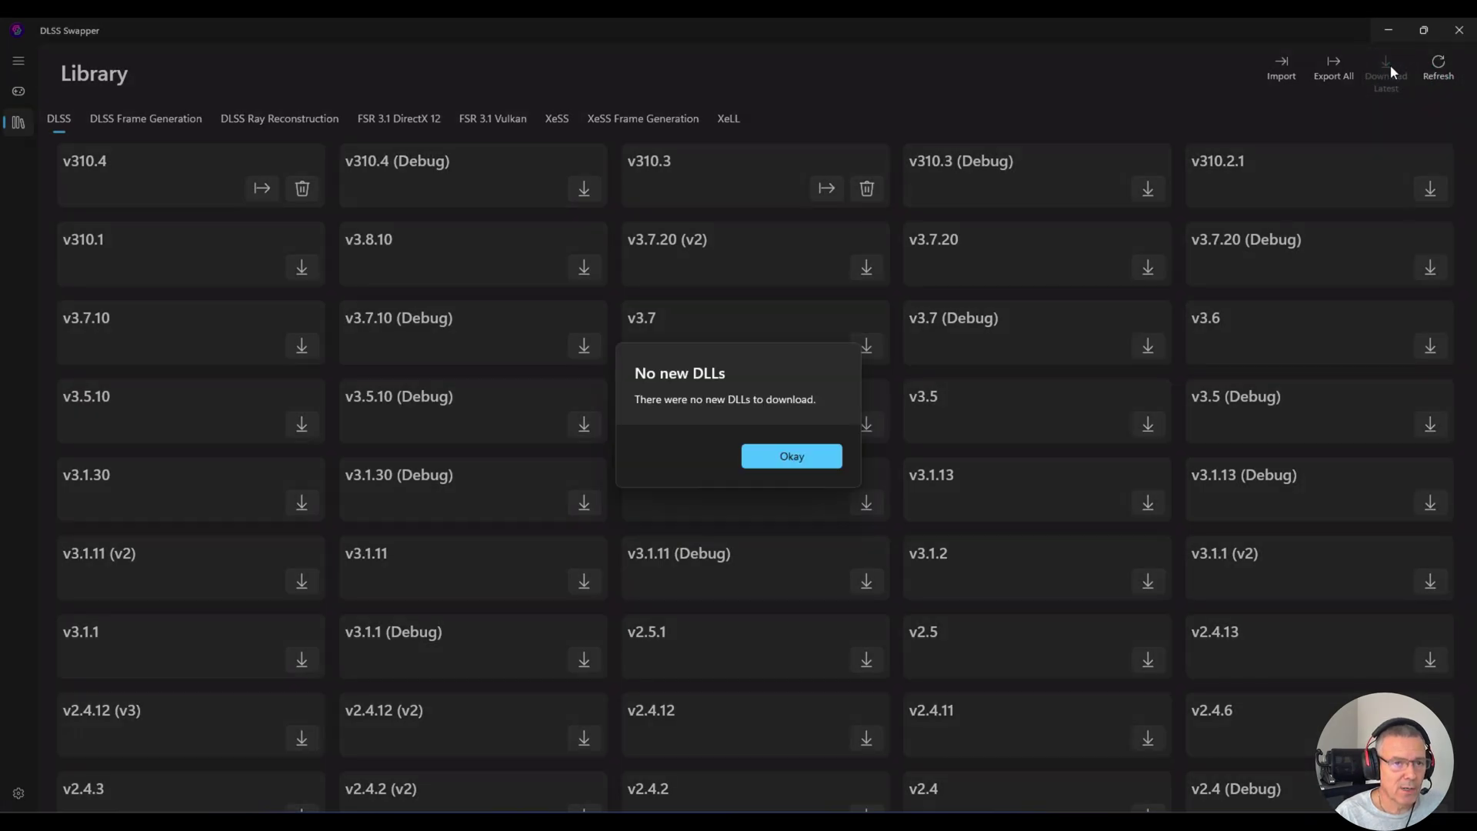
left_click(838, 454)
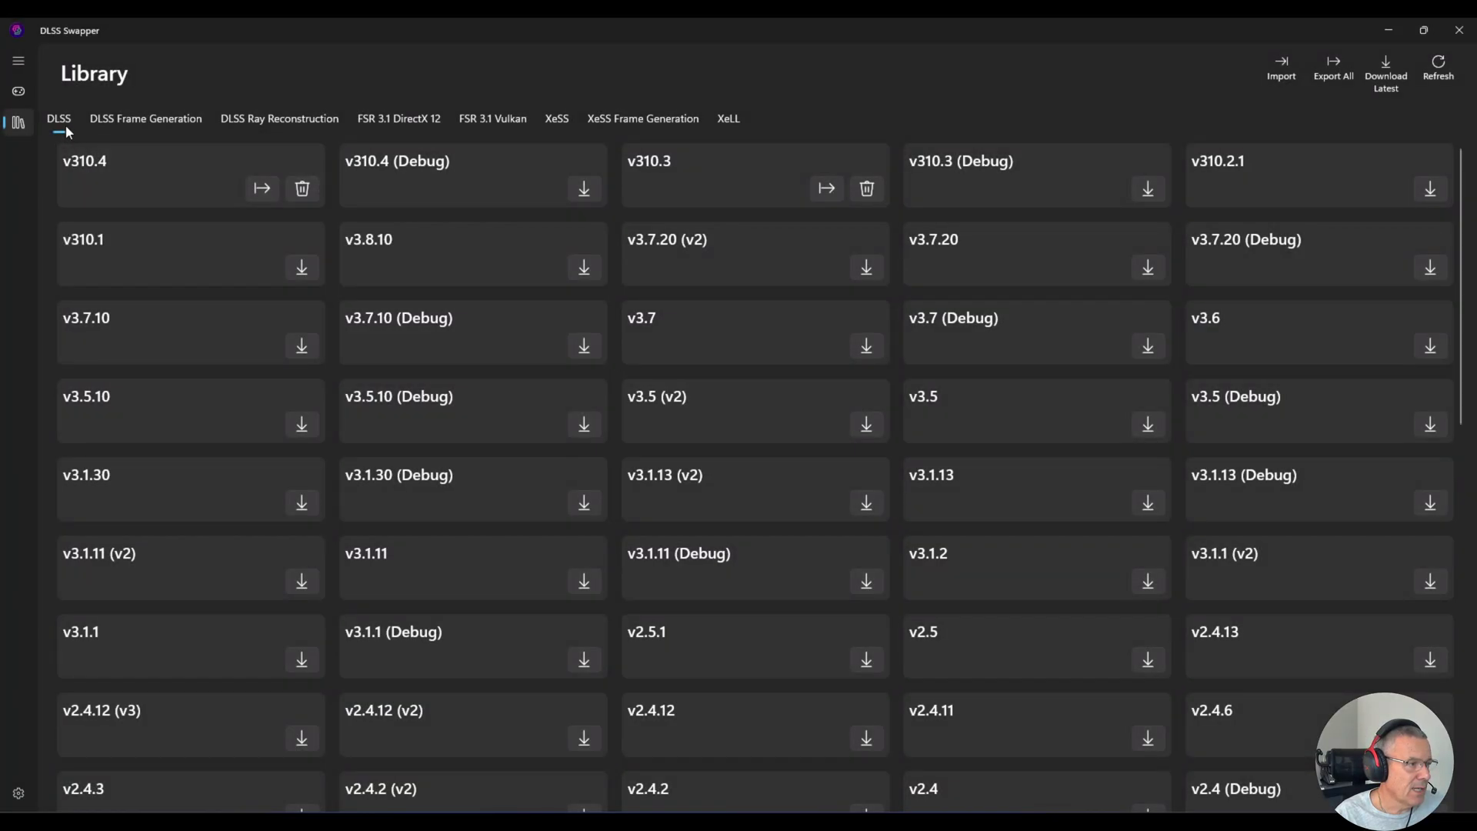
Review the available DLSS Frame Generation and DLSS library versions and return to the games overview
left_click(117, 122)
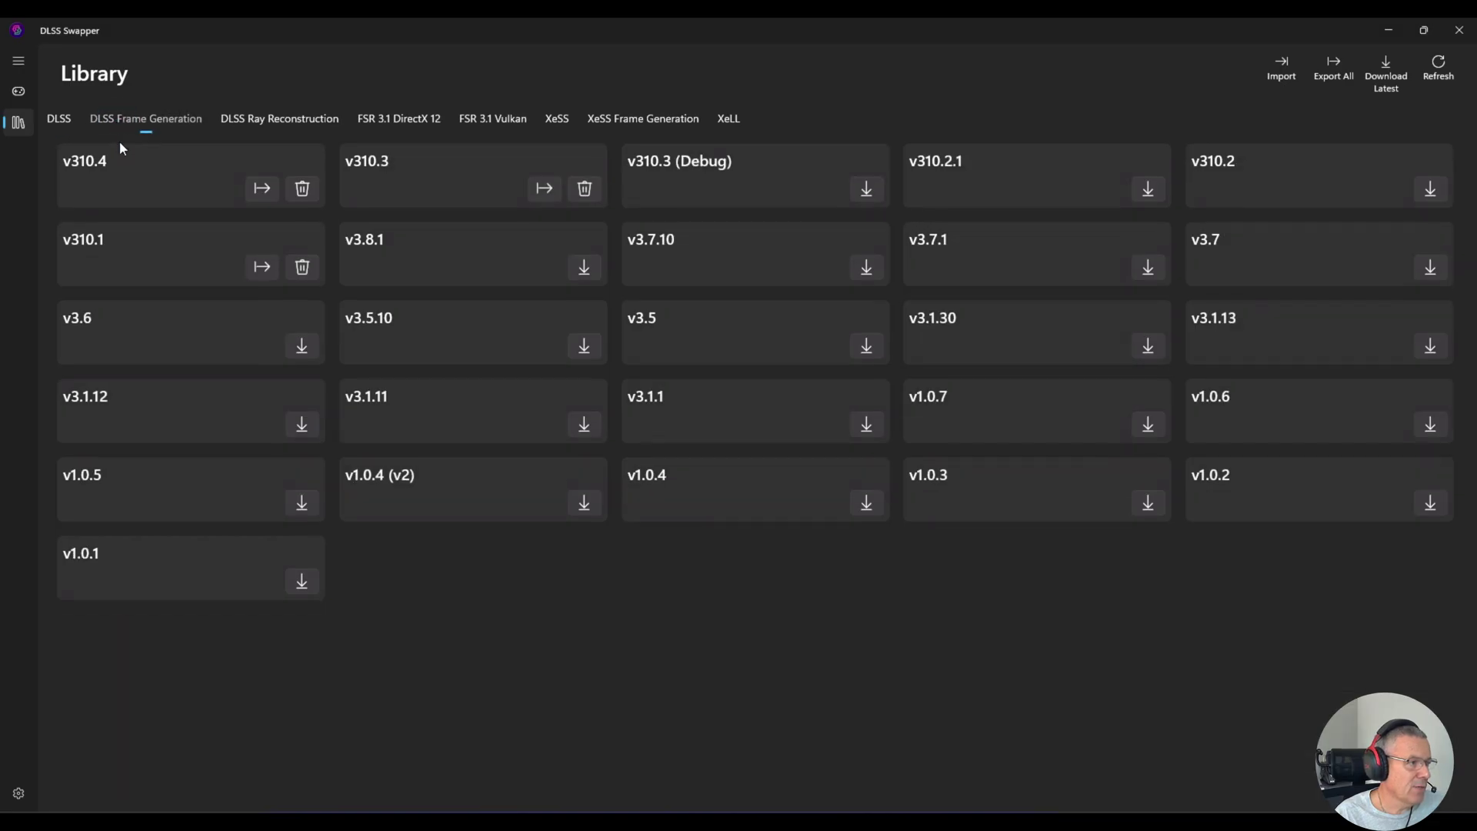
left_click(64, 123)
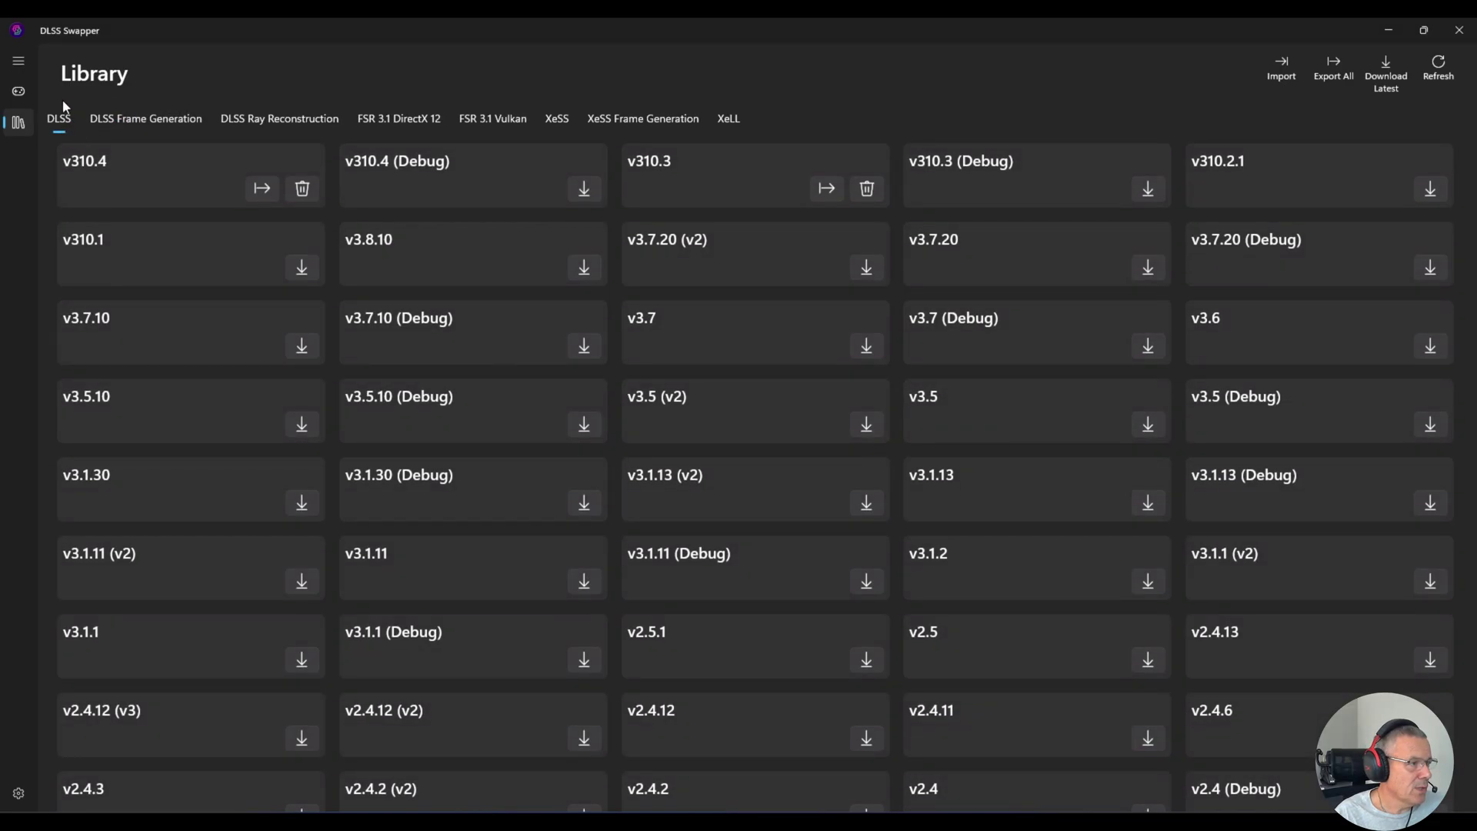
left_click(18, 92)
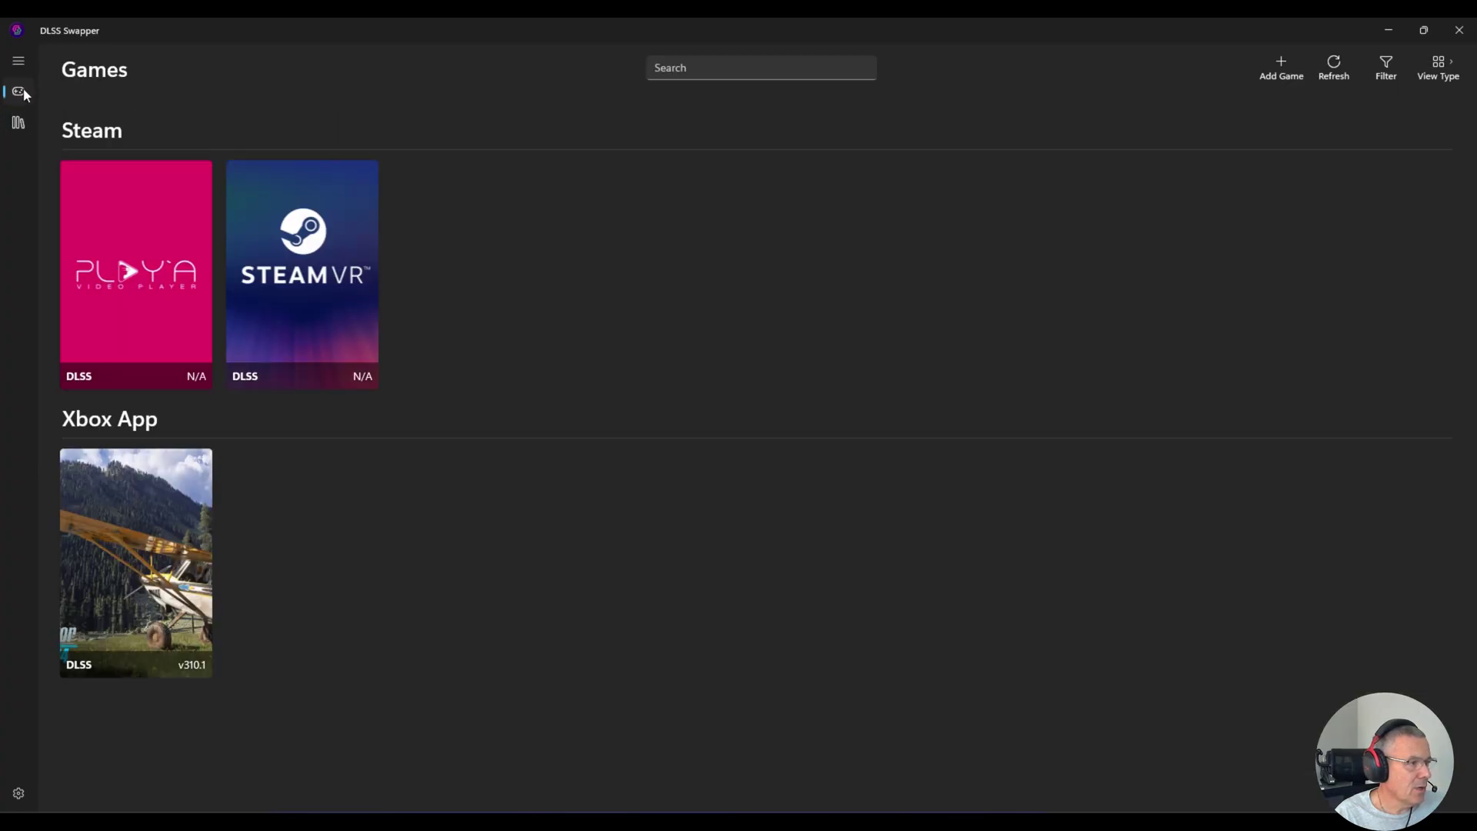
Swap both the DLSS and DLSS Frame Generation DLLs of Microsoft Flight Simulator 2024 to v310.4
left_click(136, 589)
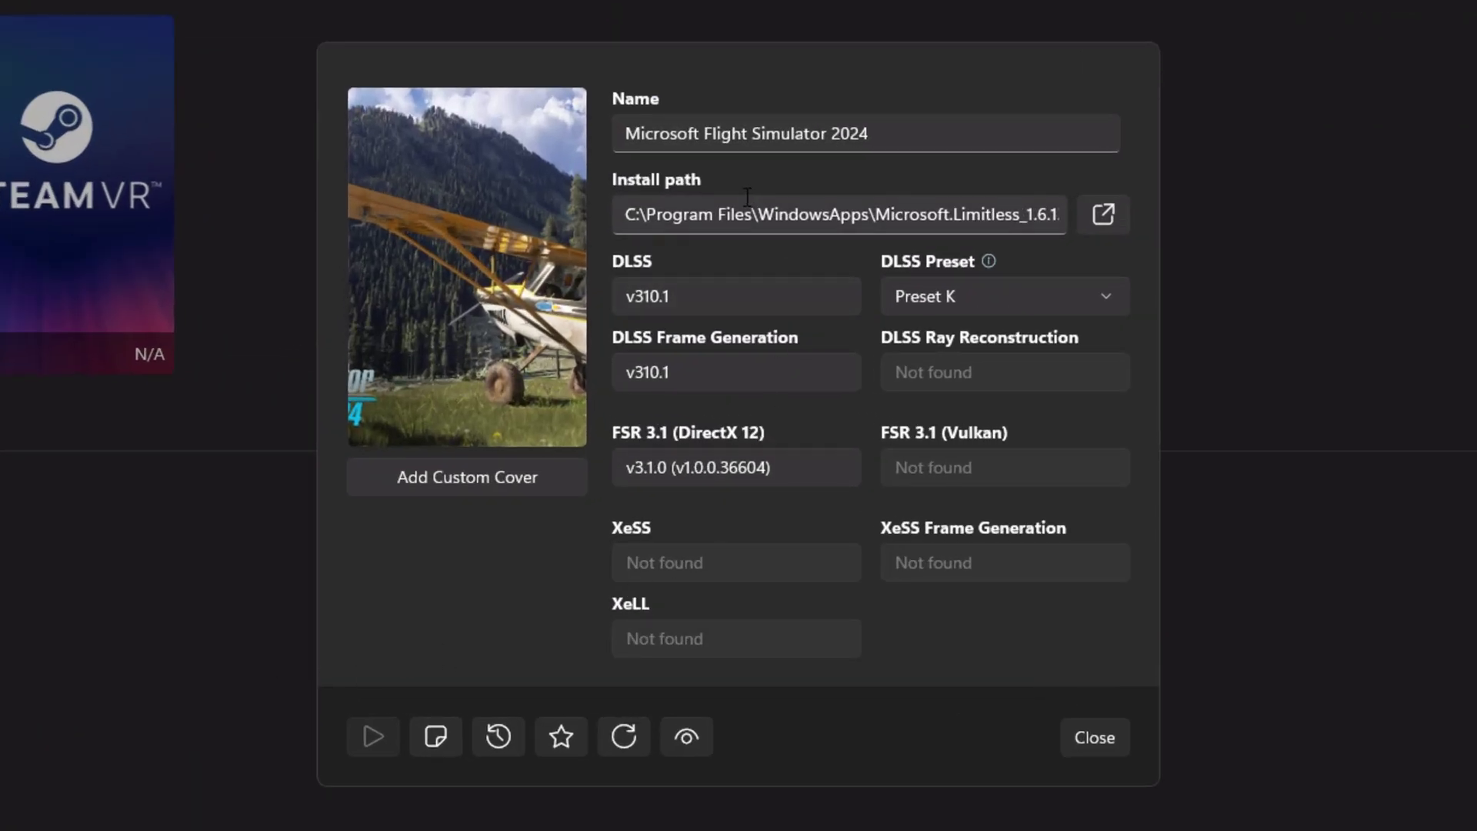
left_click(684, 296)
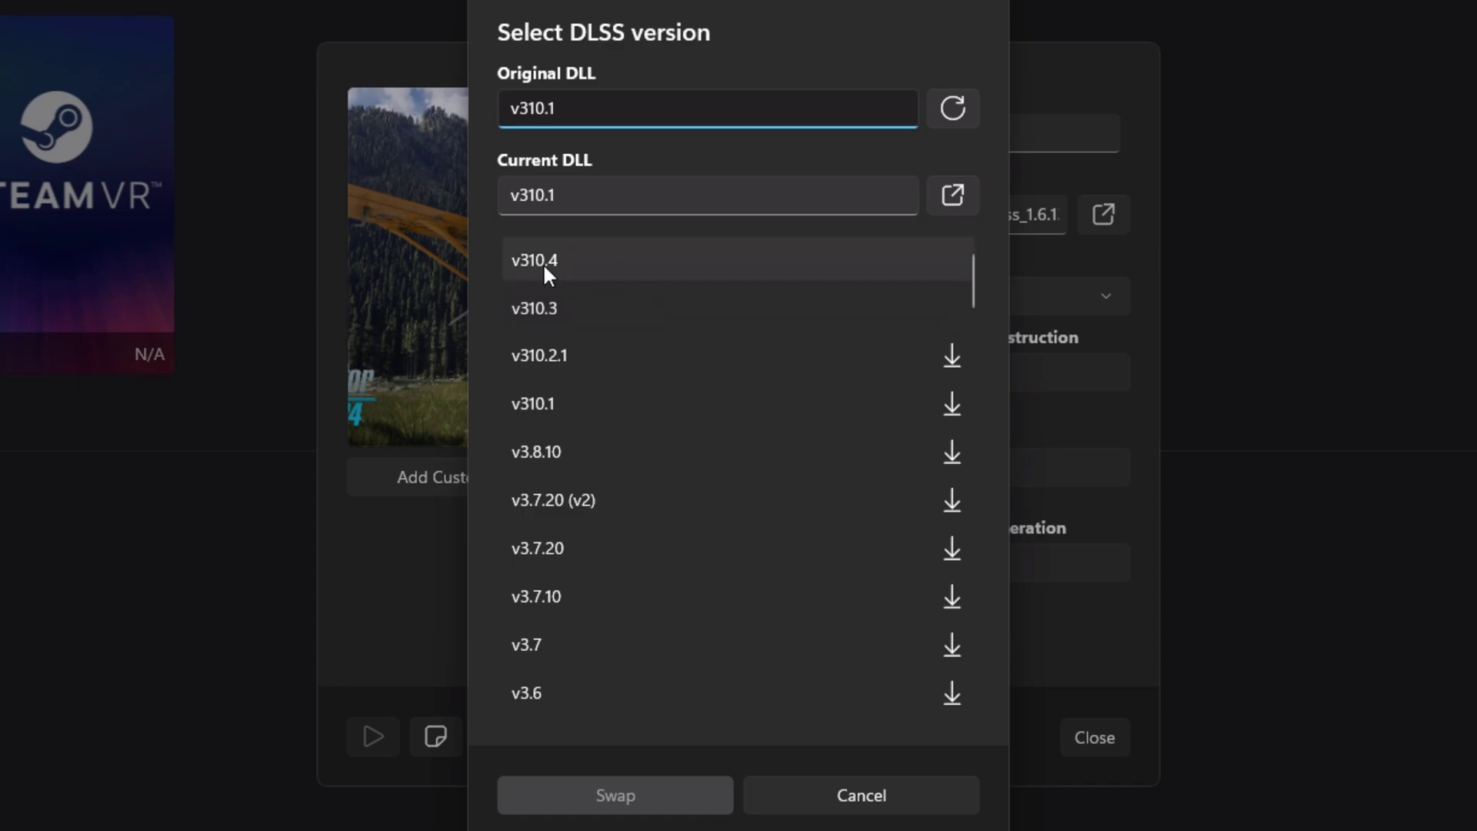
left_click(568, 258)
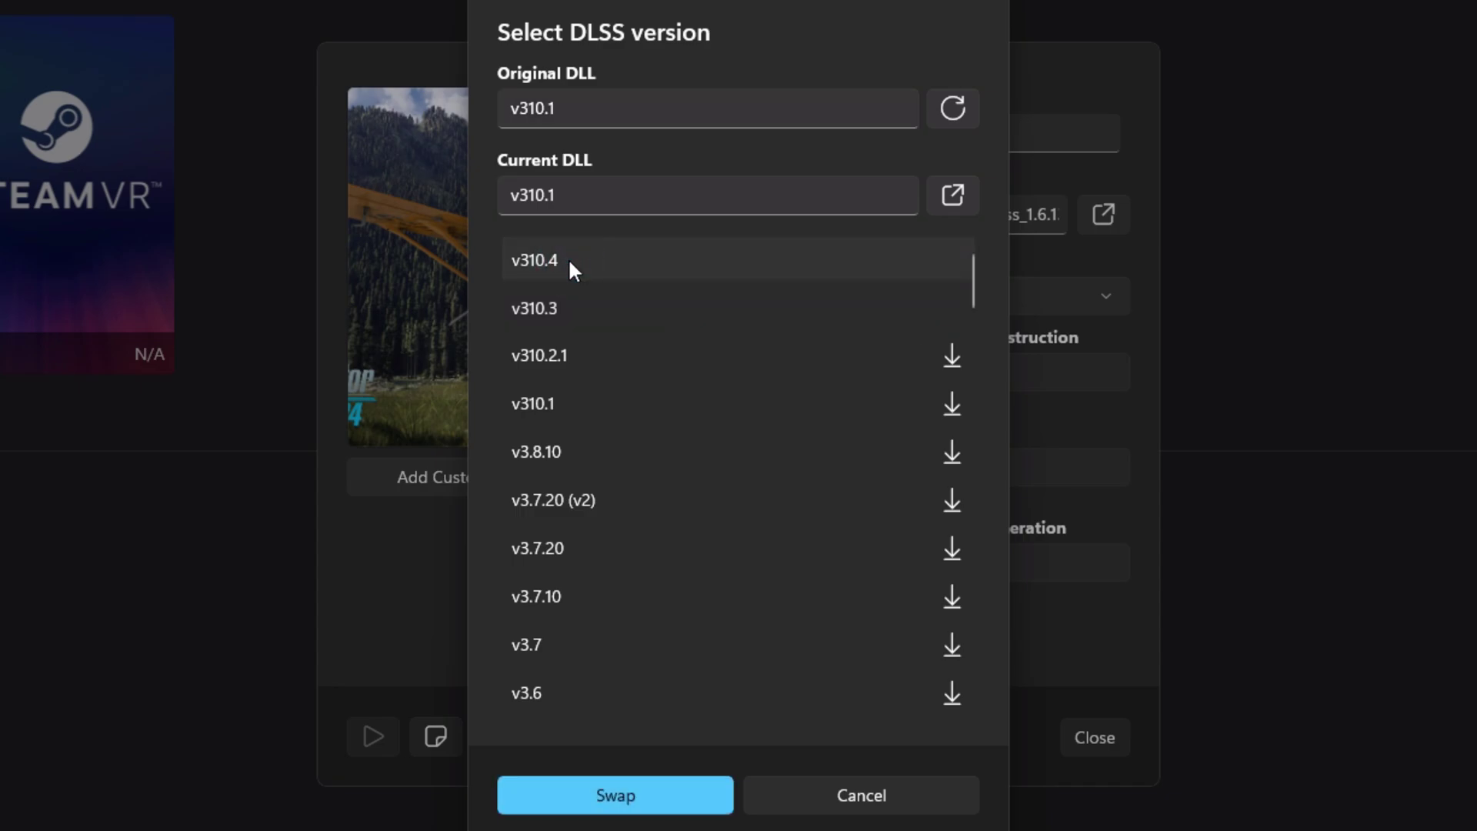
left_click(610, 796)
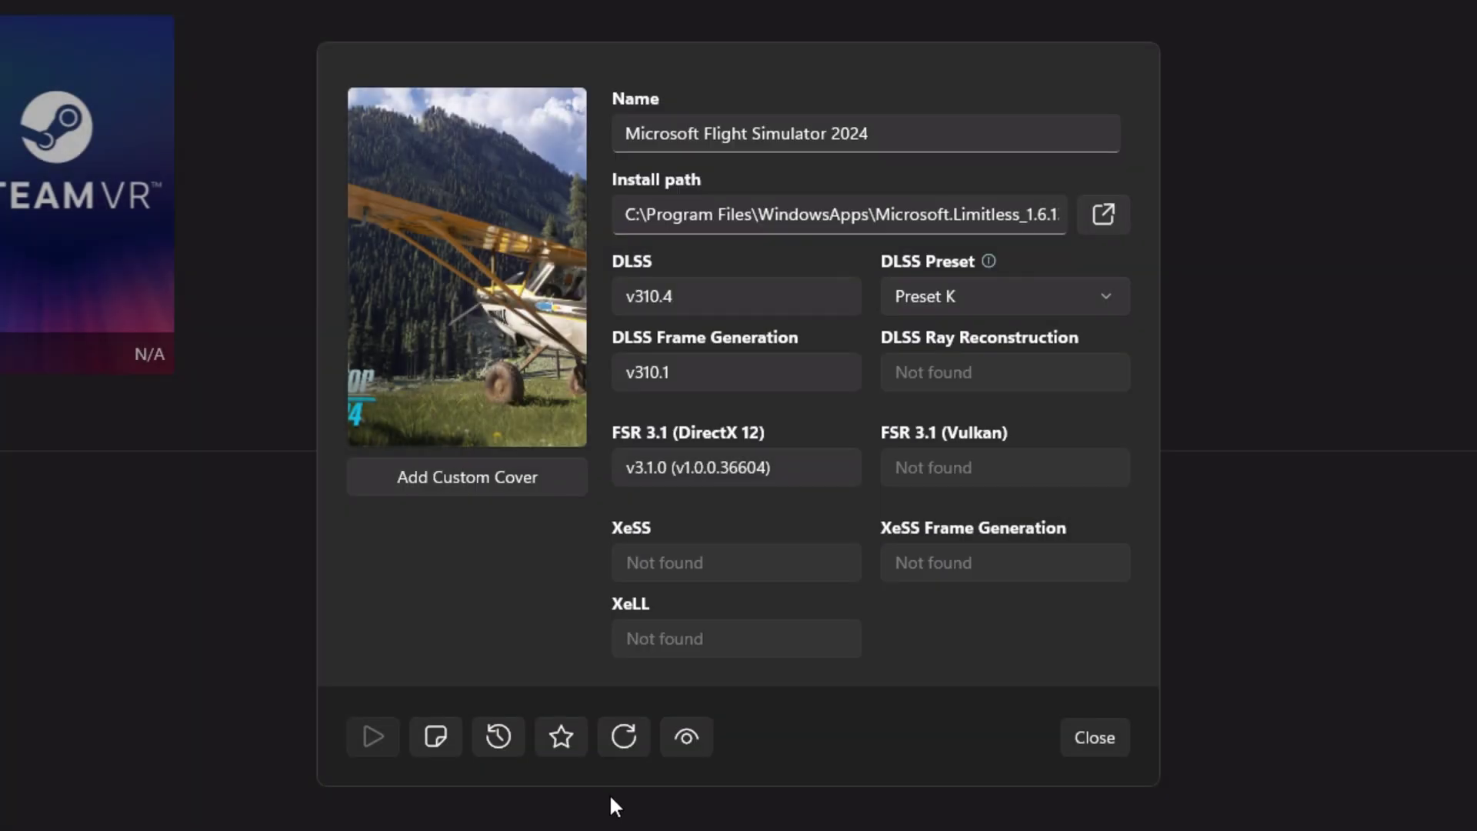
left_click(703, 375)
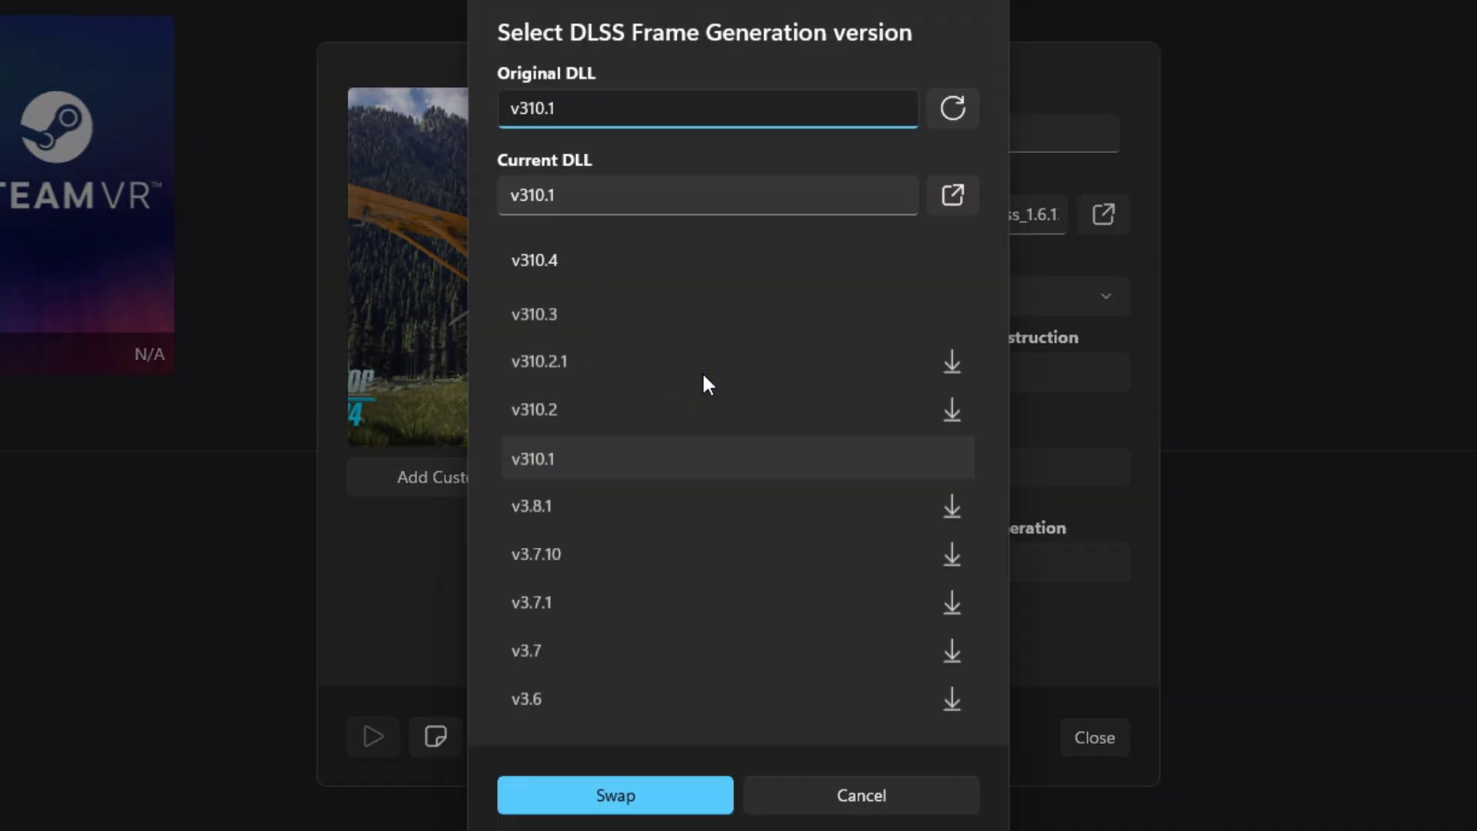
left_click(562, 260)
left_click(653, 803)
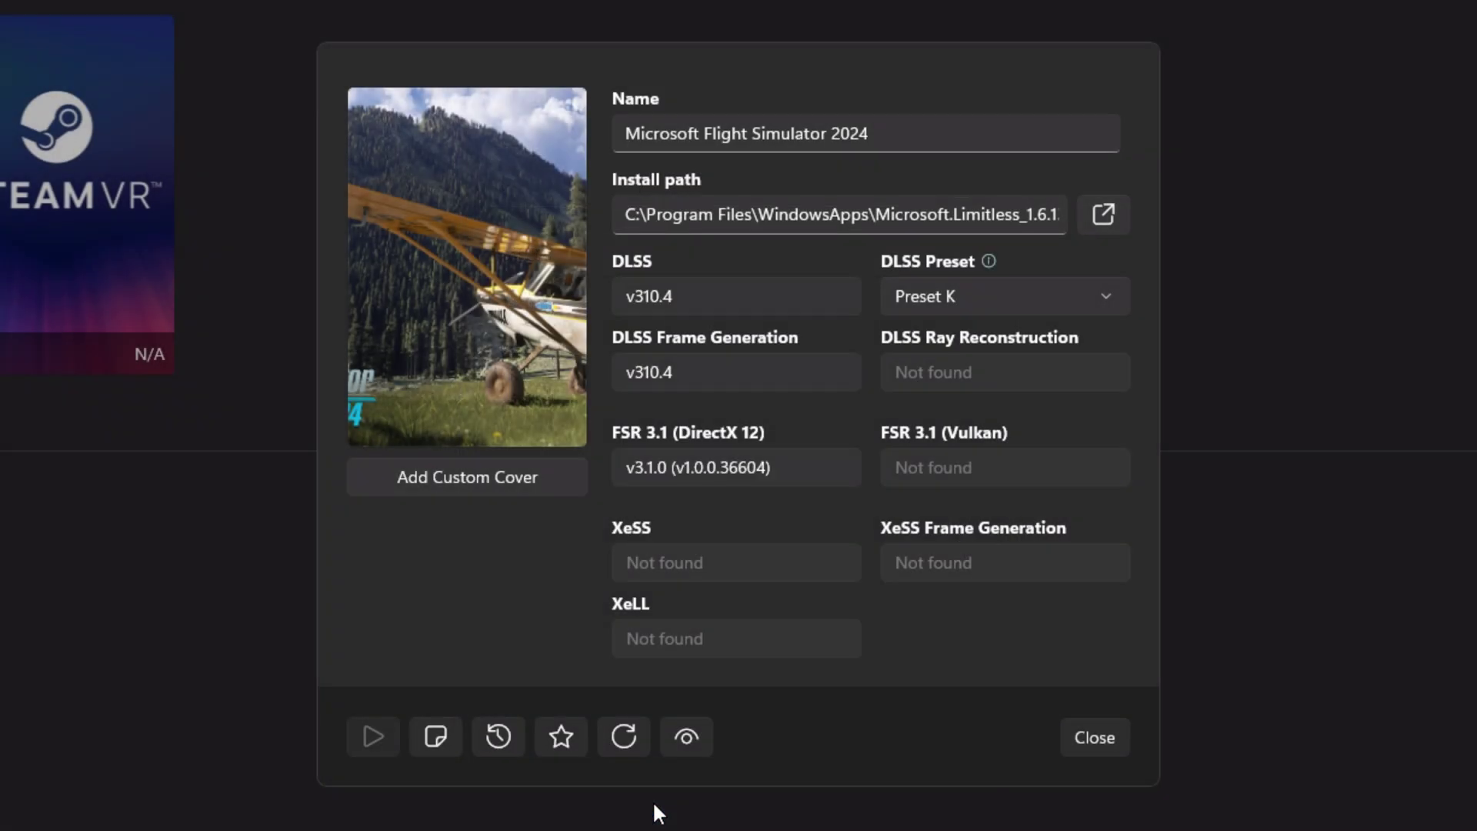
Swap the game's FSR 3.1 (DirectX 12) DLL to v3.1.4 (v1.0.1.41314), choose DLSS Preset K and close the game's details
left_click(706, 469)
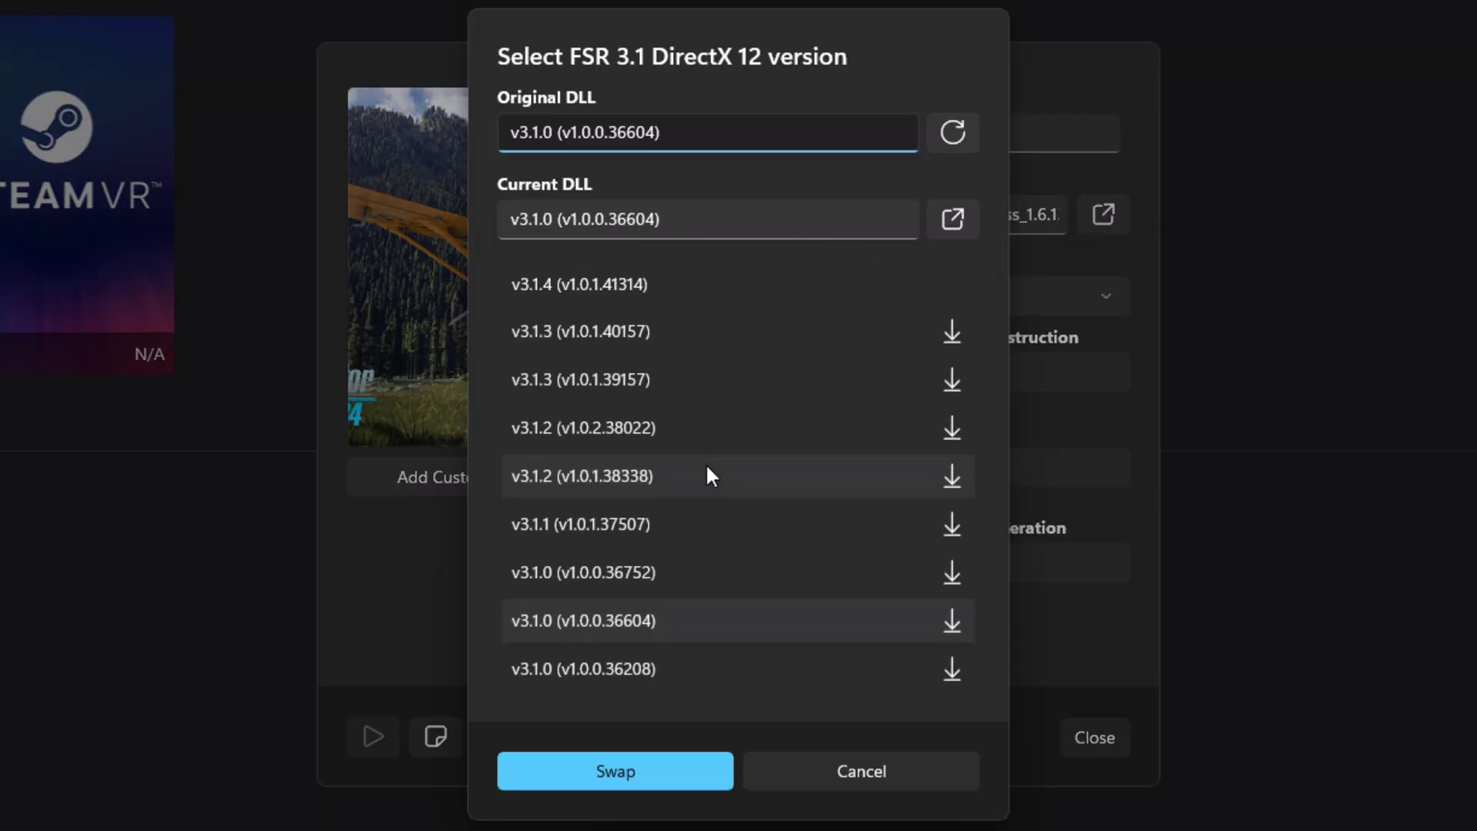
left_click(633, 282)
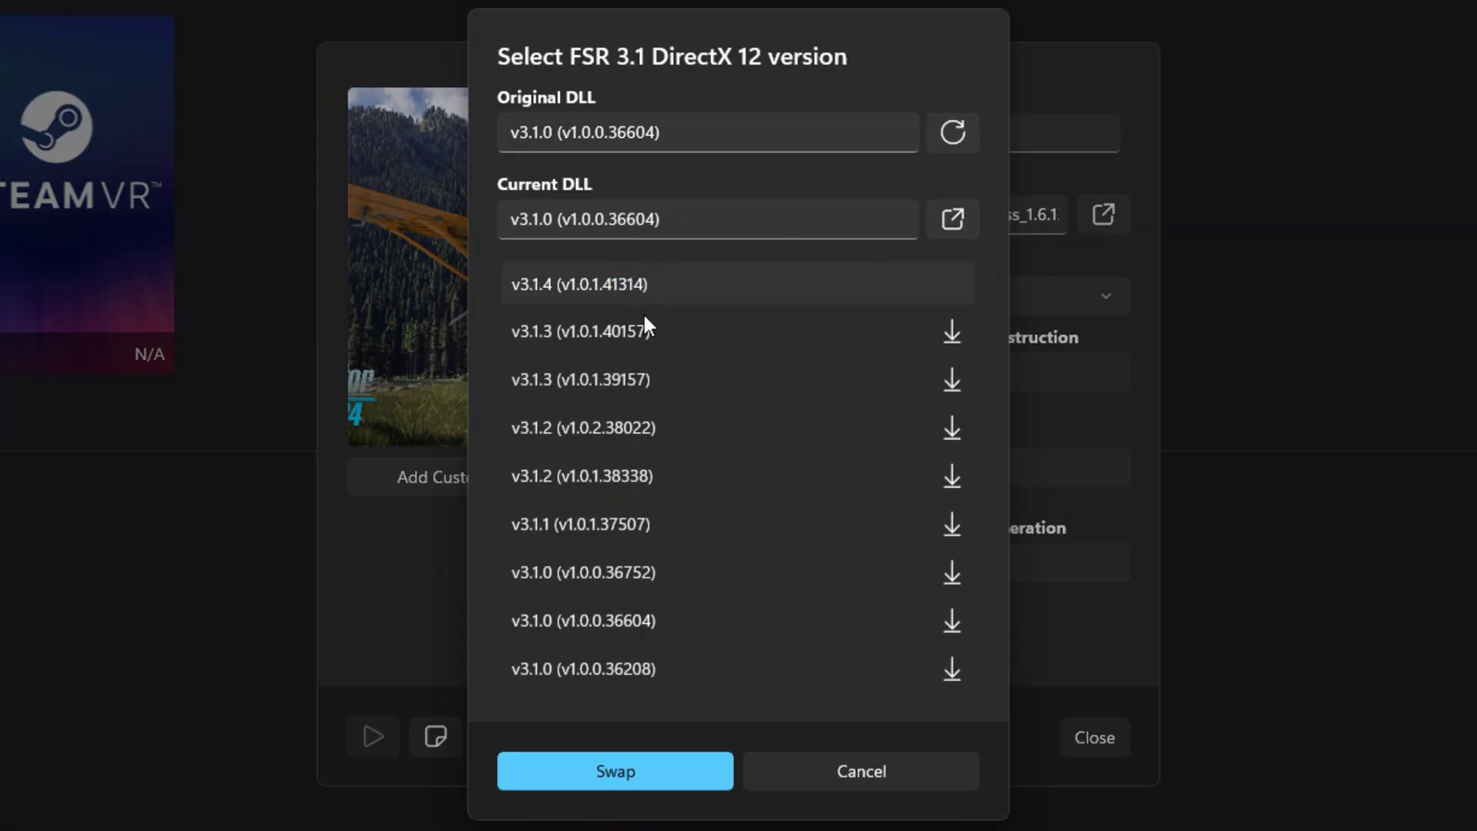
left_click(631, 772)
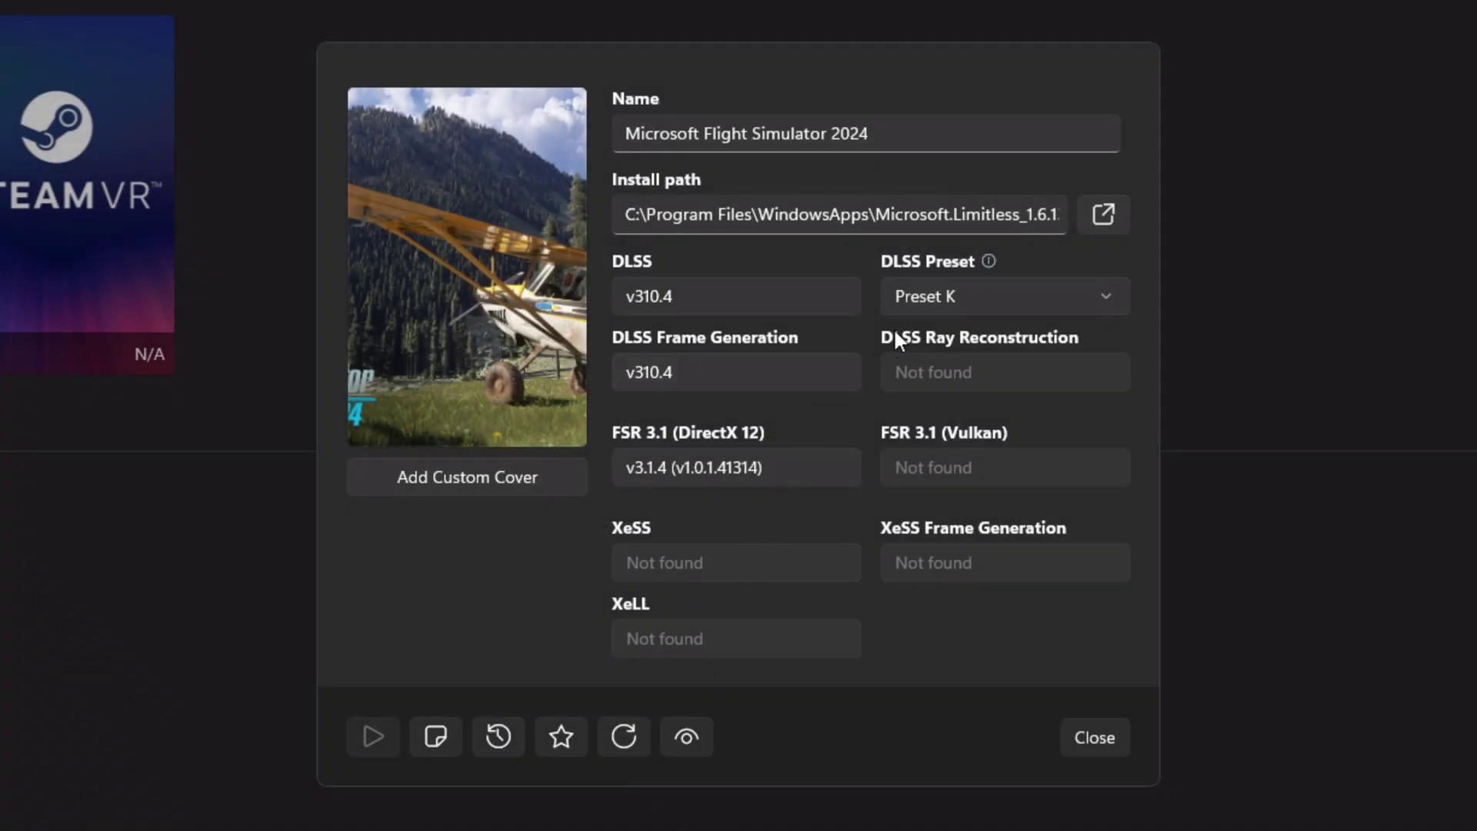
left_click(954, 300)
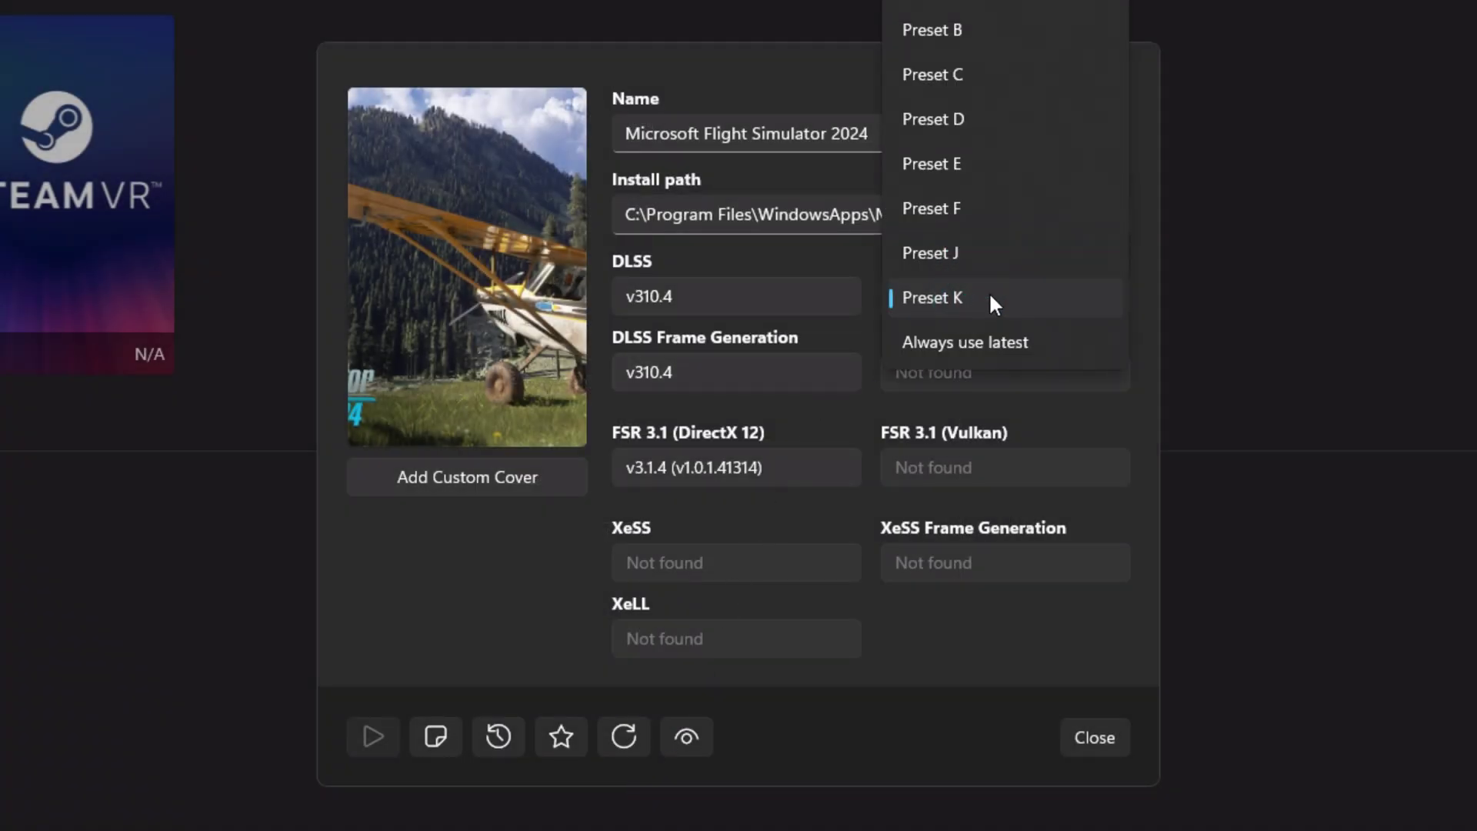
left_click(945, 297)
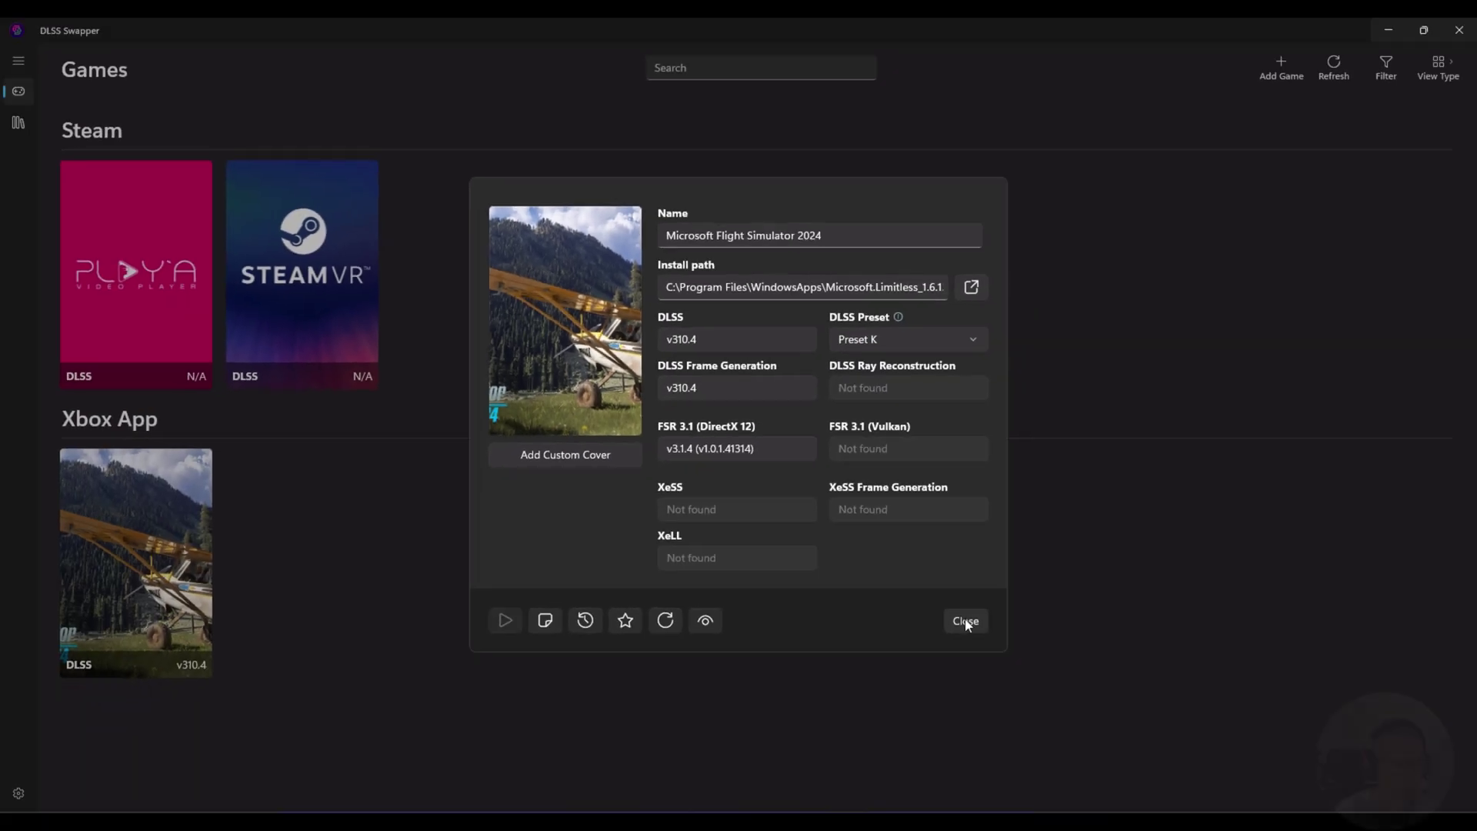
left_click(1094, 737)
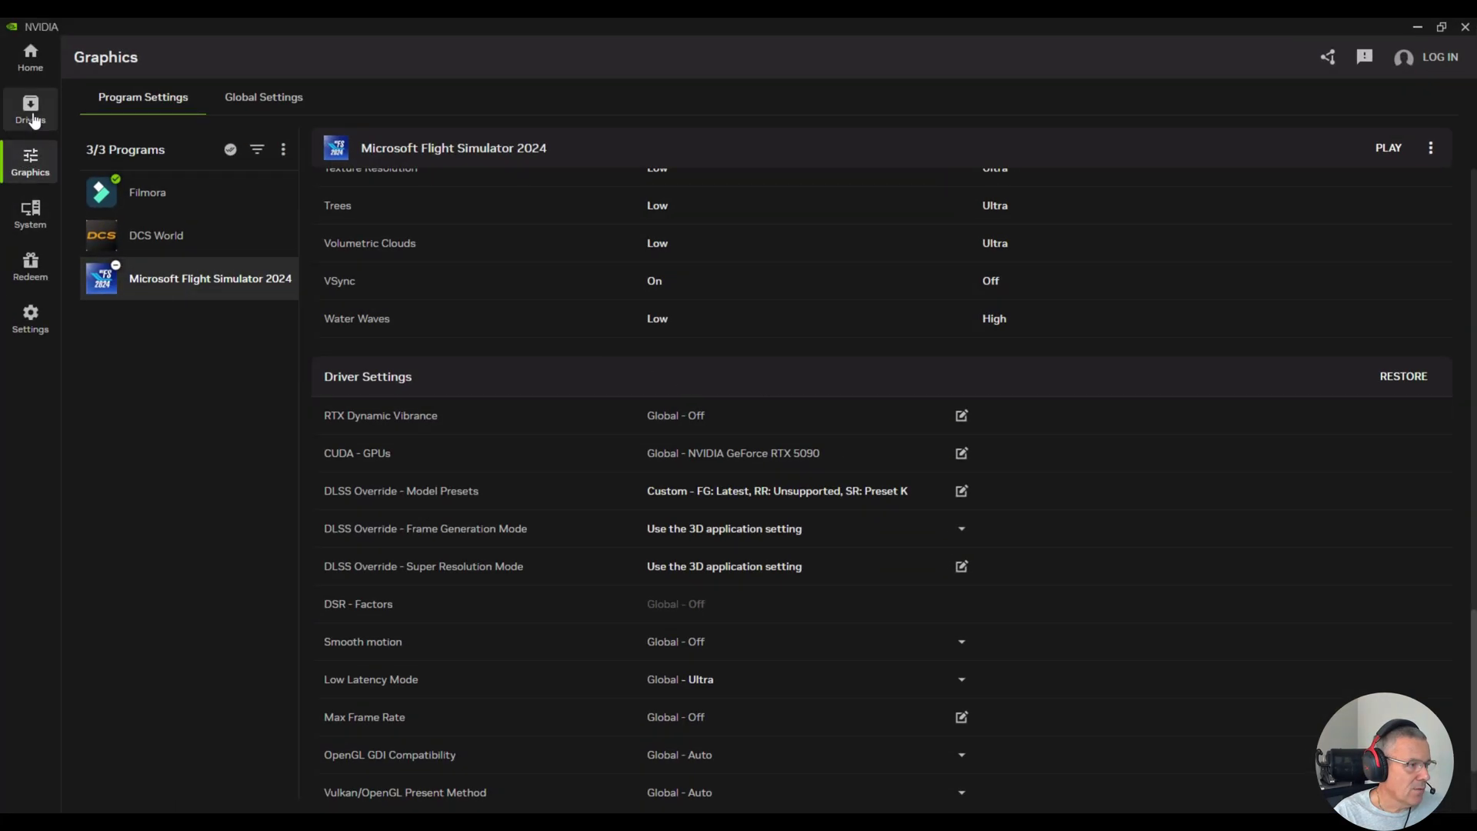
In the NVIDIA app, examine Microsoft Flight Simulator 2024's program settings and its DLSS Override model presets without changing them
left_click(155, 281)
scroll(680, 408, "up", 8)
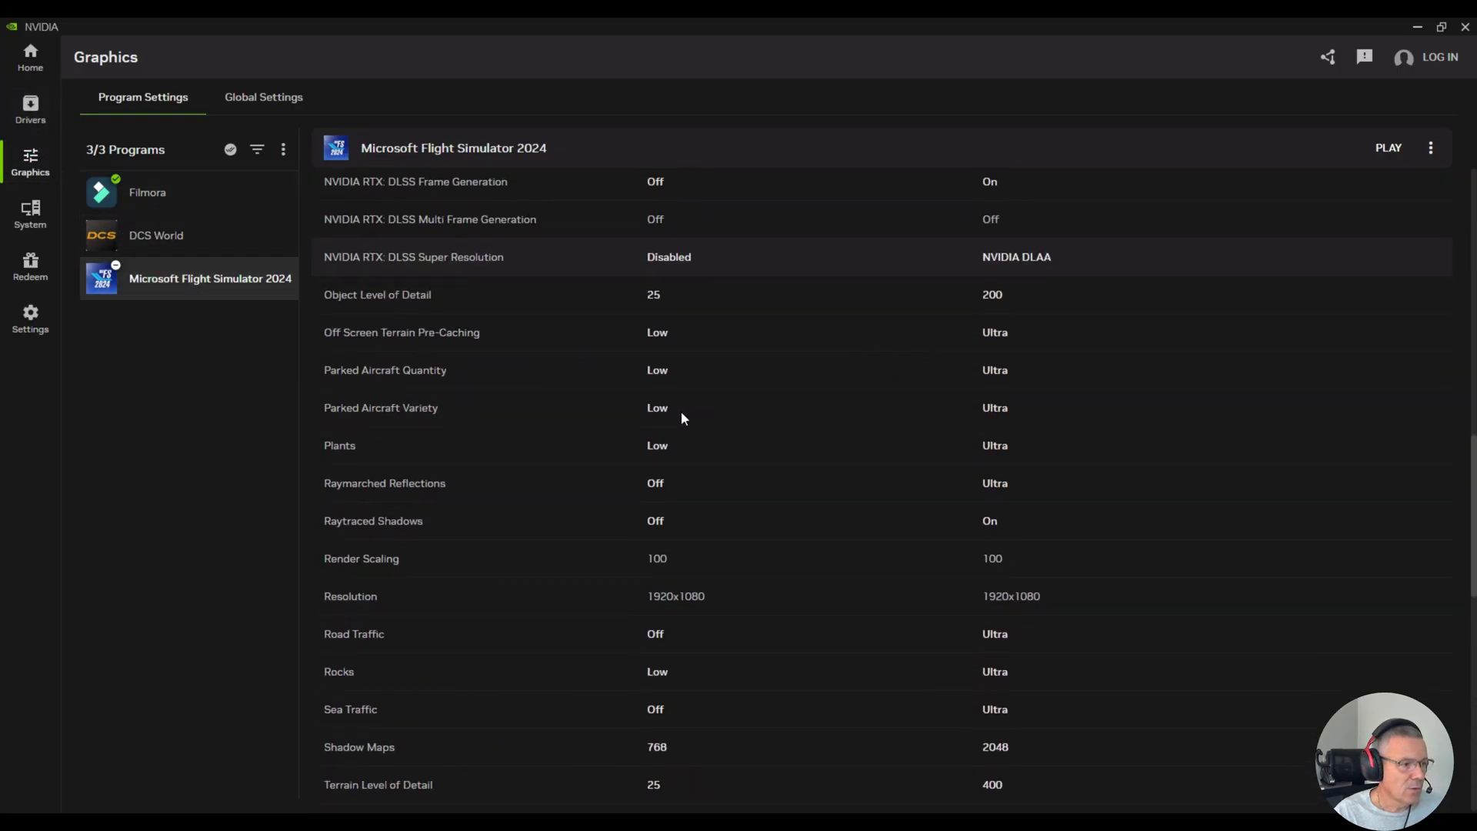
scroll(681, 410, "down", 10)
scroll(680, 417, "down", 3)
scroll(681, 418, "up", 2)
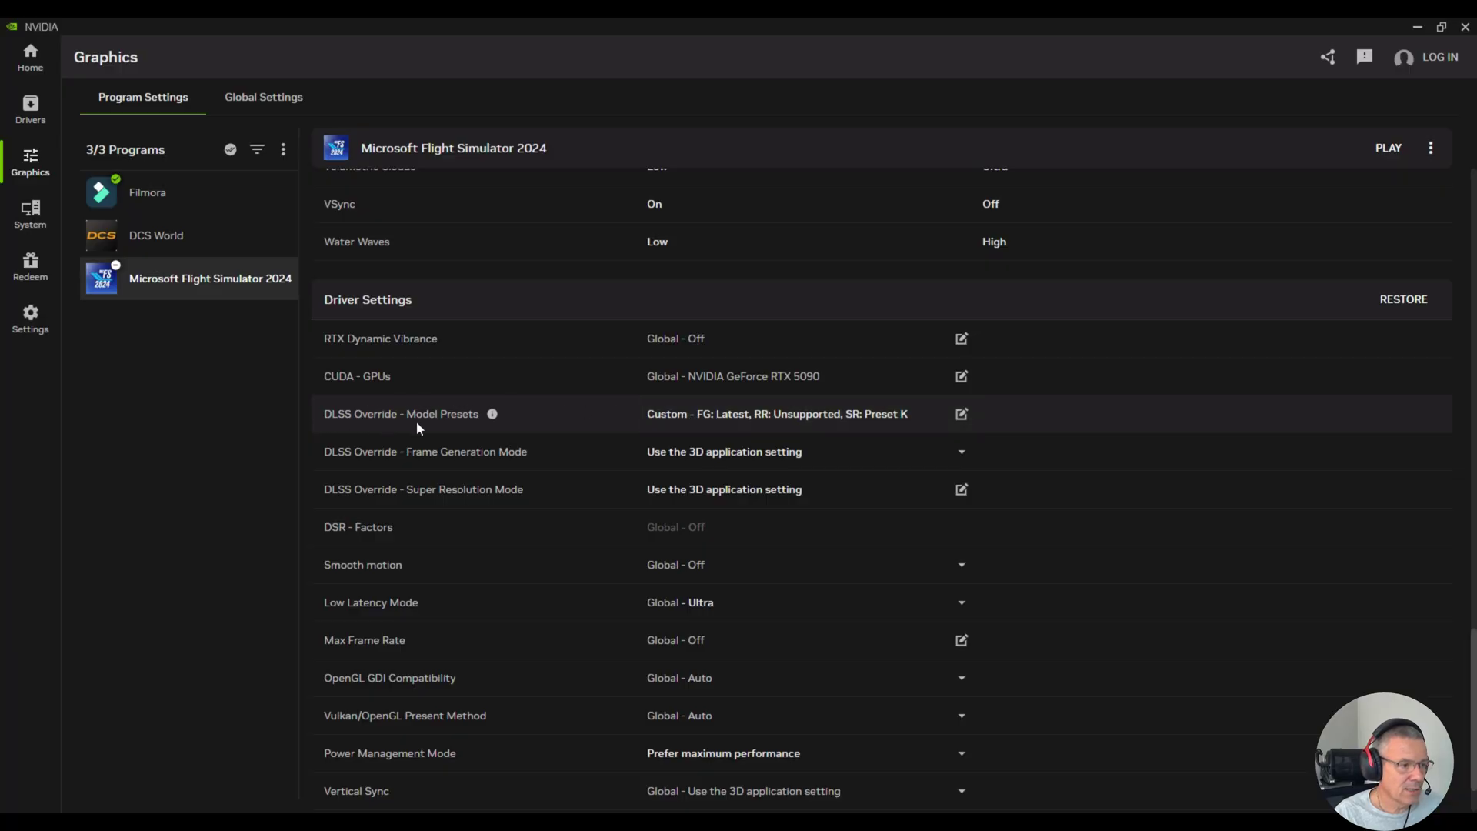
left_click(962, 415)
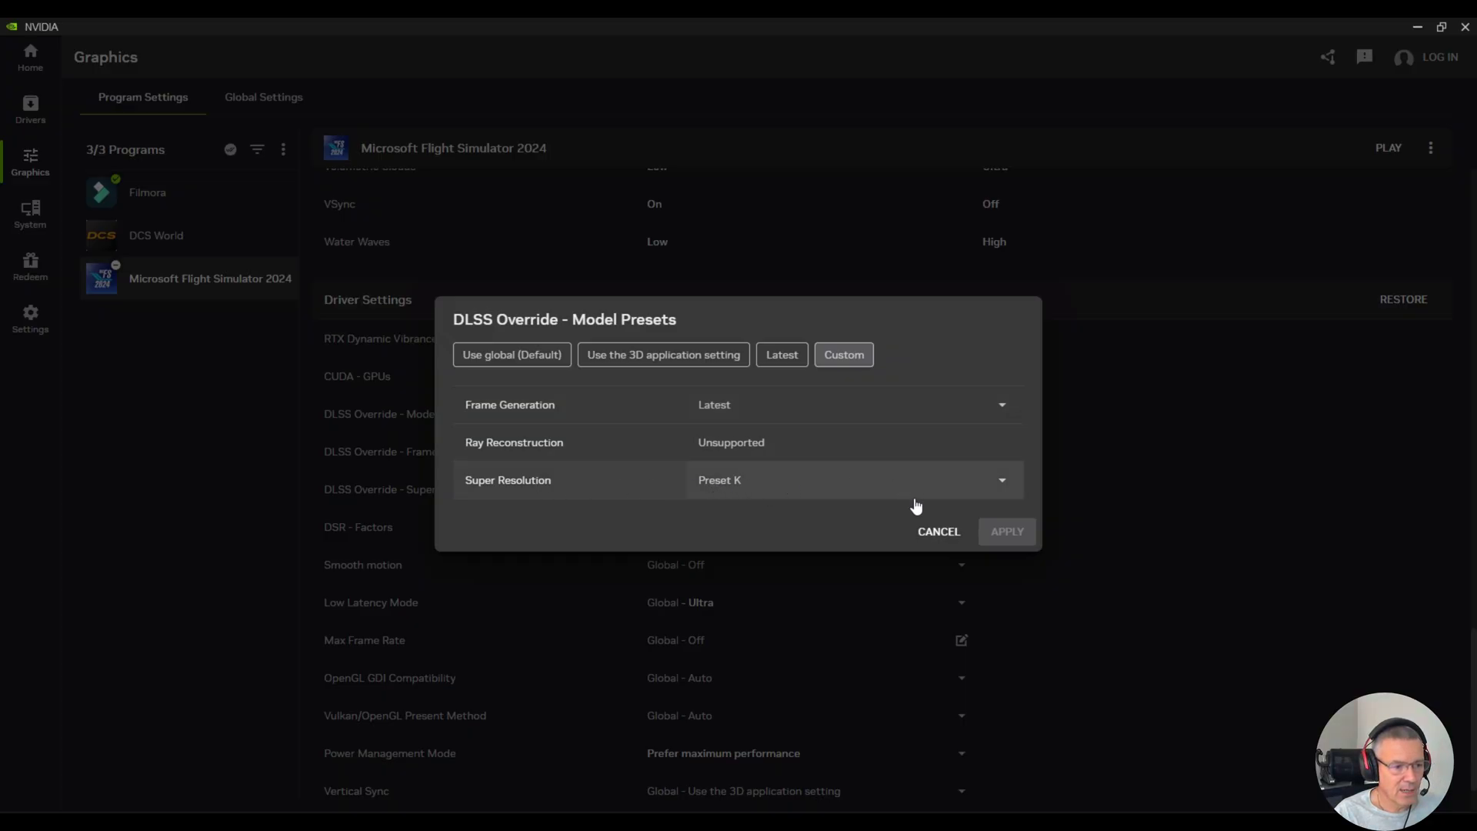
left_click(937, 529)
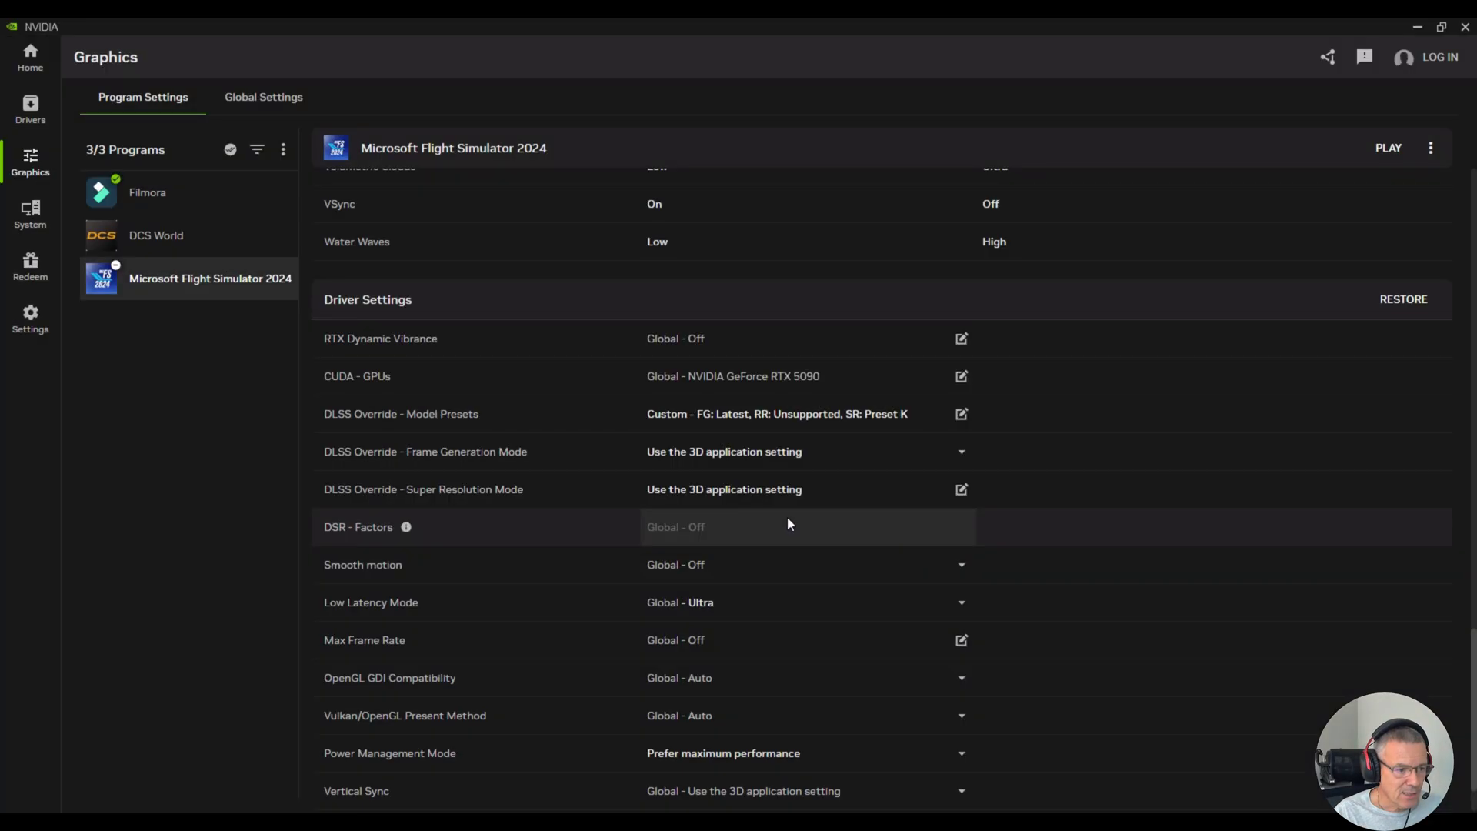
Set the simulator's Power Management Mode to Prefer maximum performance and minimise the NVIDIA app
scroll(789, 526, "down", 2)
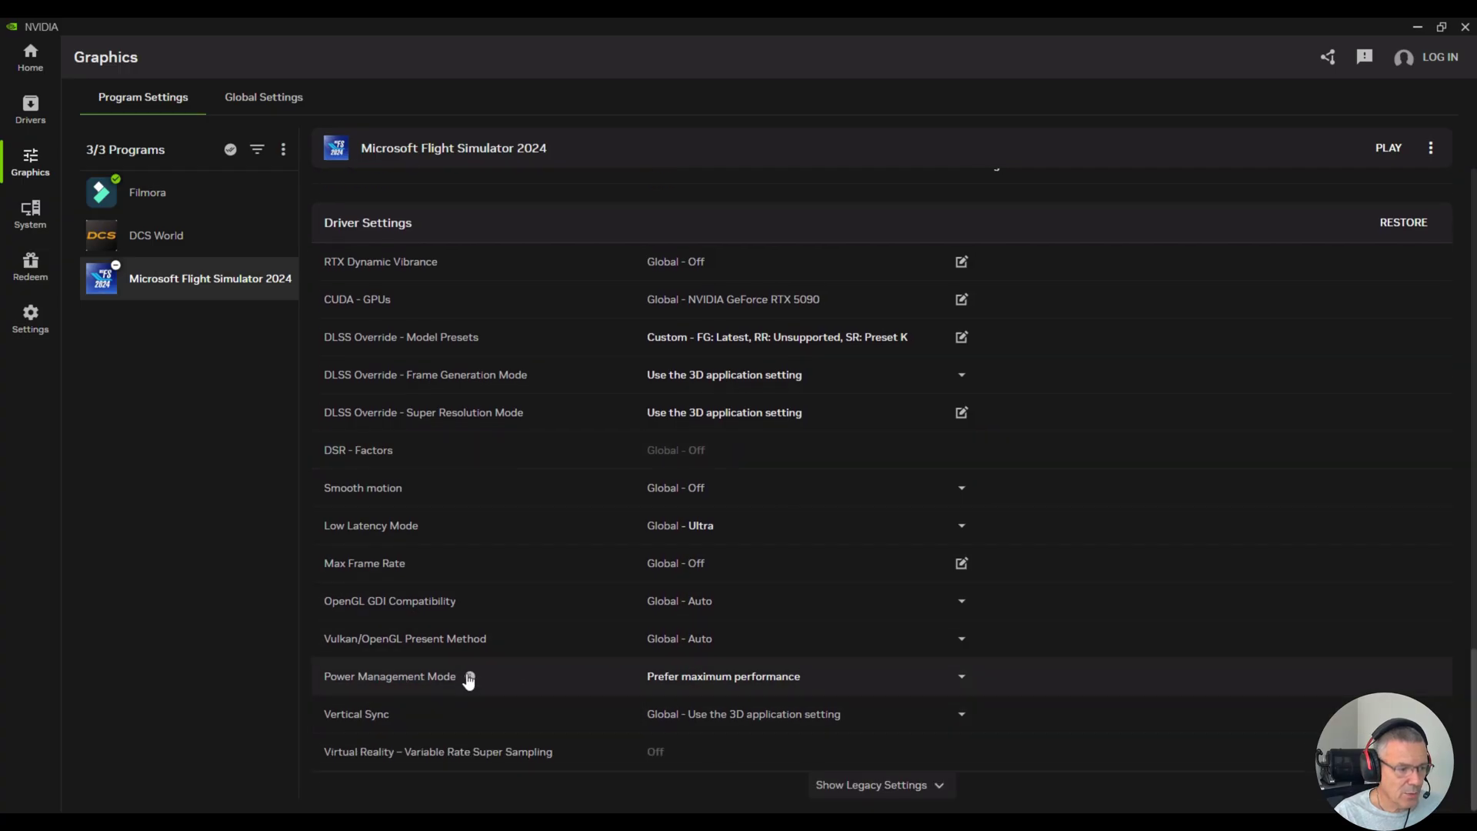
left_click(951, 675)
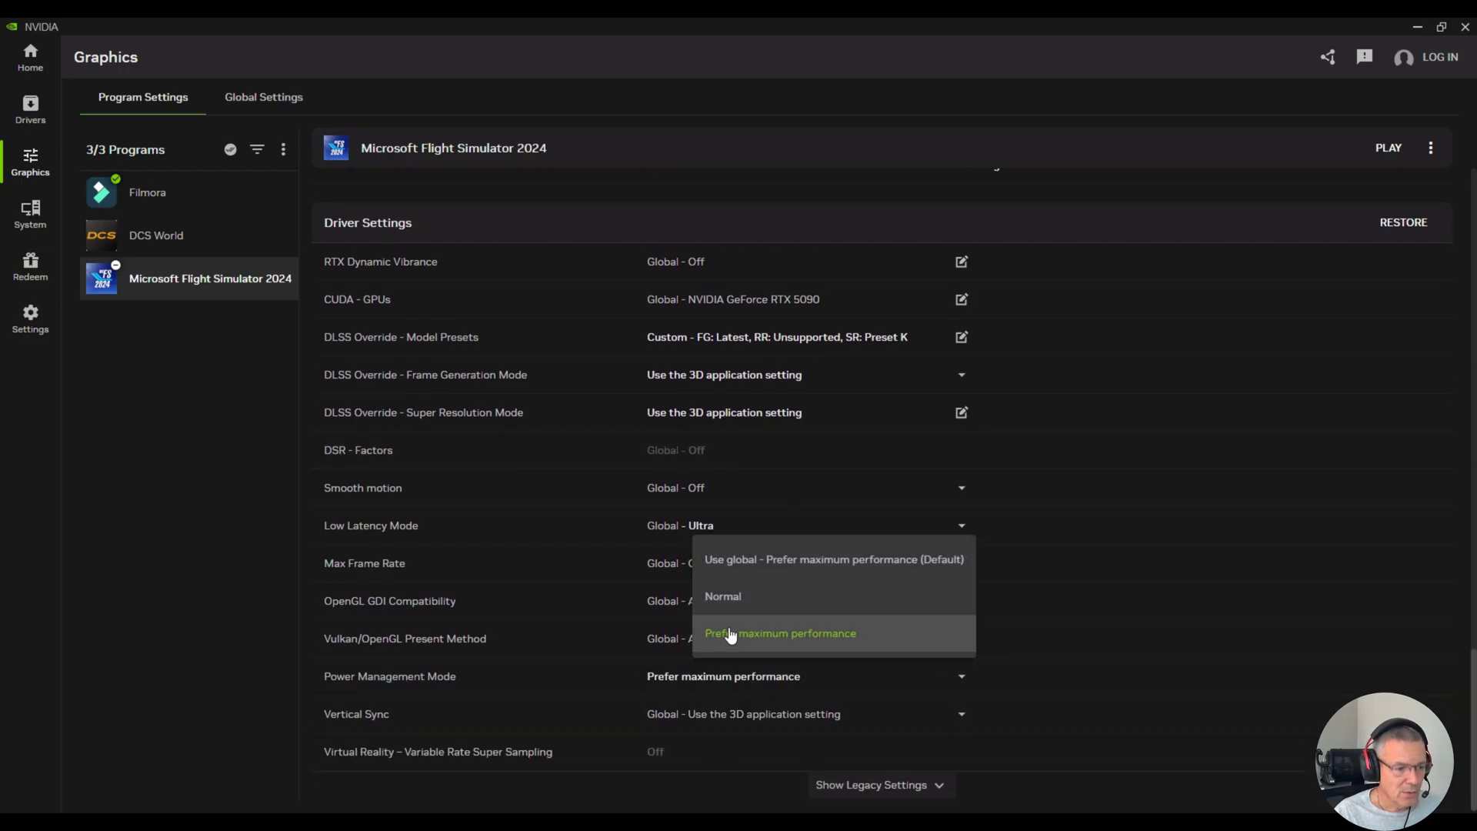
left_click(754, 638)
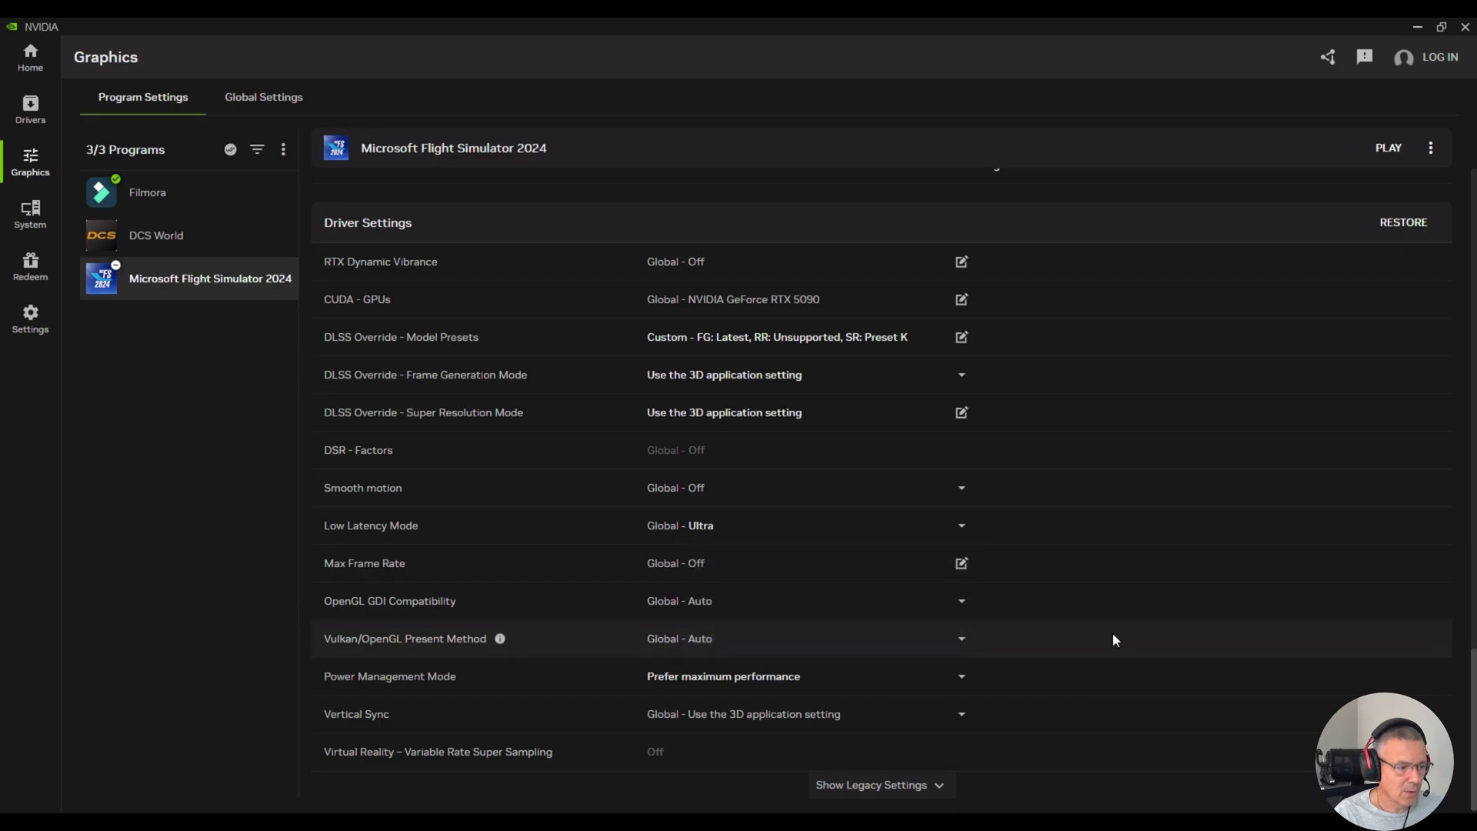
scroll(1111, 630, "up", 15)
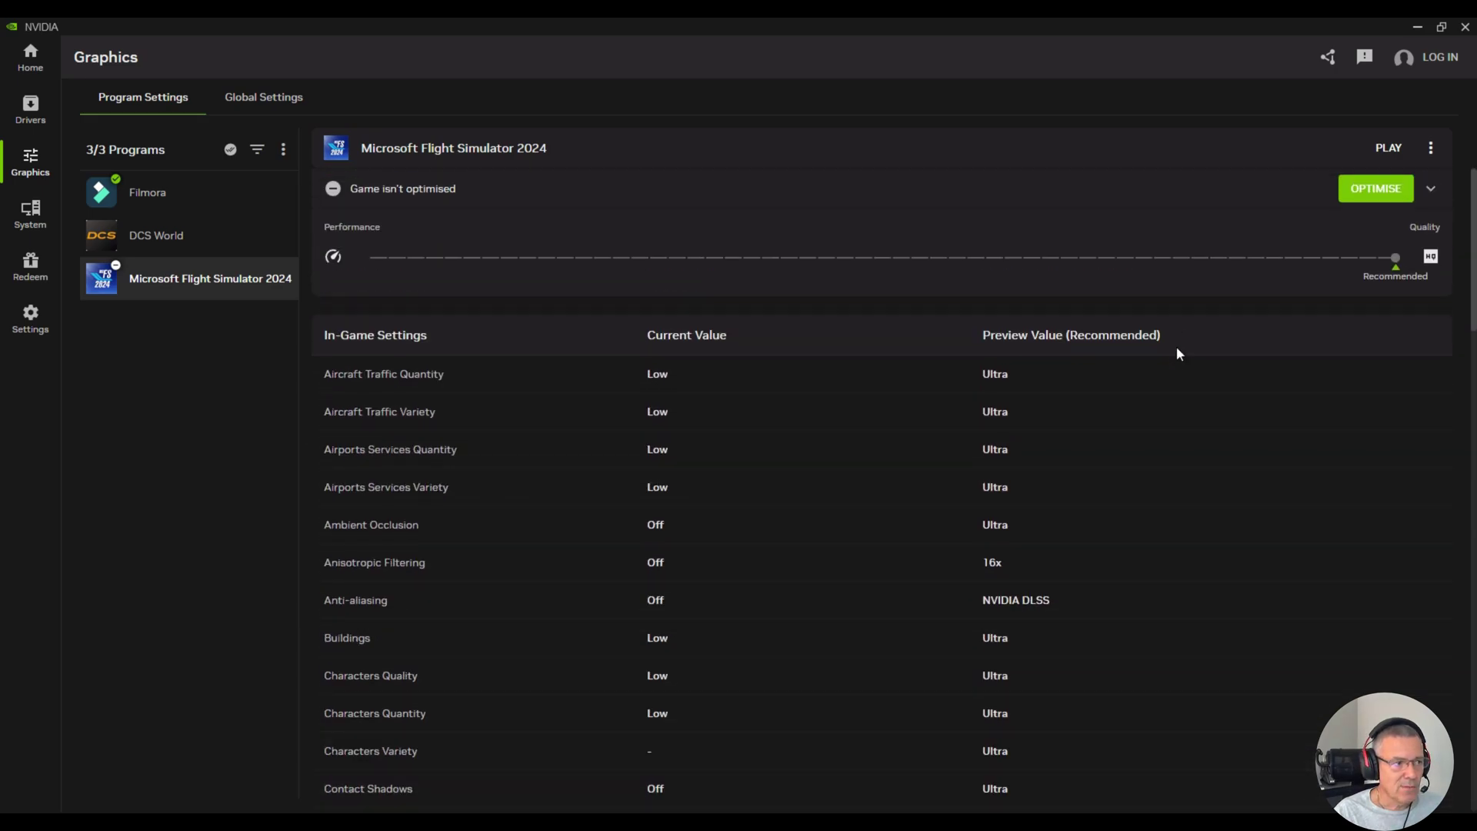
left_click(1418, 27)
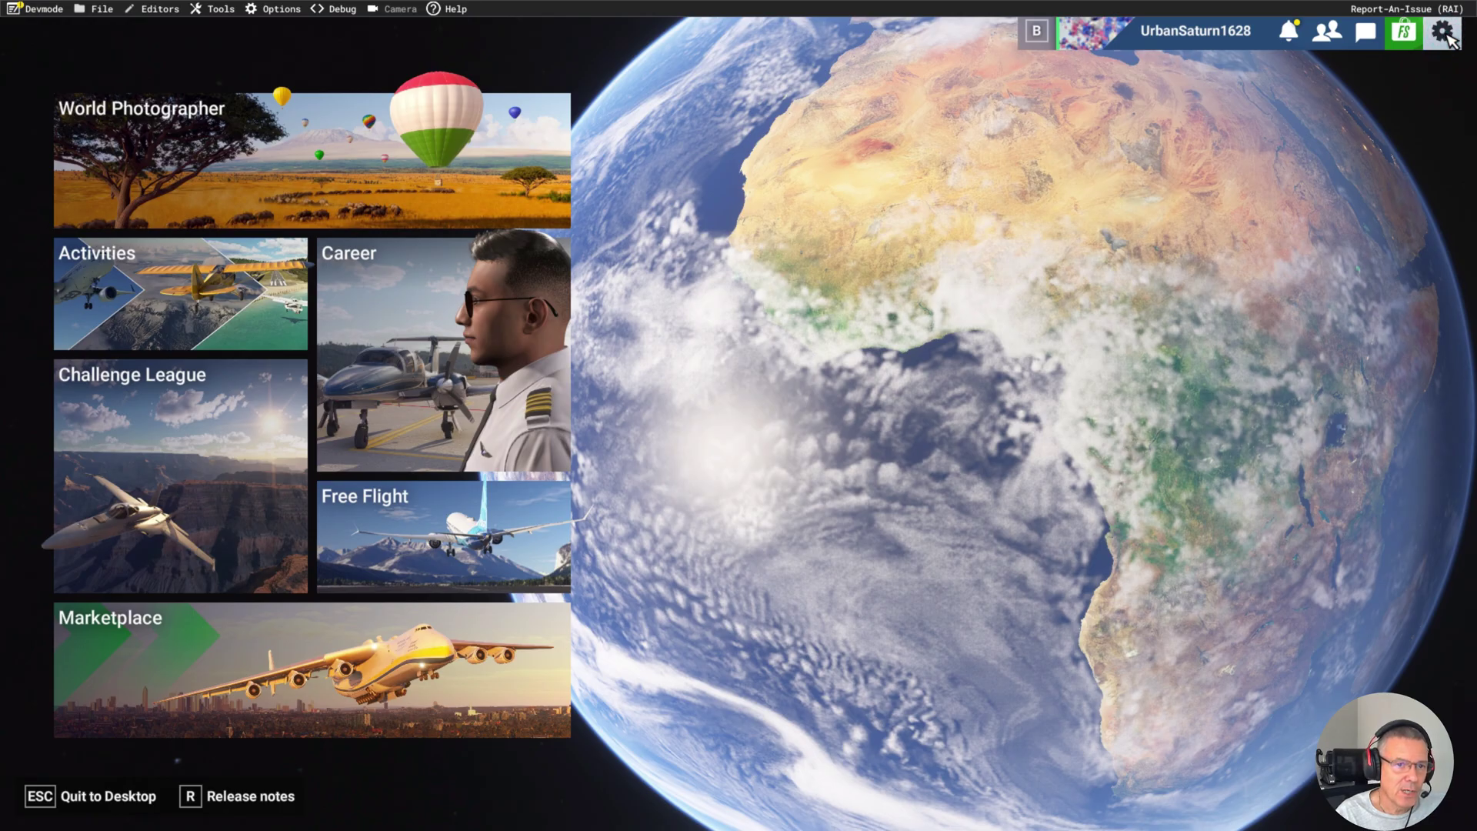
In Microsoft Flight Simulator 2024, open the settings, review the General graphics options and show the VR graphics options
left_click(1443, 33)
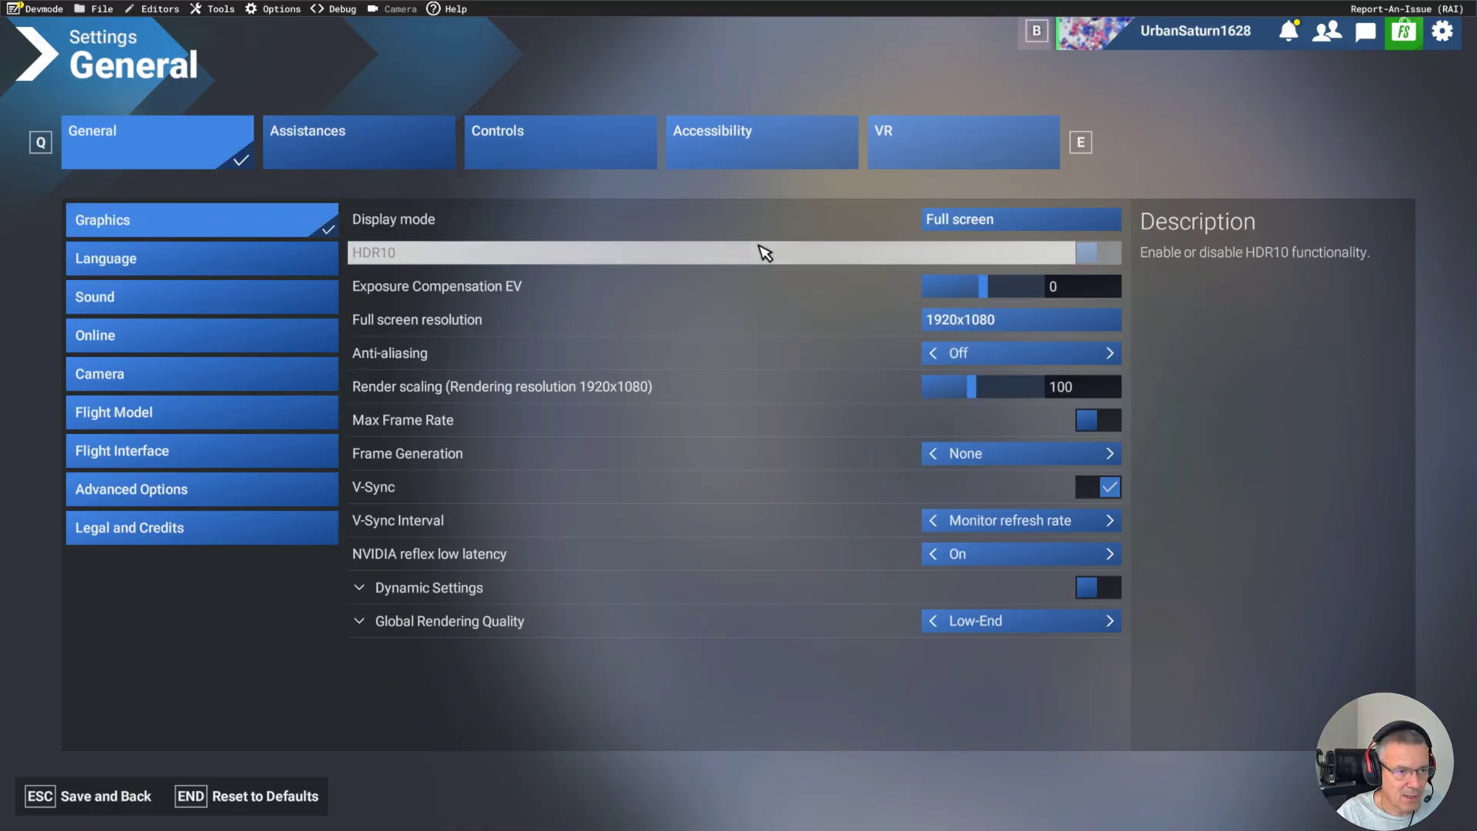
left_click(940, 144)
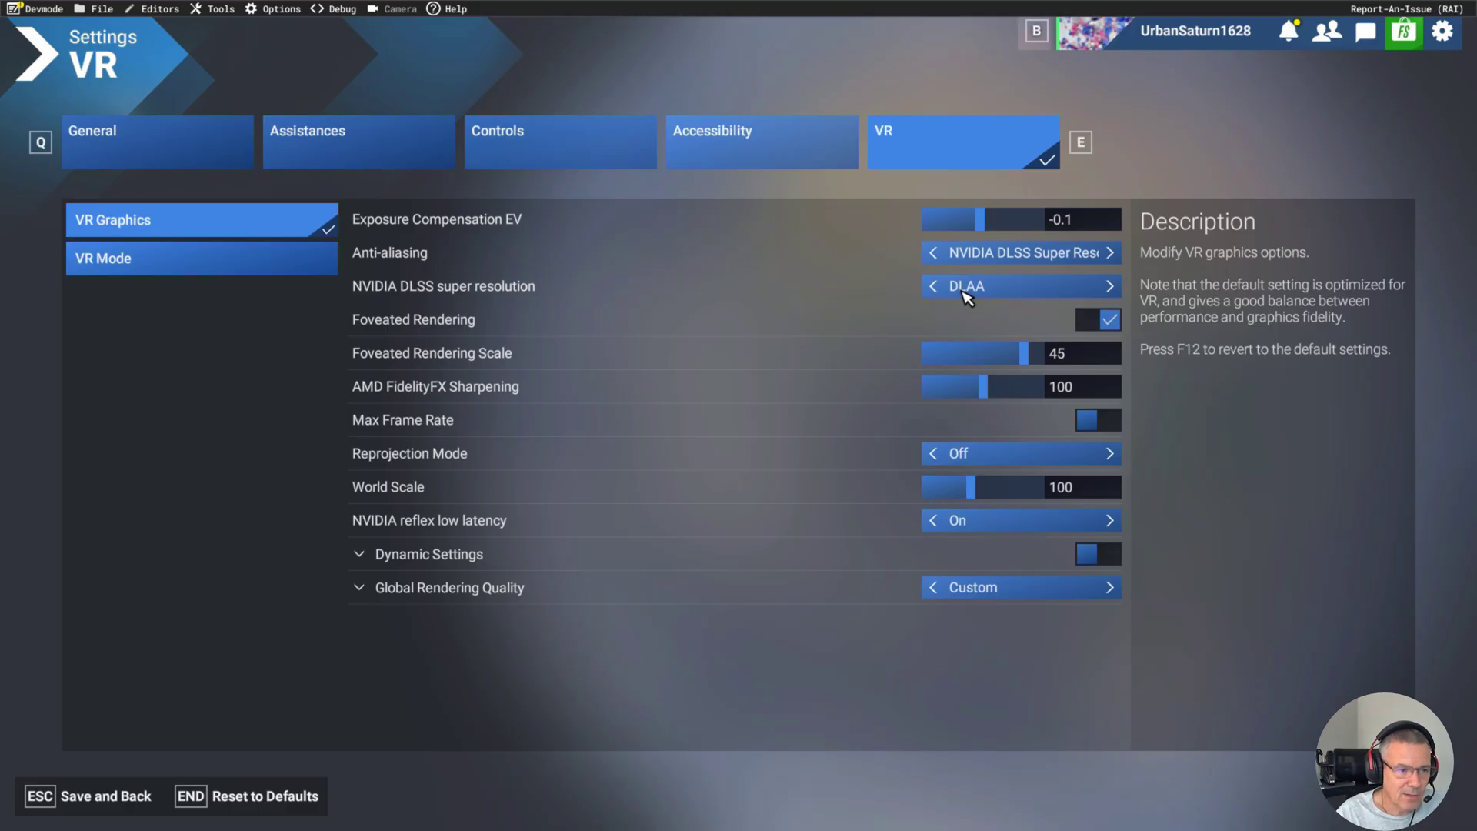
Try the Performance and Balanced modes of NVIDIA DLSS super resolution, return to DLAA, and toggle the Max Frame Rate limit on and off
left_click(934, 287)
left_click(934, 288)
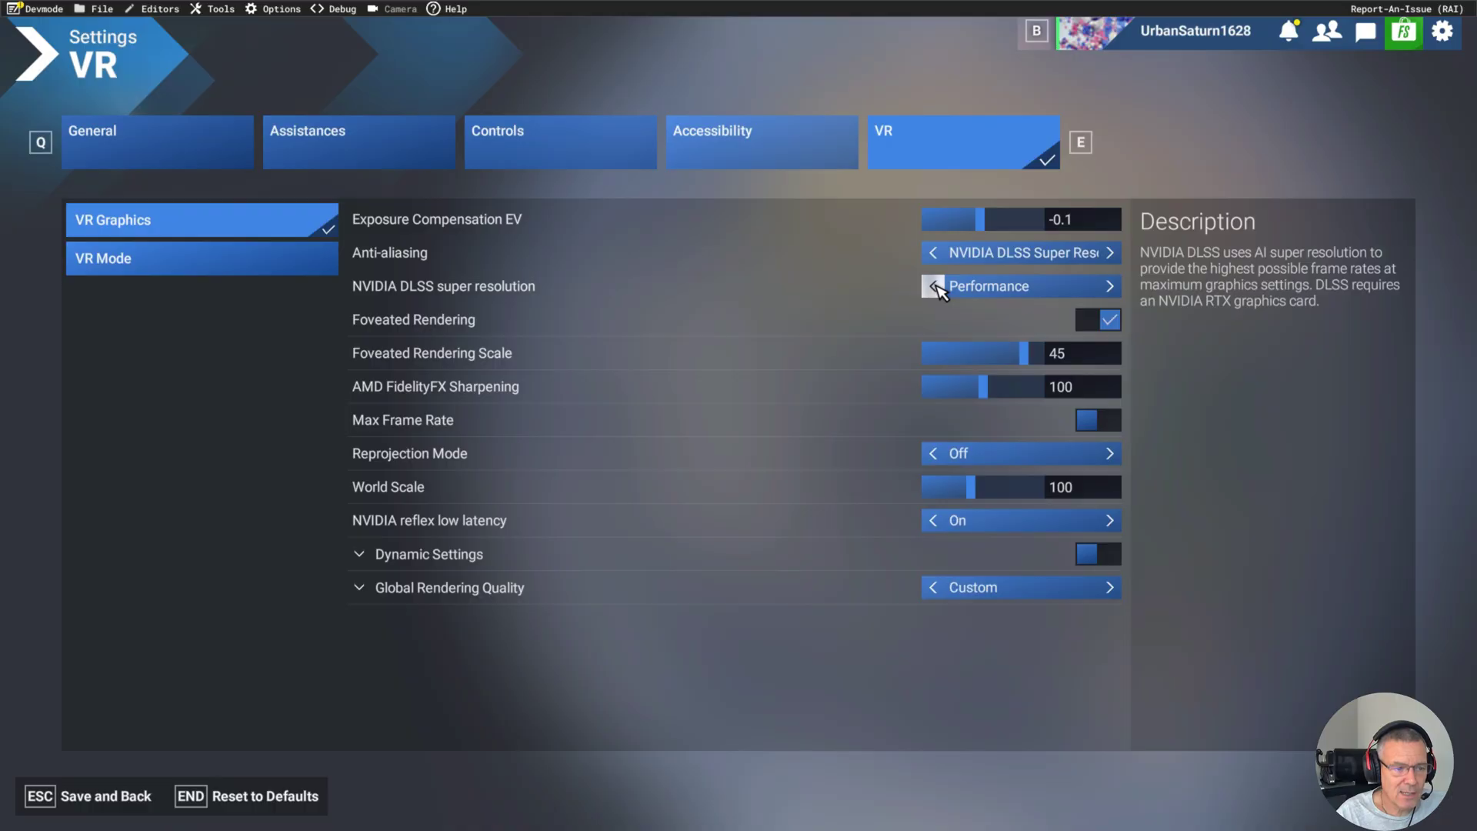
left_click(934, 288)
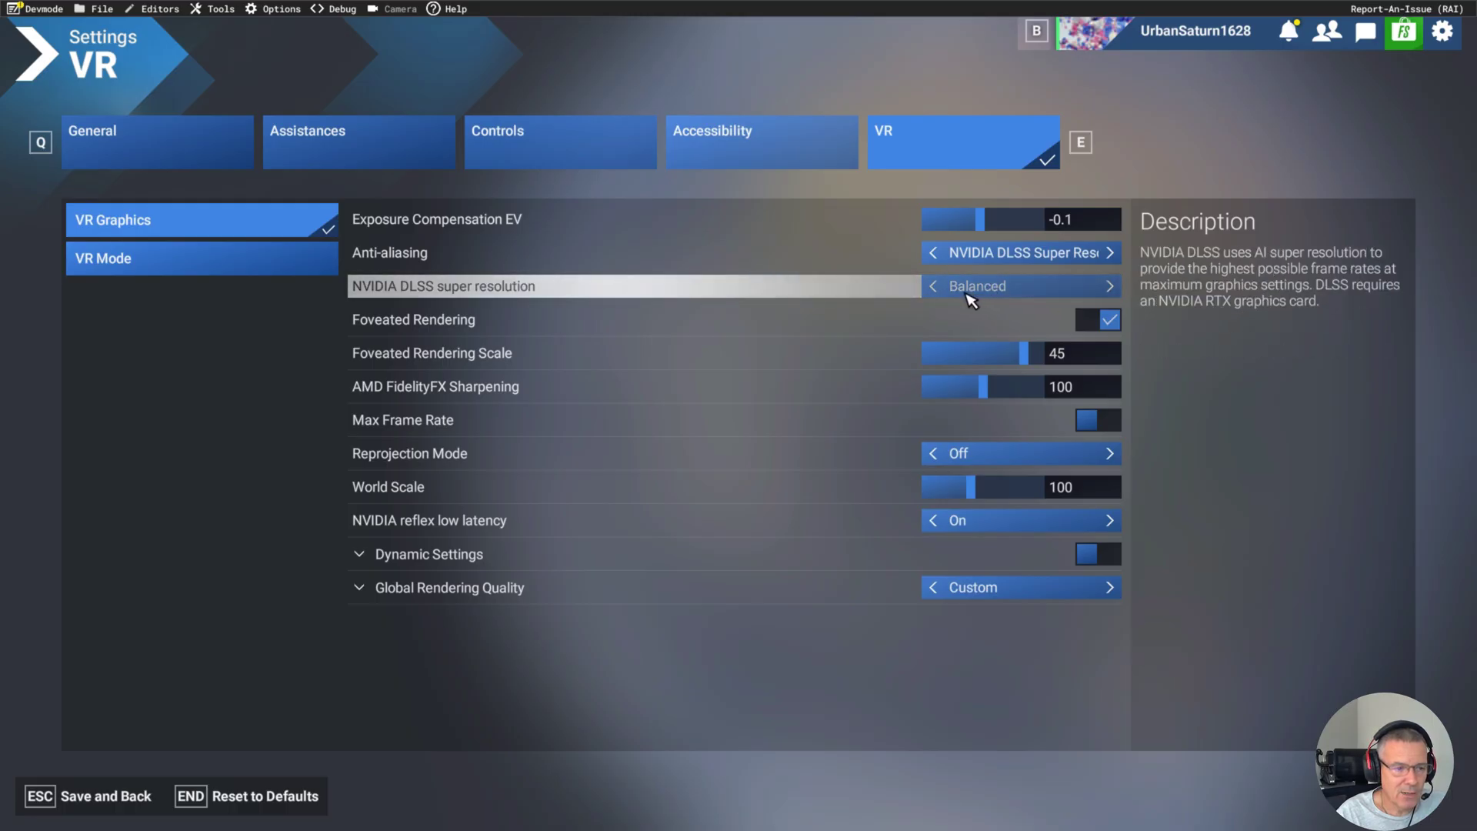
left_click(1110, 287)
left_click(1110, 286)
left_click(1110, 286)
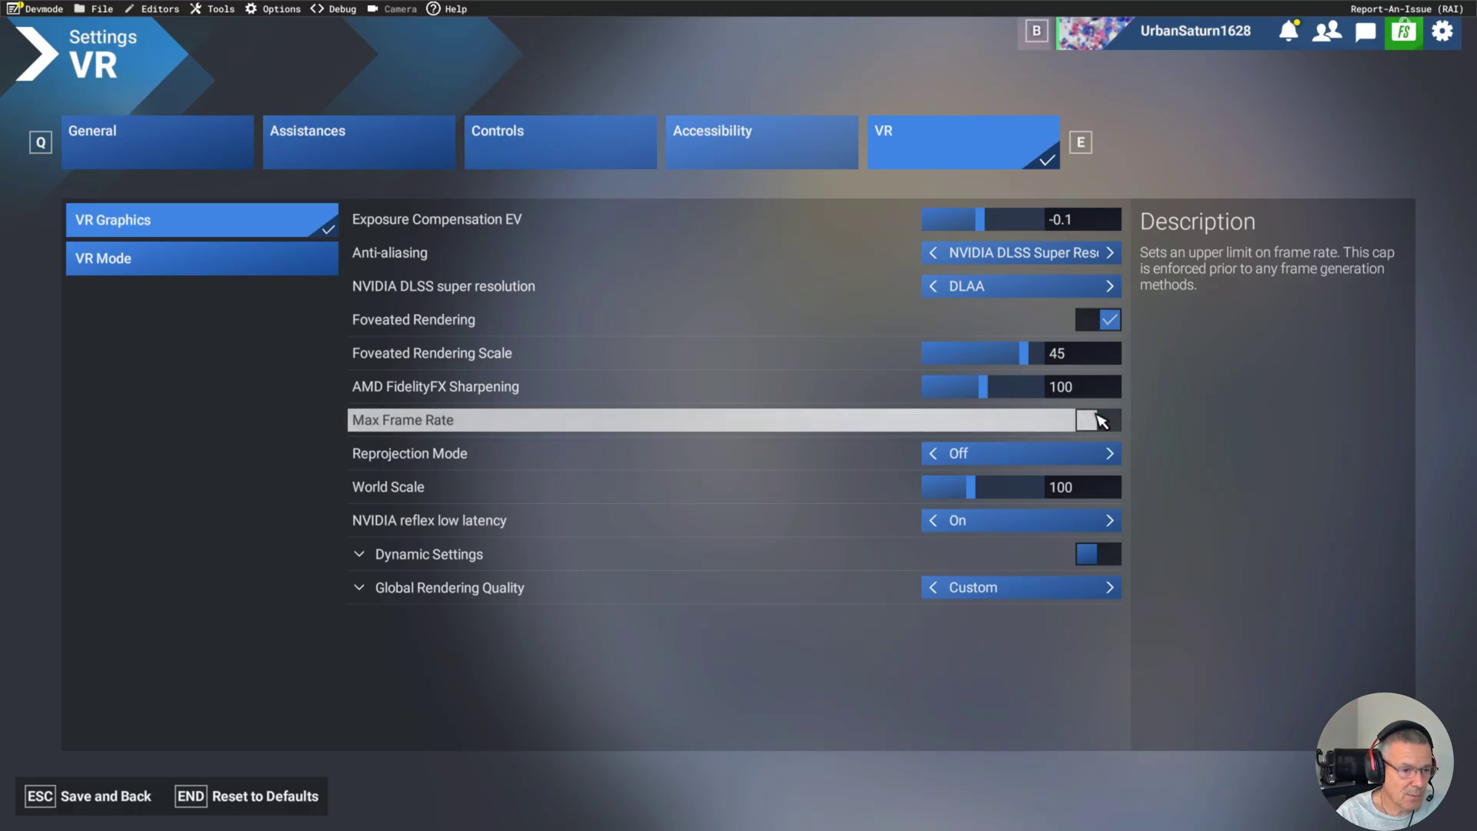
left_click(1104, 420)
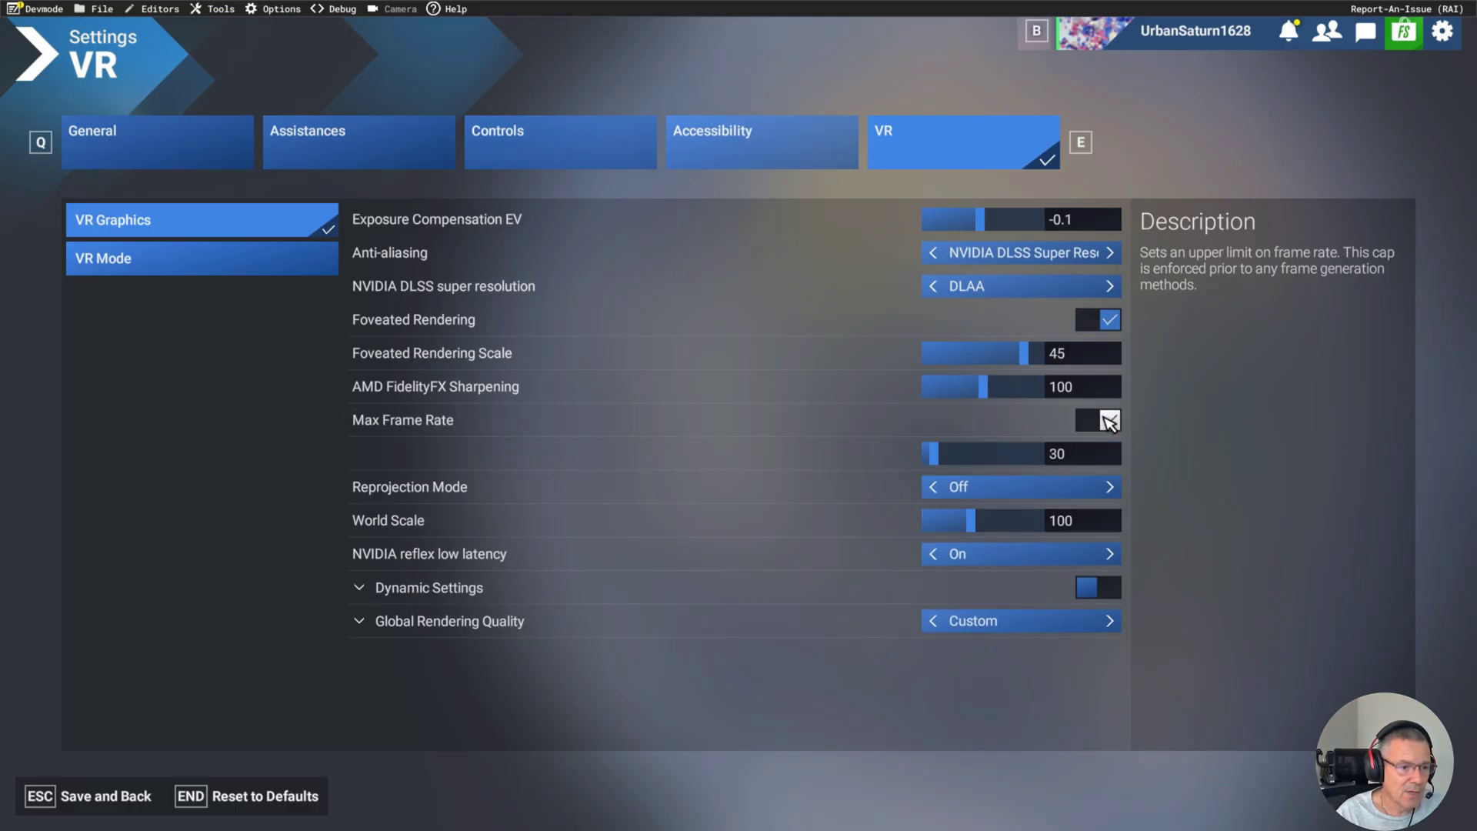
left_click(1109, 421)
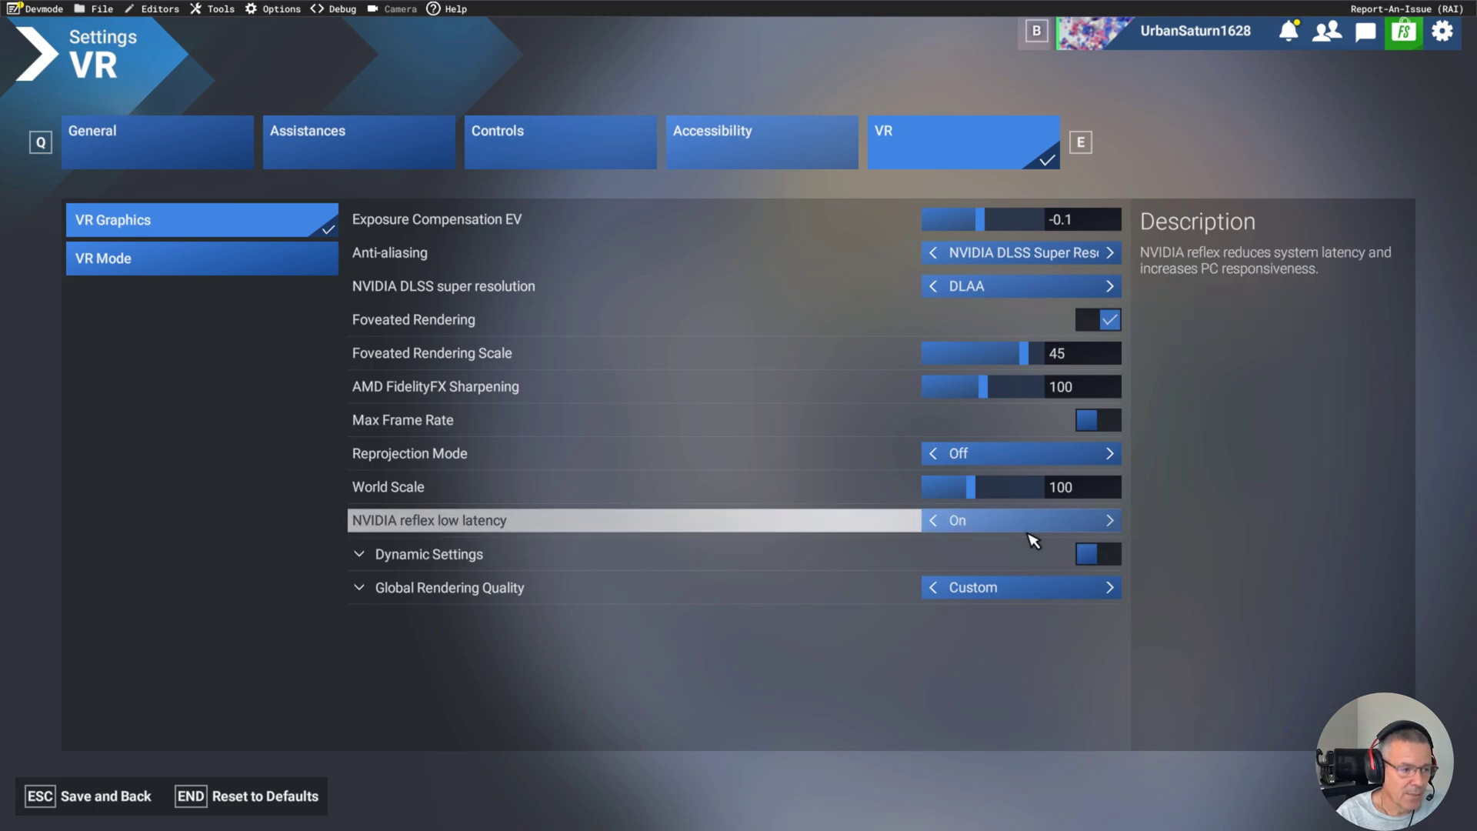
Expand the Global Rendering Quality options for VR and examine all advanced settings from Terrain Level of Detail to Fauna Density
left_click(1020, 595)
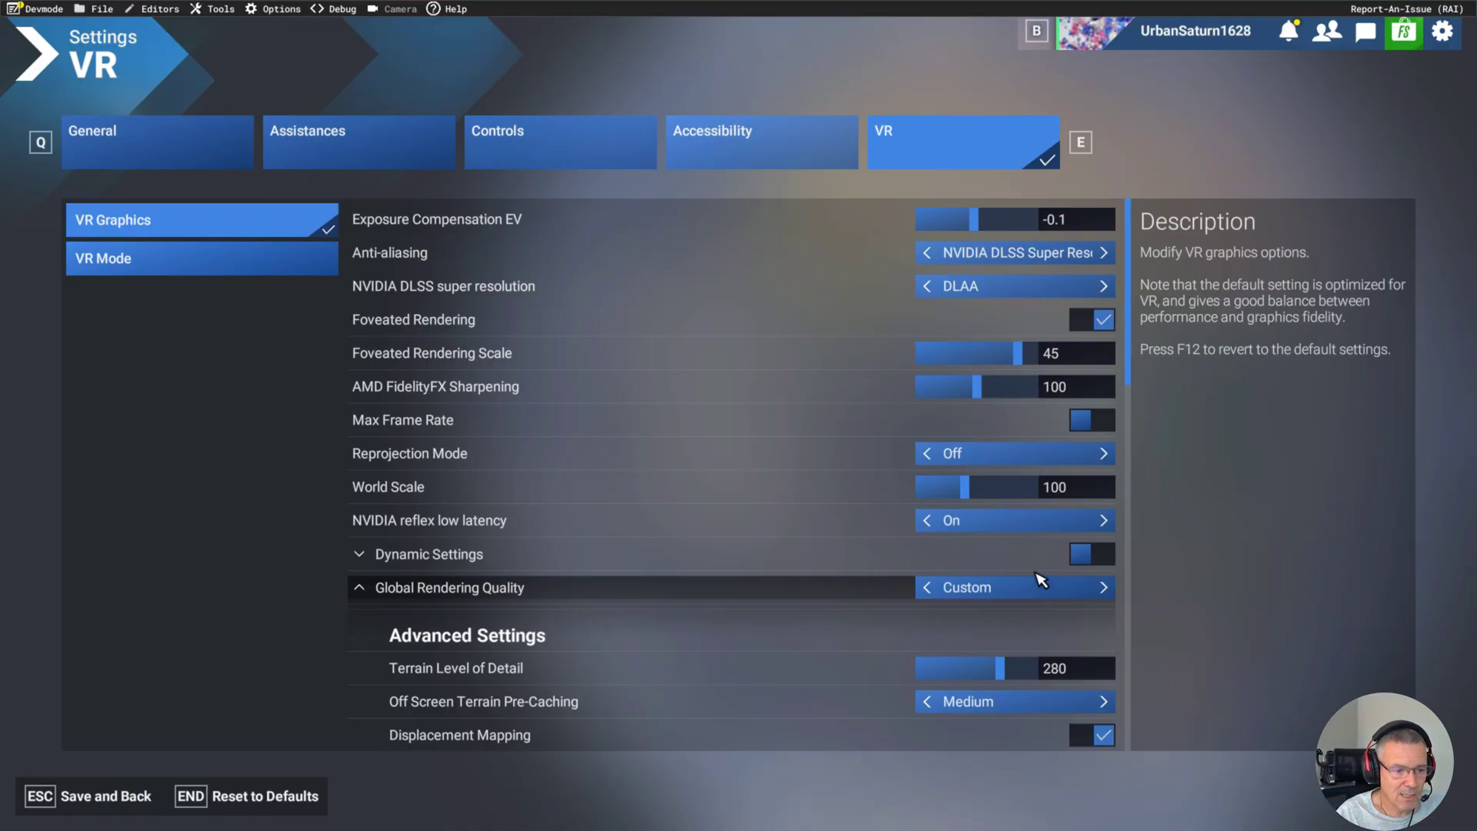
scroll(1039, 577, "down", 2)
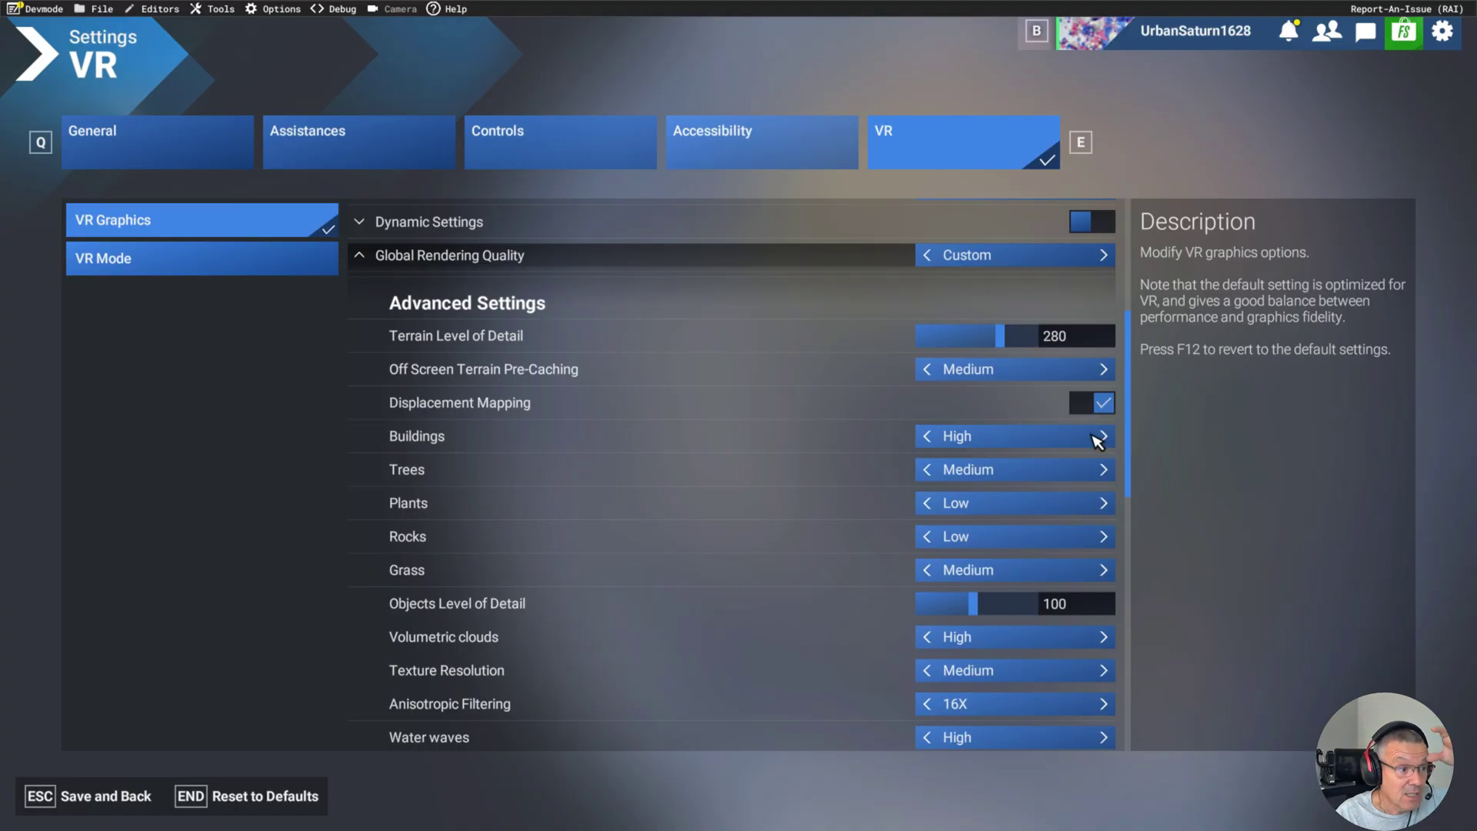
scroll(993, 412, "up", 3)
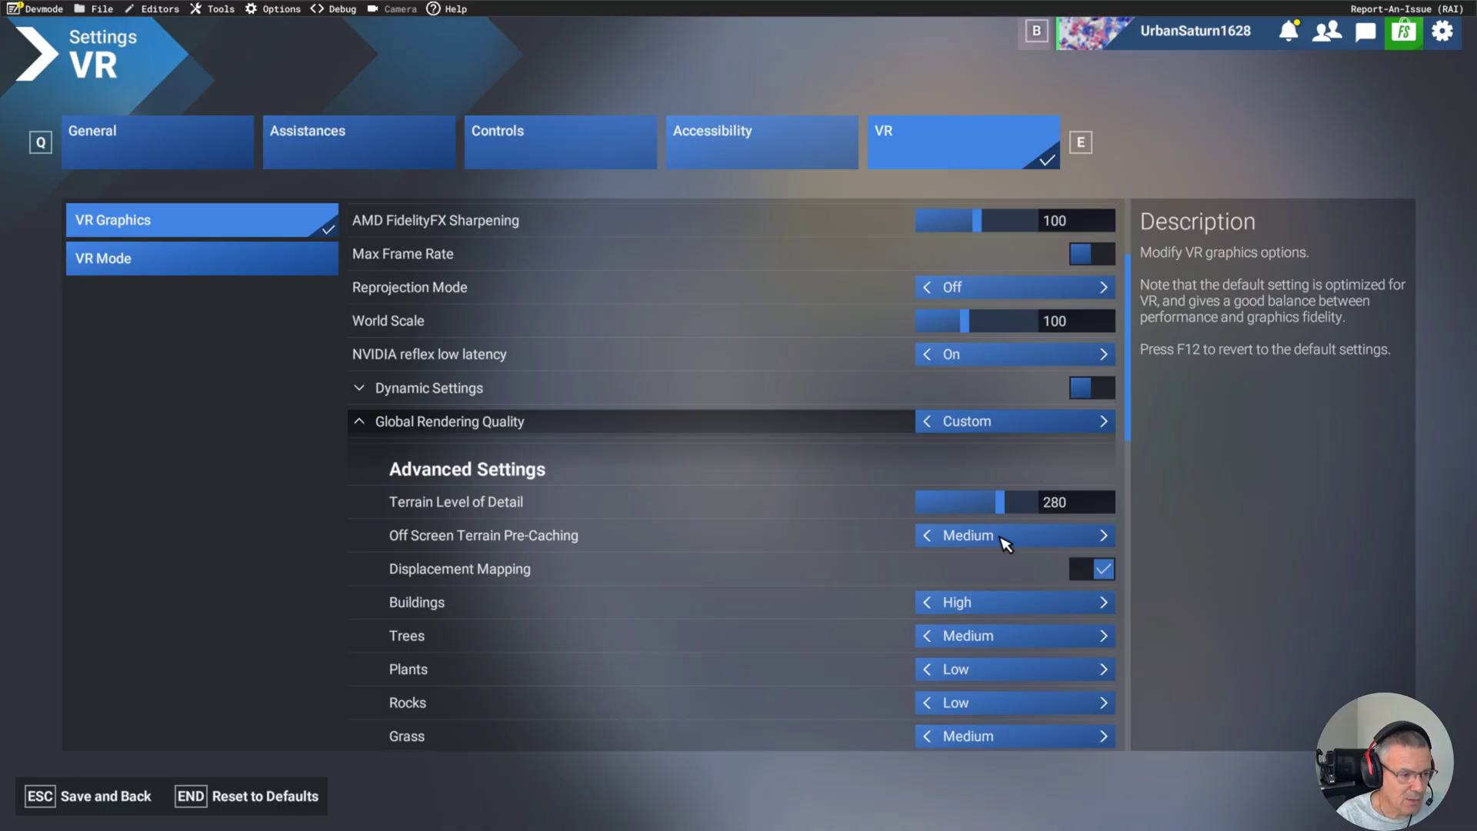
scroll(778, 577, "down", 3)
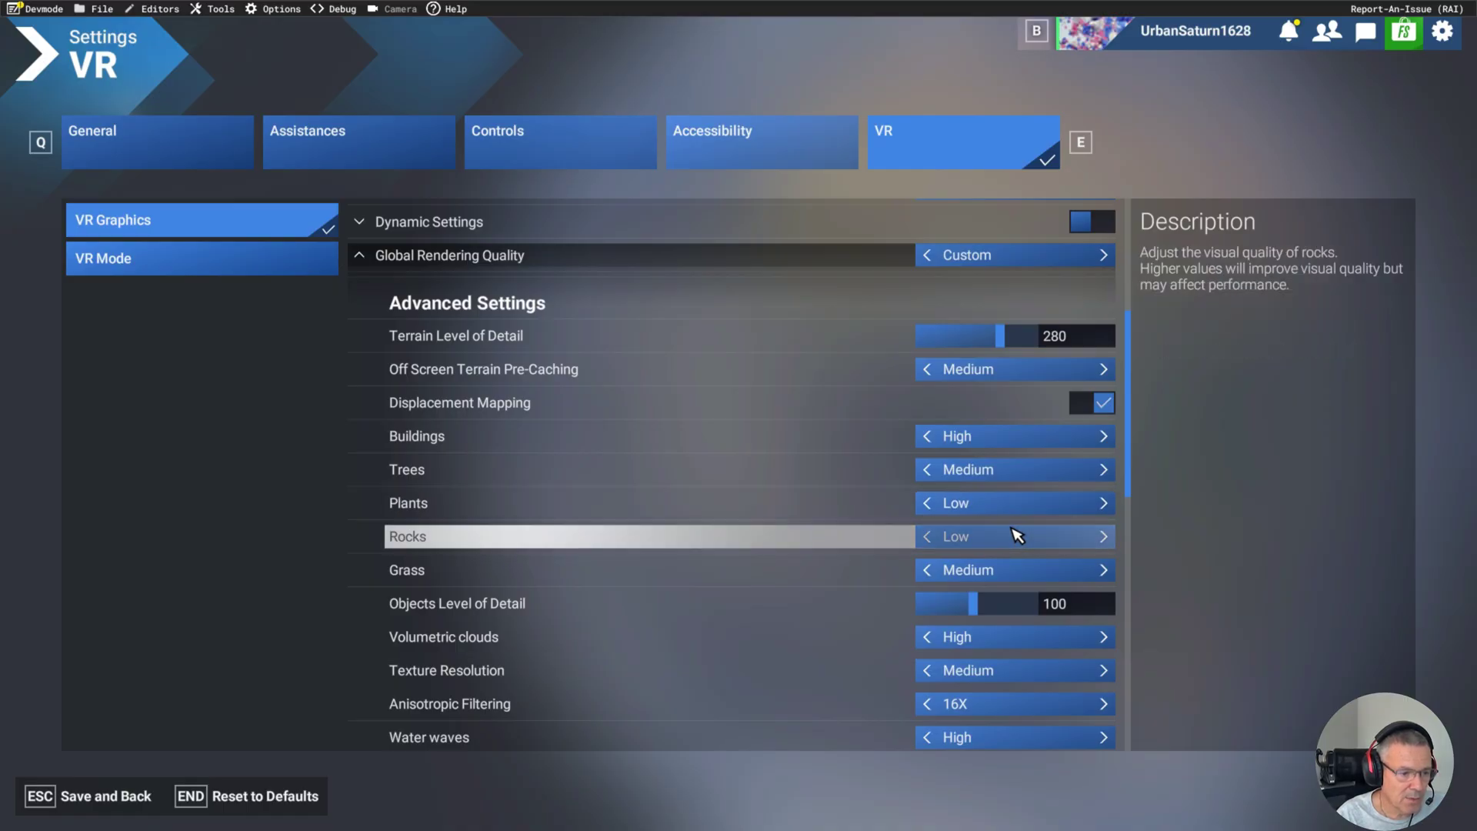
scroll(1017, 536, "down", 2)
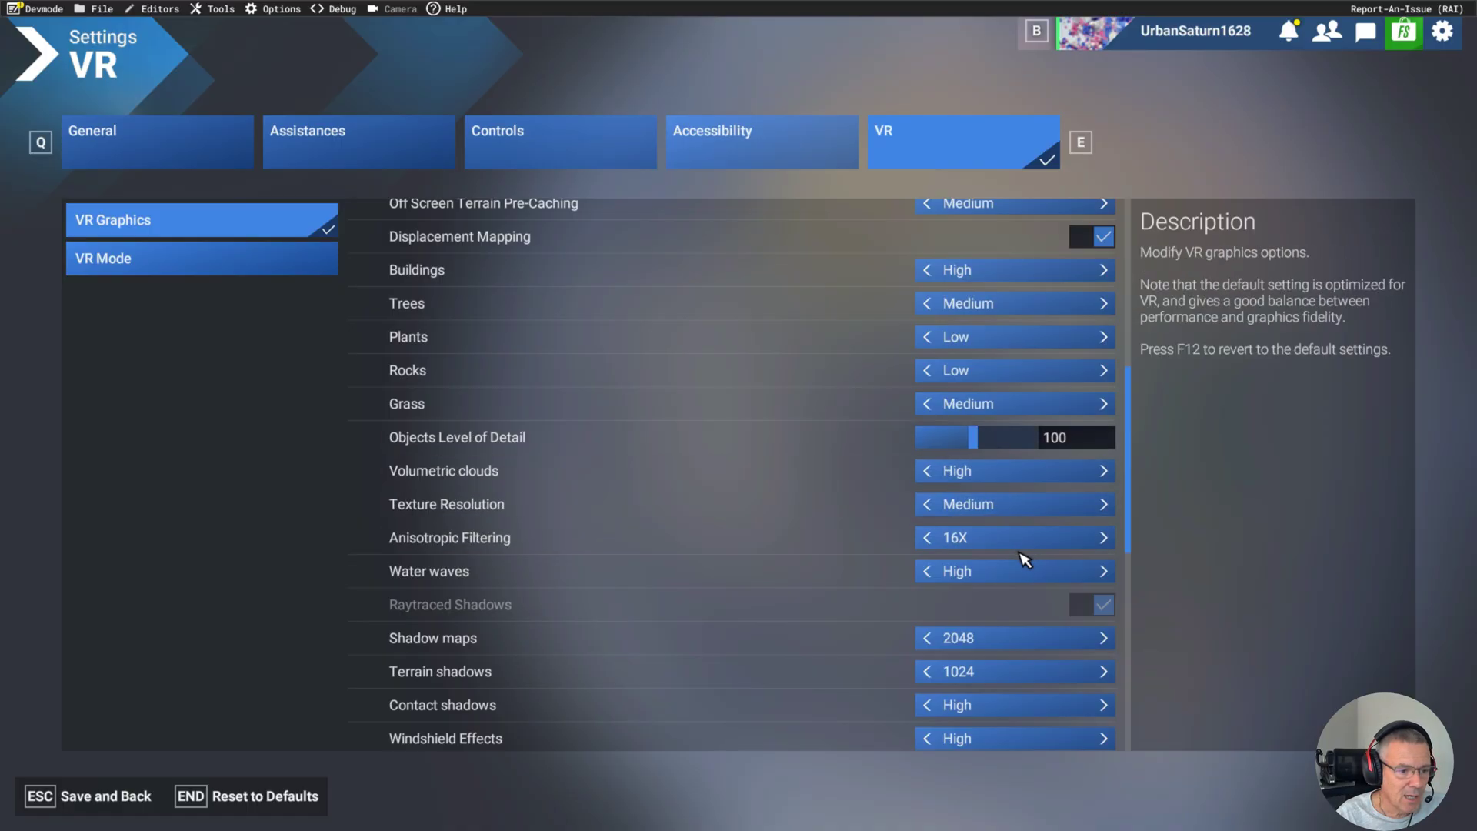
scroll(1025, 558, "down", 3)
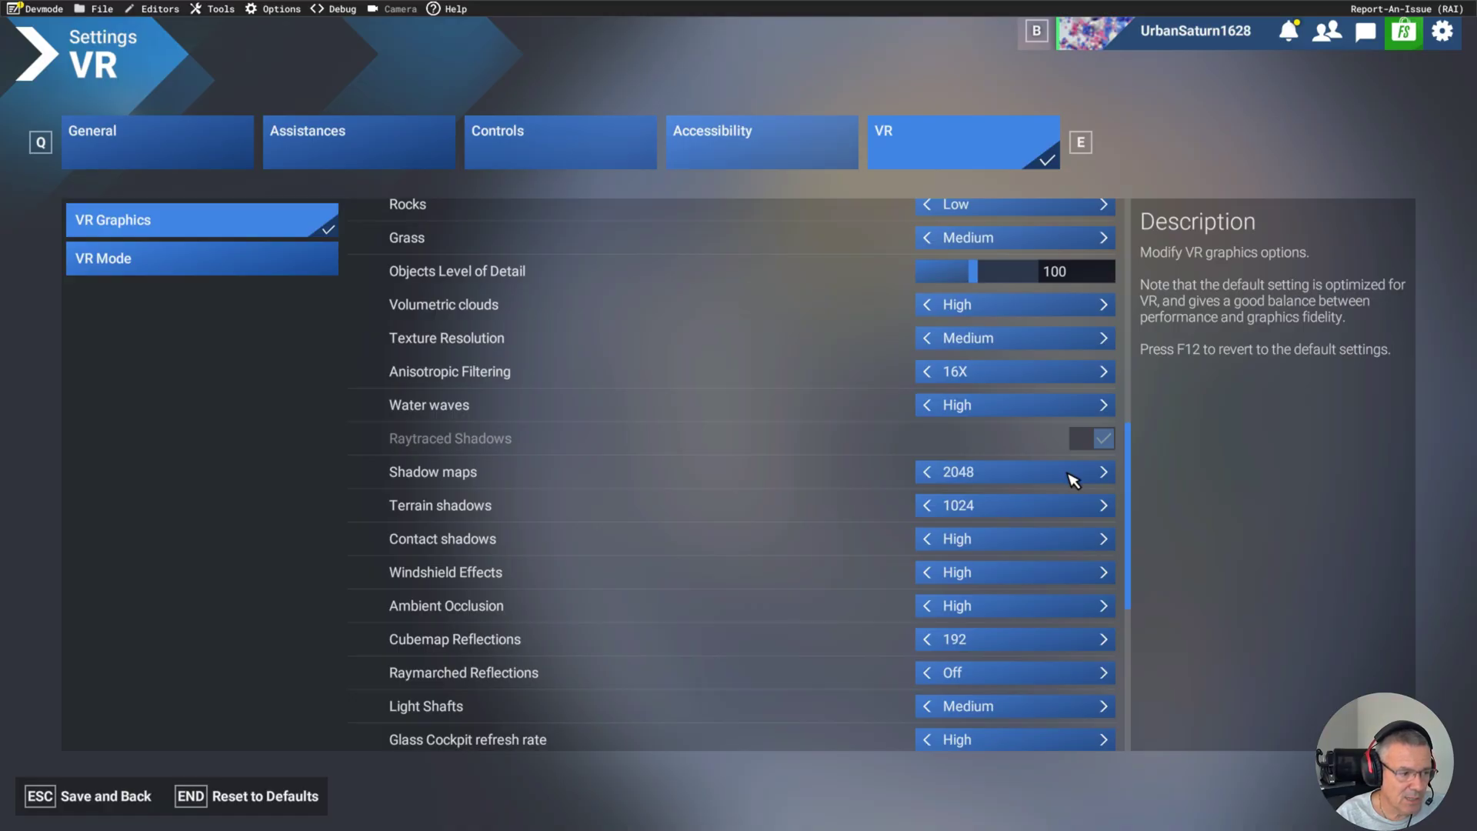
scroll(1075, 497, "down", 3)
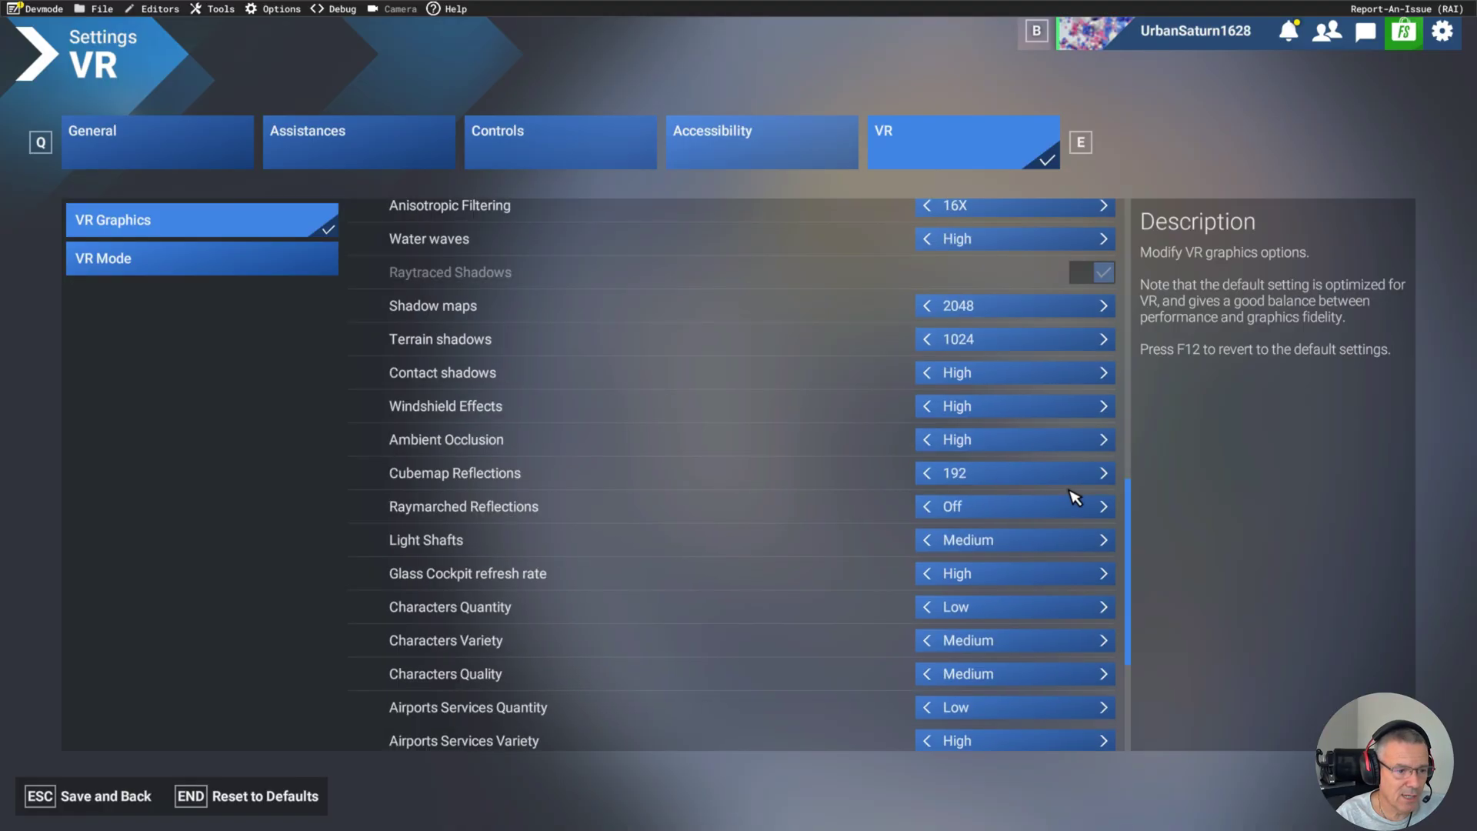
scroll(1075, 497, "down", 3)
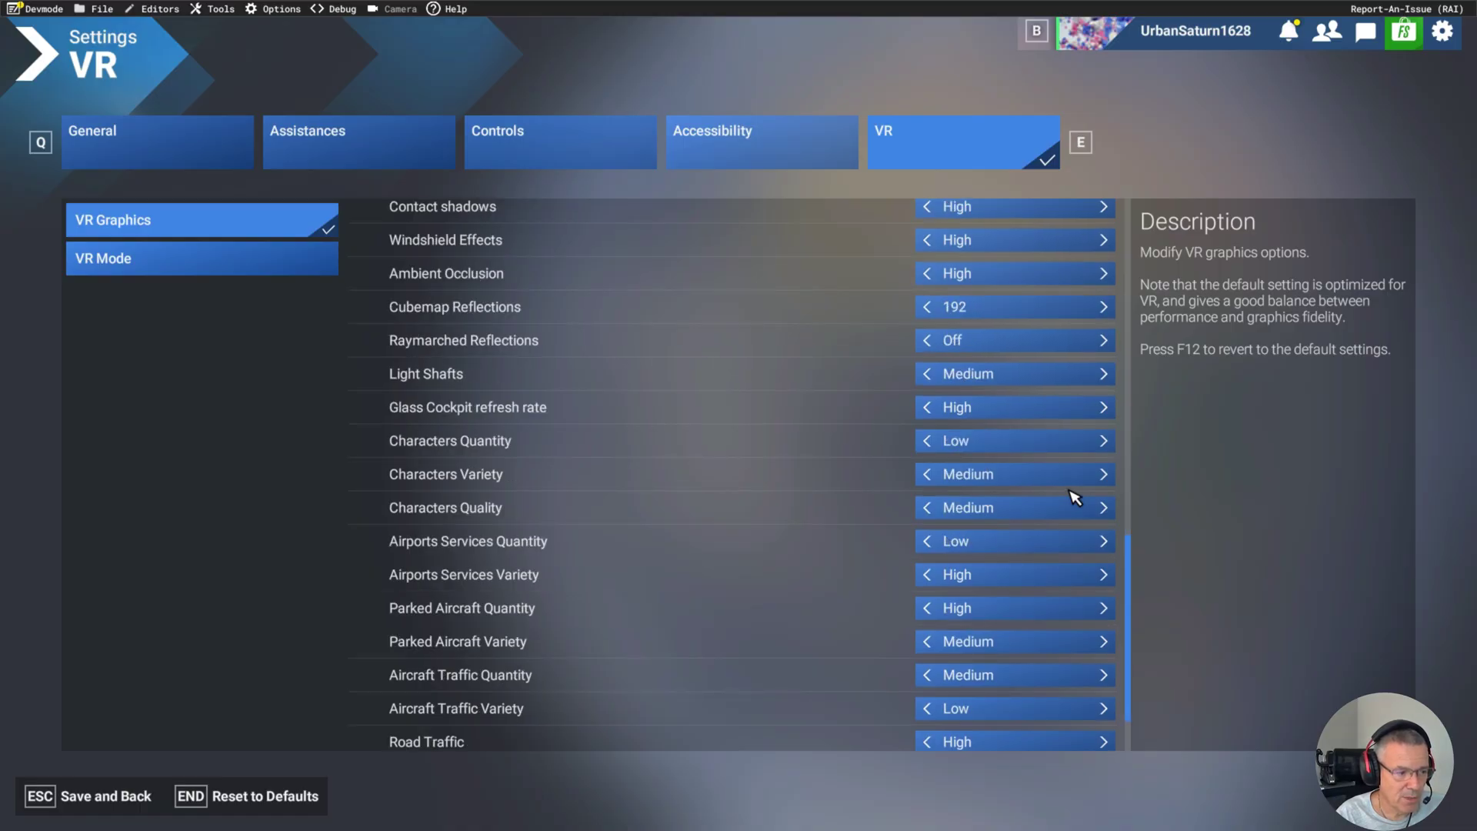
scroll(1075, 497, "down", 3)
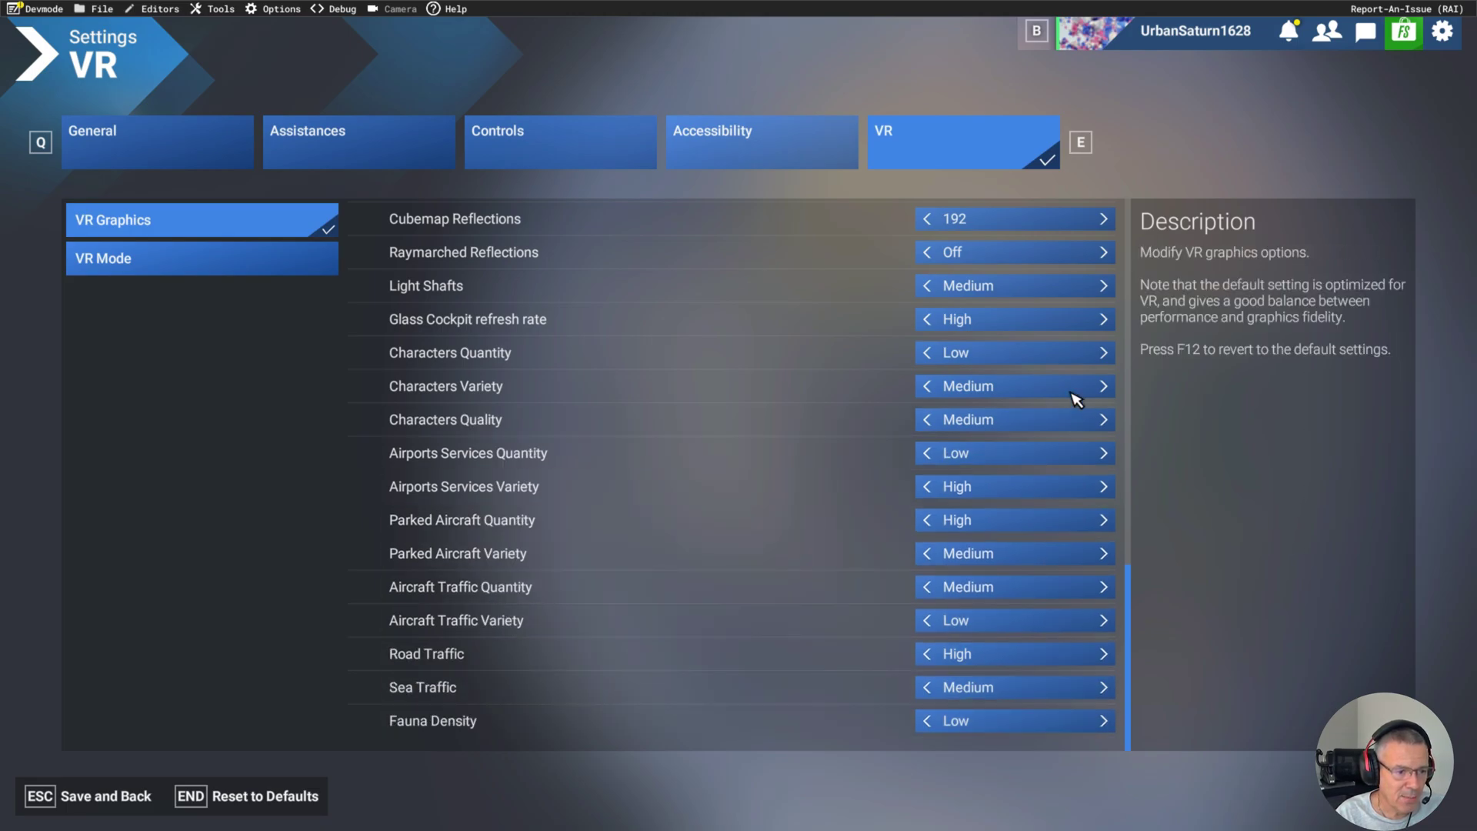
scroll(1088, 423, "up", 15)
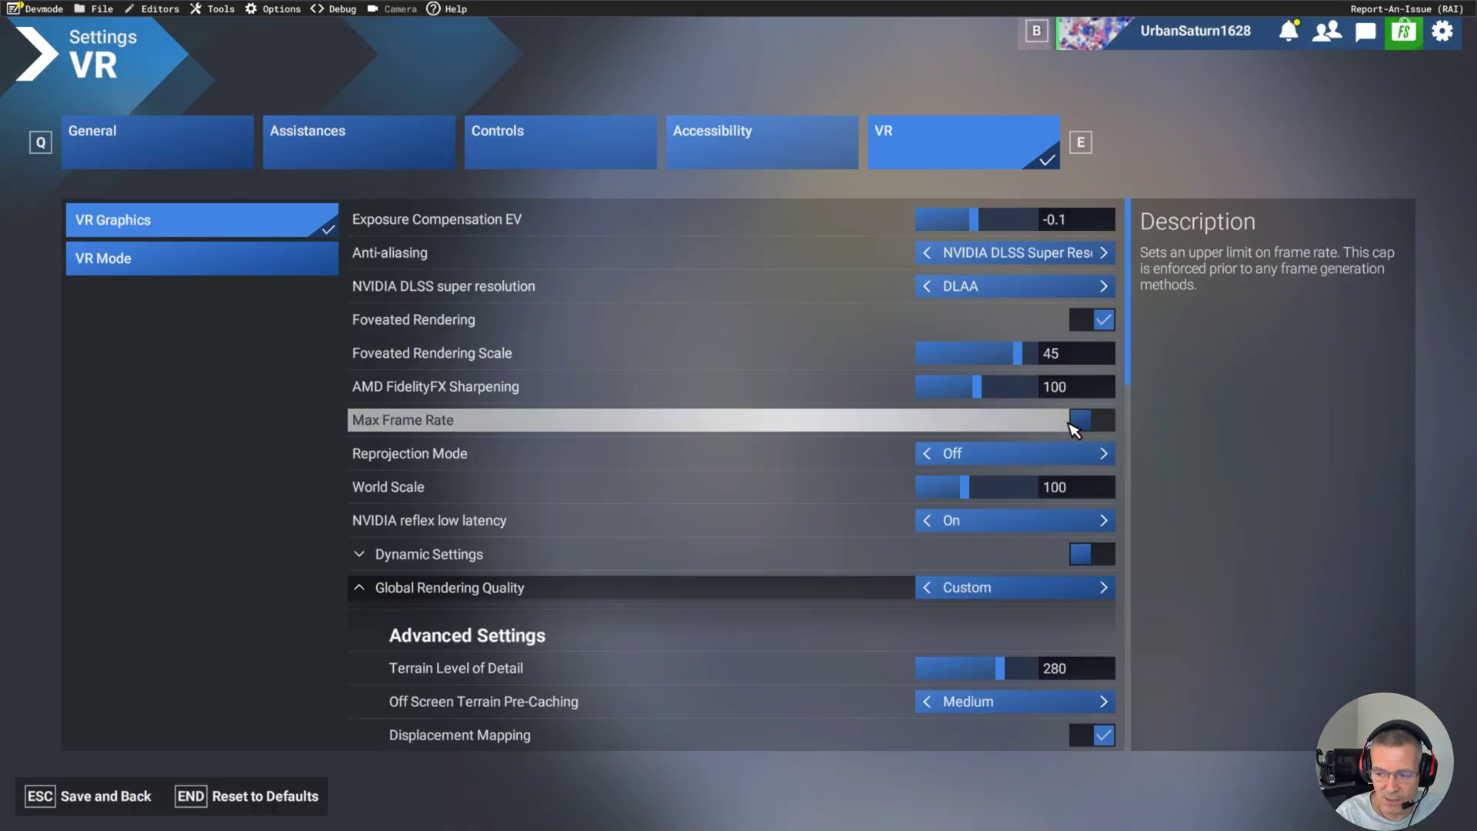
Save and leave the simulator settings, and open the Free Flight planner
left_click(143, 798)
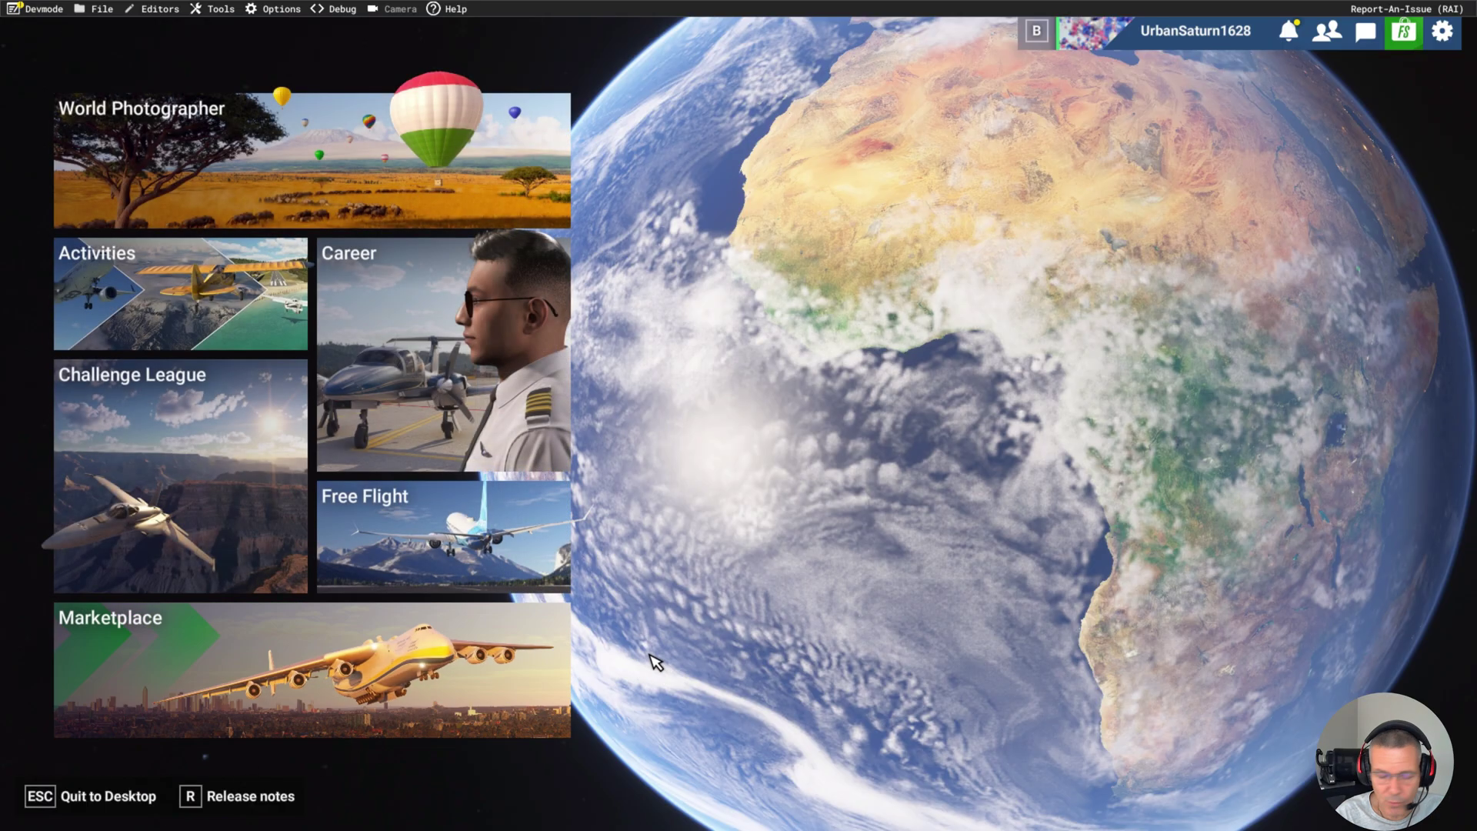
left_click(537, 586)
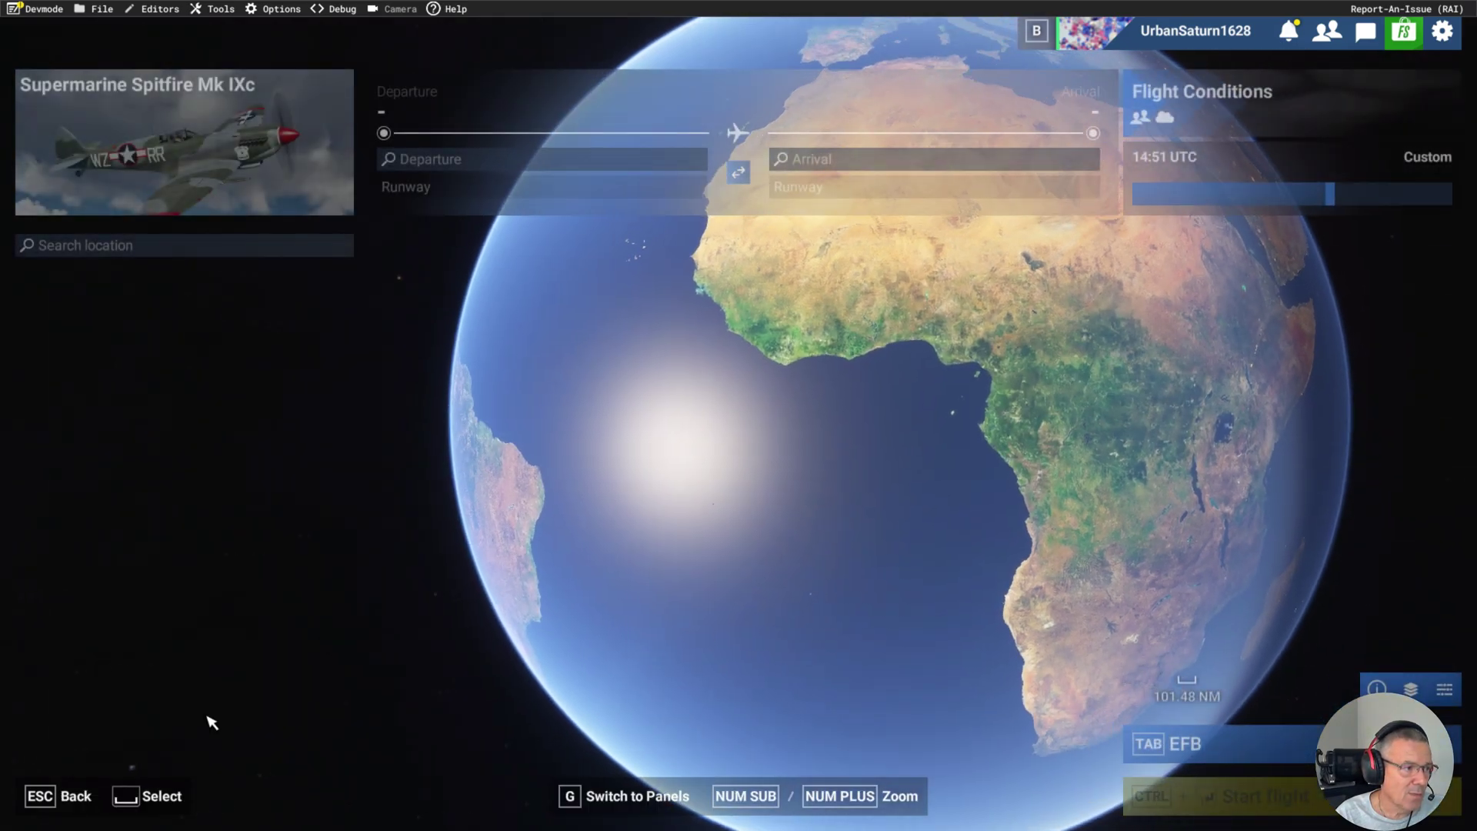